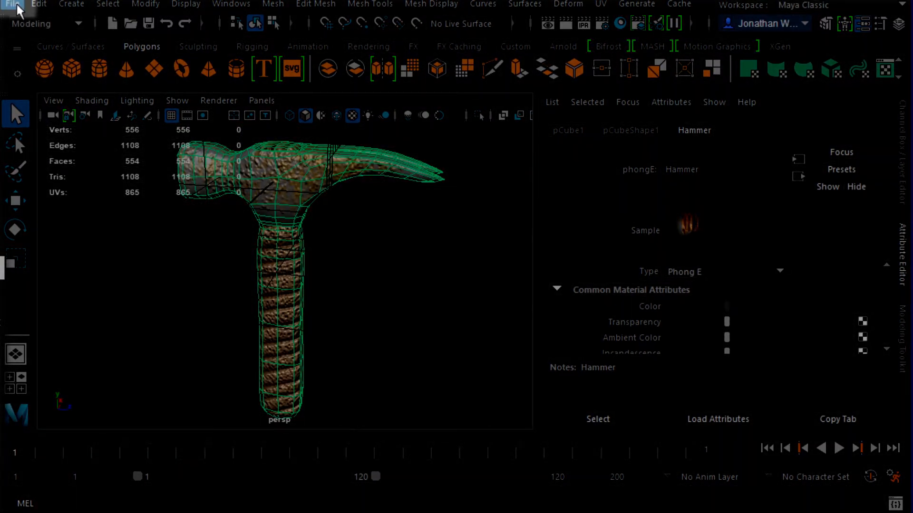
Send the hammer model from Maya to Mudbox as a new scene and widen the Mudbox window.
{"action": "left_click", "coordinate": [14, 5]}
{"action": "mouse_move", "coordinate": [76, 194]}
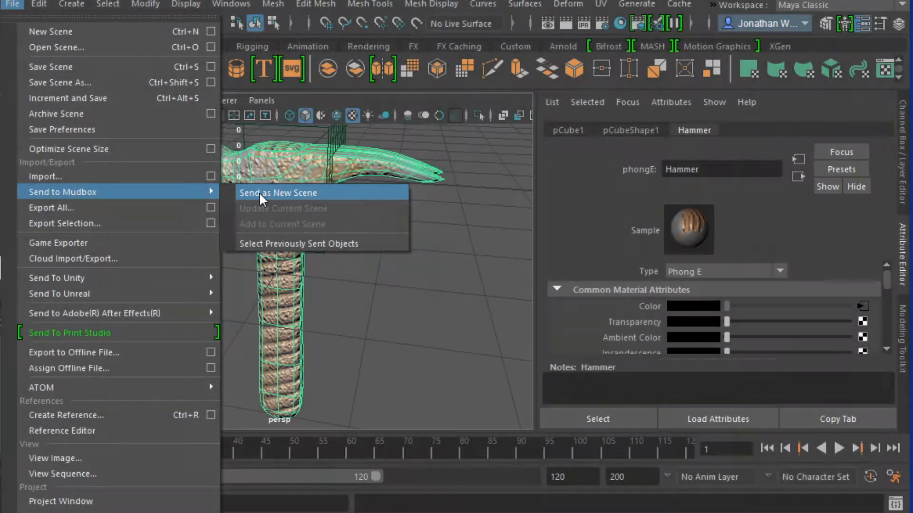
{"action": "left_click", "coordinate": [262, 194]}
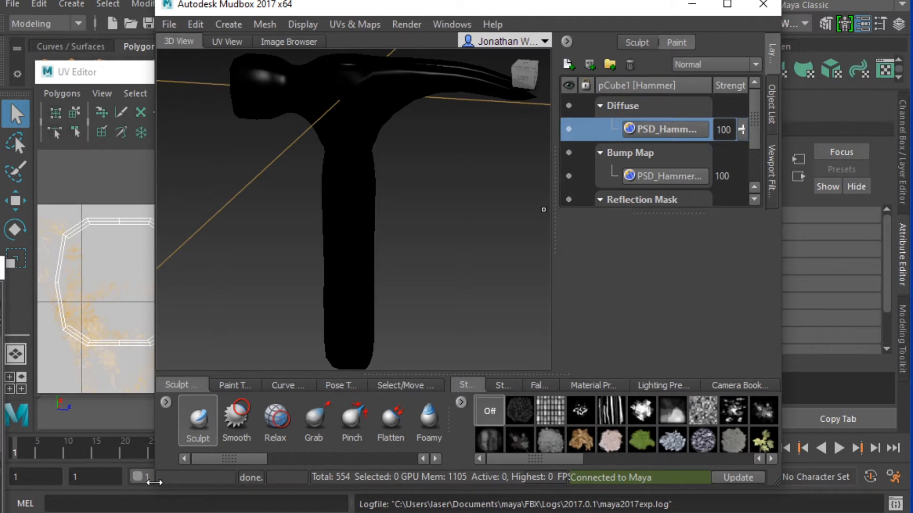
{"action": "left_click_drag", "start_coordinate": [153, 483], "coordinate": [3, 482]}
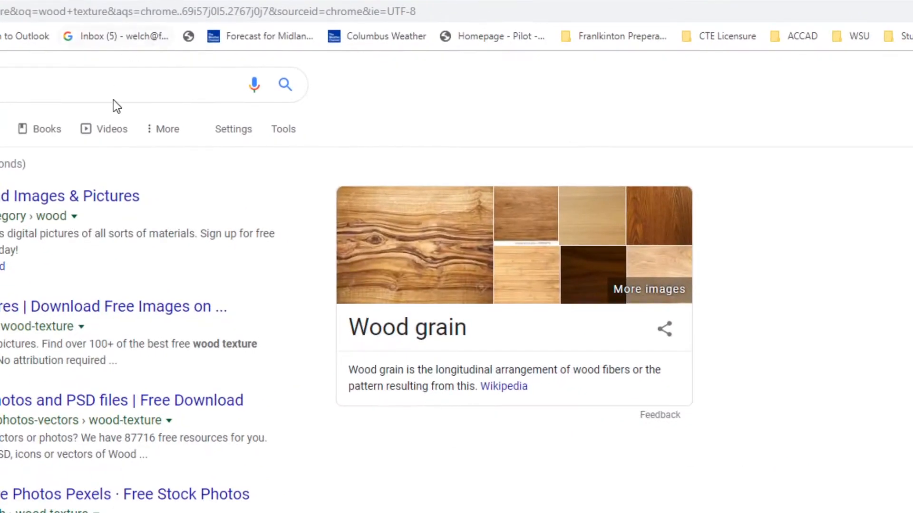
In the browser, show image results for the "wood texture" search and filter them to Large size.
{"action": "left_click", "coordinate": [283, 128]}
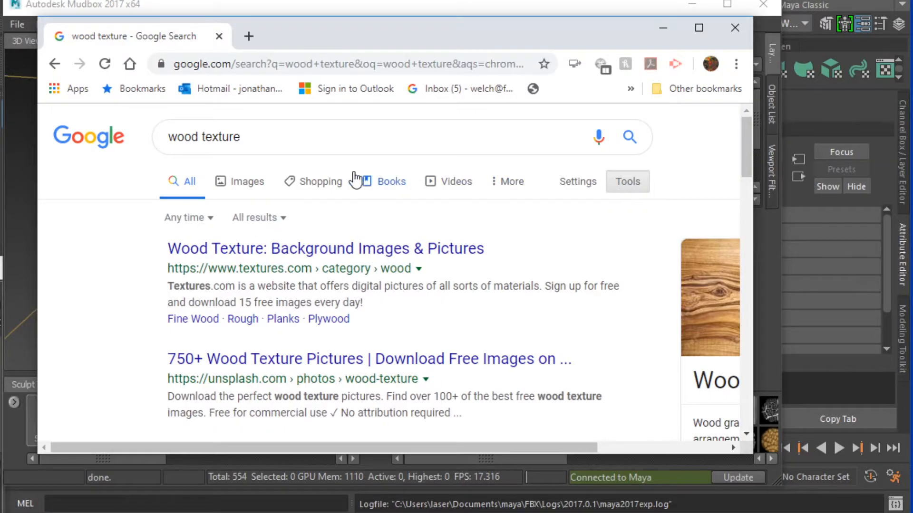
{"action": "left_click", "coordinate": [244, 182]}
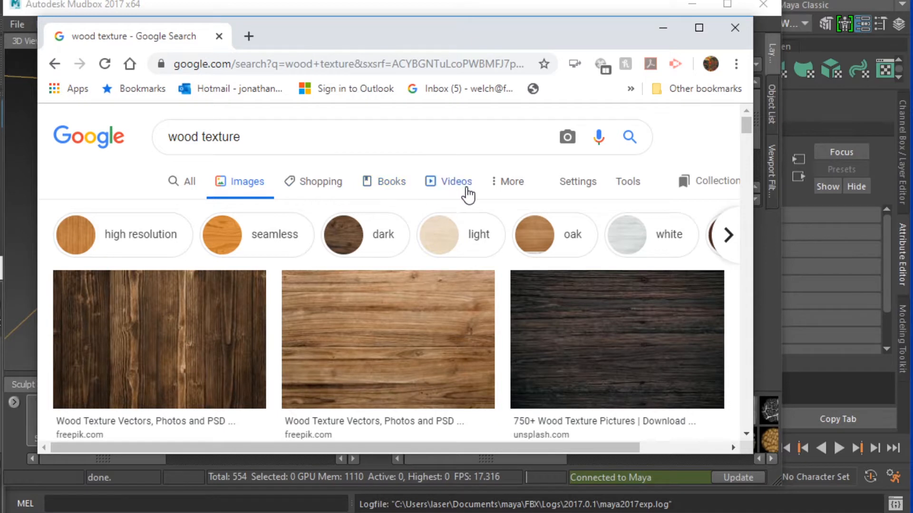
{"action": "left_click", "coordinate": [627, 181]}
{"action": "left_click", "coordinate": [176, 210]}
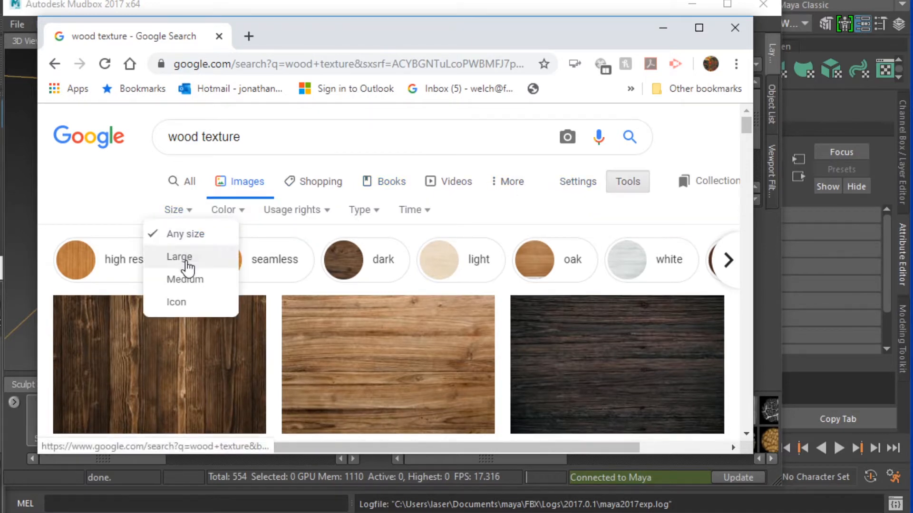
{"action": "left_click", "coordinate": [187, 262]}
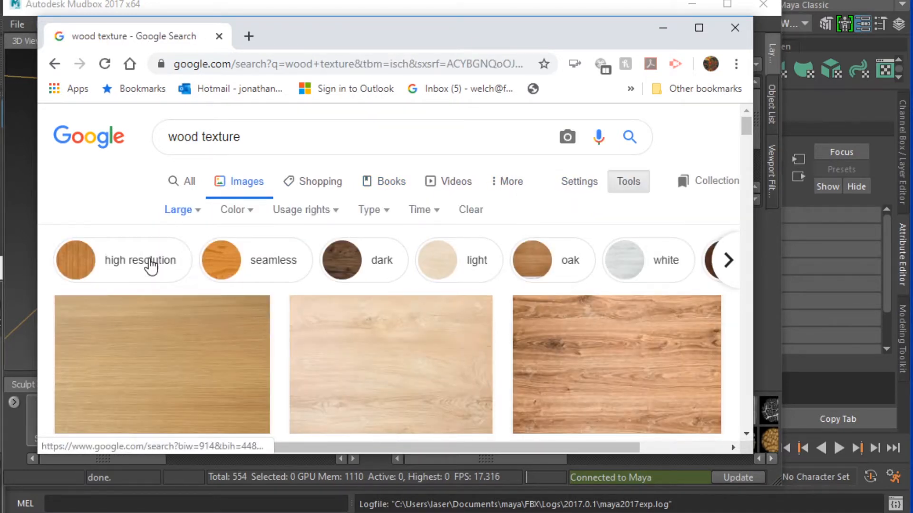
Pick the FlyingArchitecture "Oak wood texture" from the image results and open the full-size image in its own tab.
{"action": "scroll", "coordinate": [370, 362], "scroll_direction": "down", "scroll_amount": 8}
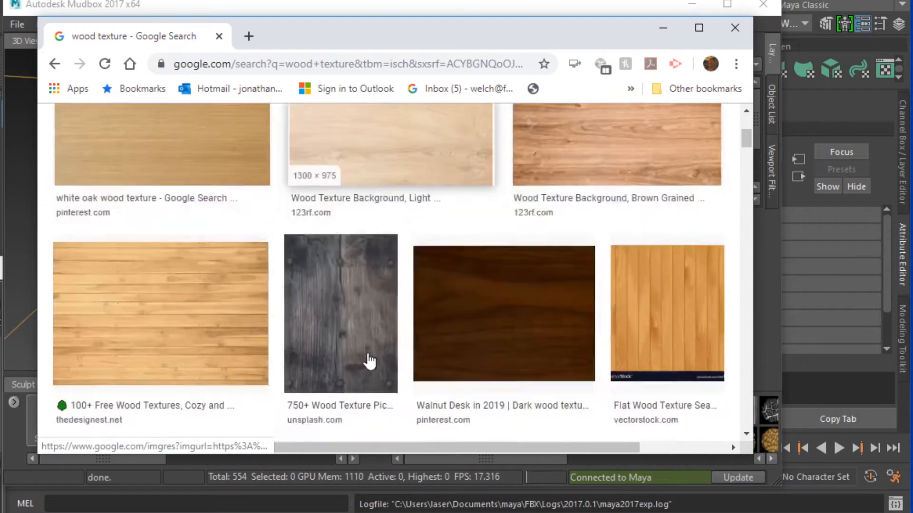
{"action": "left_click", "coordinate": [452, 350]}
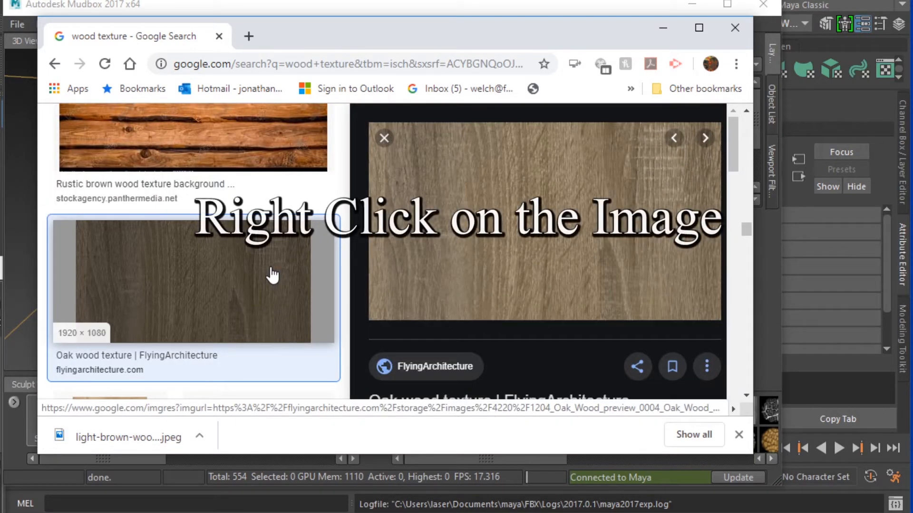
{"action": "right_click", "coordinate": [536, 237]}
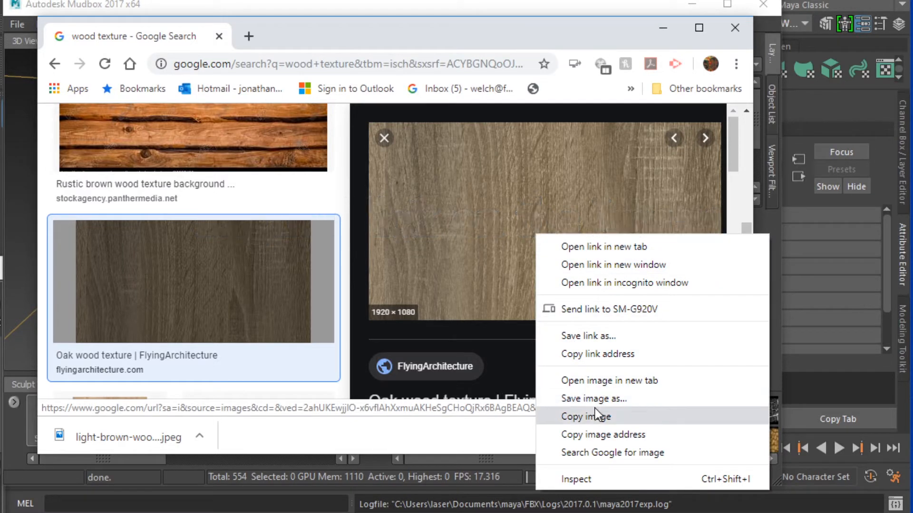
{"action": "left_click", "coordinate": [594, 380]}
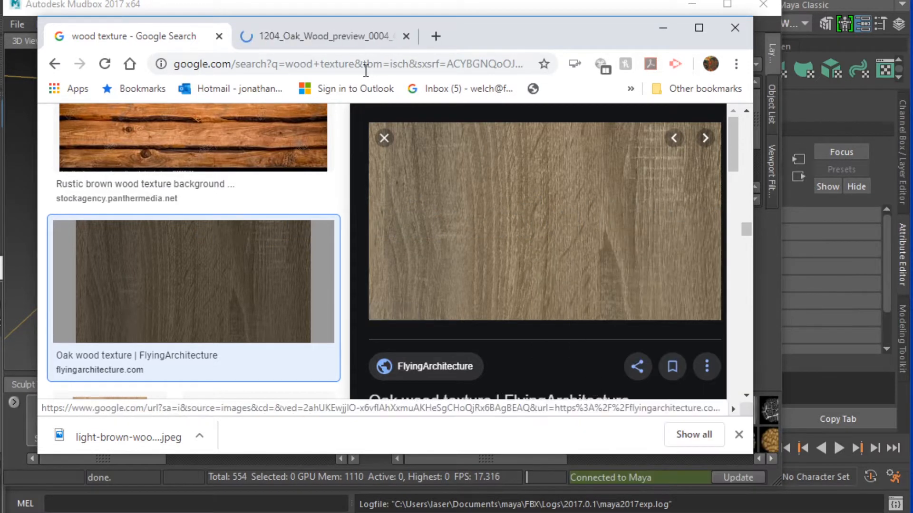
{"action": "left_click", "coordinate": [340, 38]}
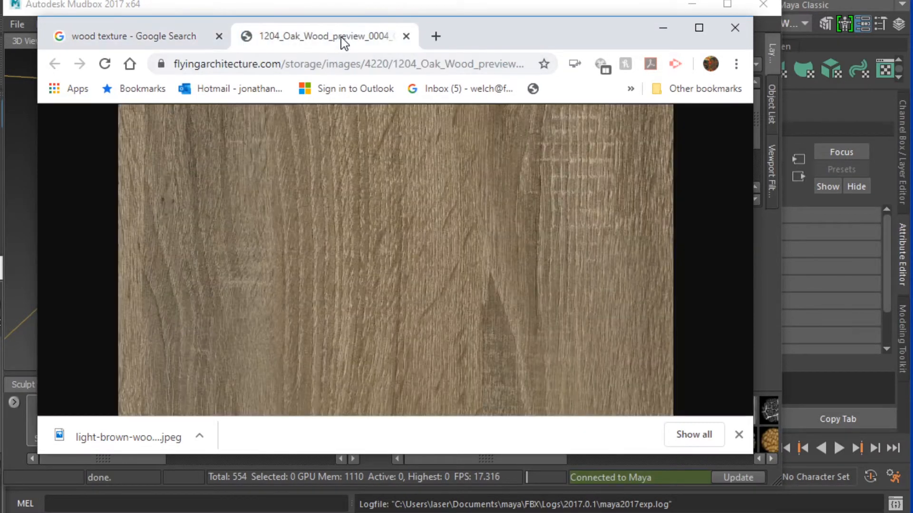
Save the oak image as WoodStencil1.jpg in the Maya Demo project's sourceimages folder and minimize the browser.
{"action": "right_click", "coordinate": [370, 237]}
{"action": "left_click", "coordinate": [393, 267]}
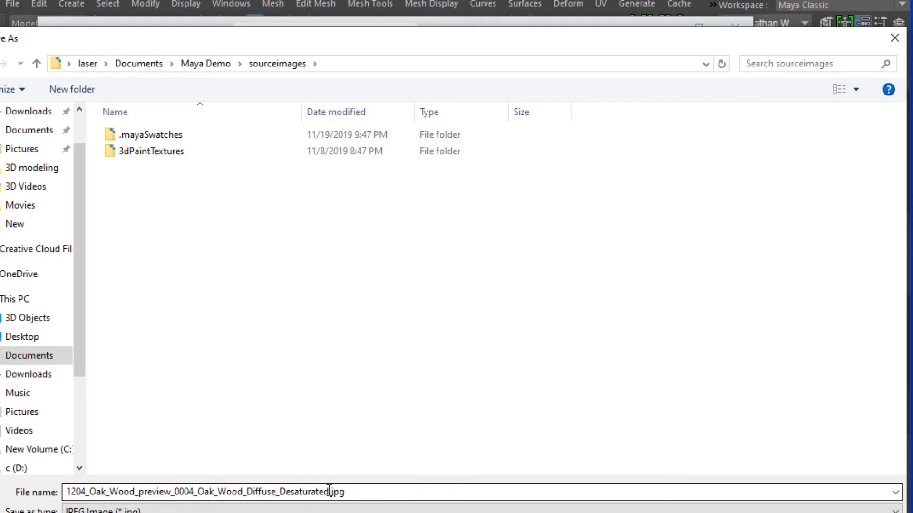
{"action": "left_click", "coordinate": [329, 491]}
{"action": "double_click", "coordinate": [329, 491]}
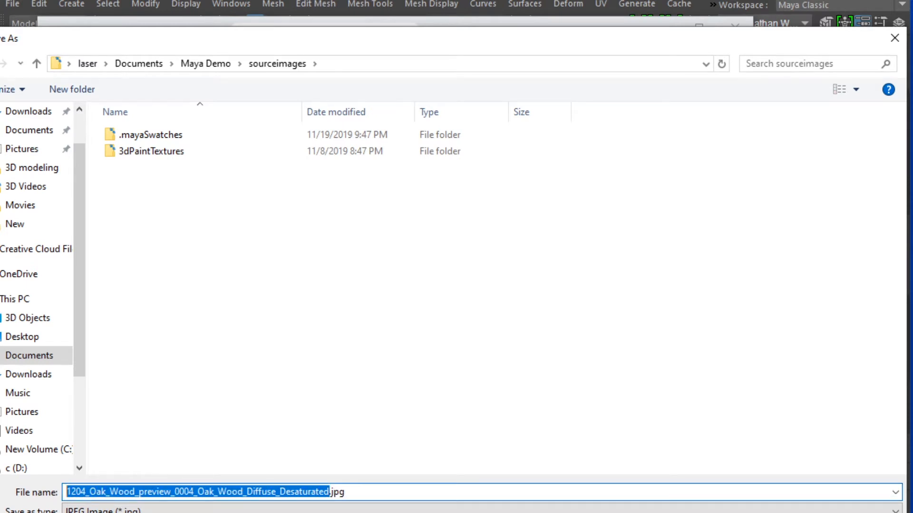
{"action": "type", "text": "WoodStencil1"}
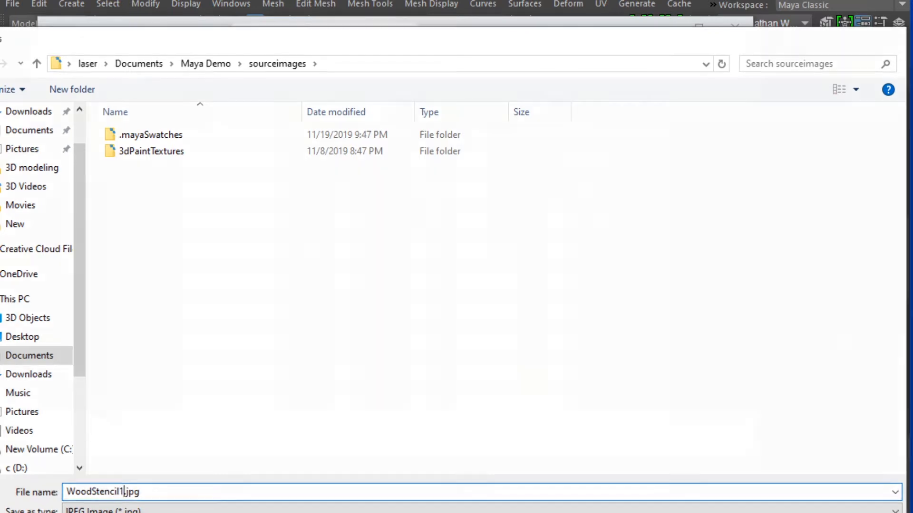
{"action": "key", "text": "Return"}
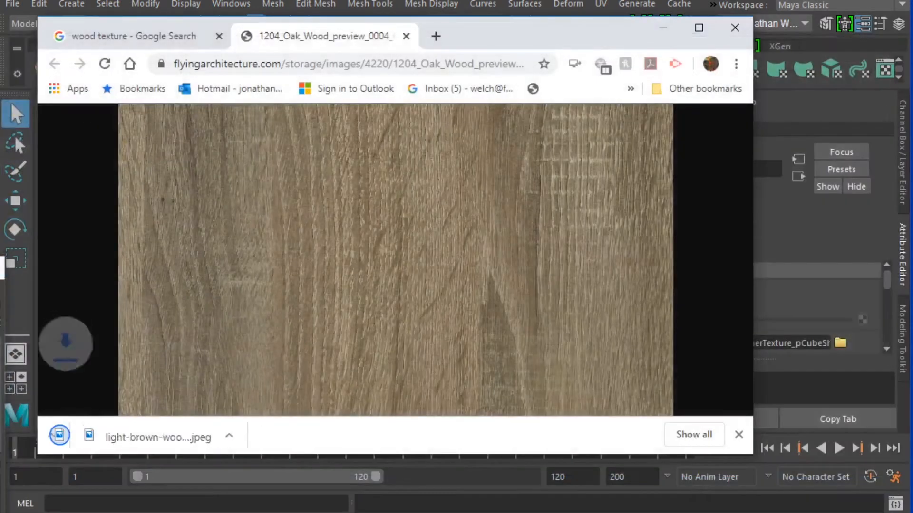
{"action": "left_click", "coordinate": [662, 28]}
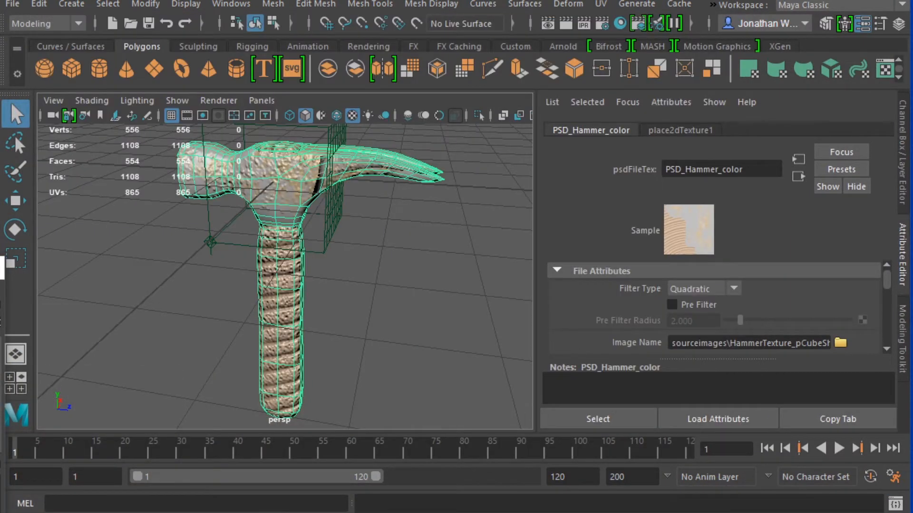
Switch to Mudbox and activate the Projection paint tool for the hammer's Diffuse layer.
{"action": "key", "text": "alt+Tab"}
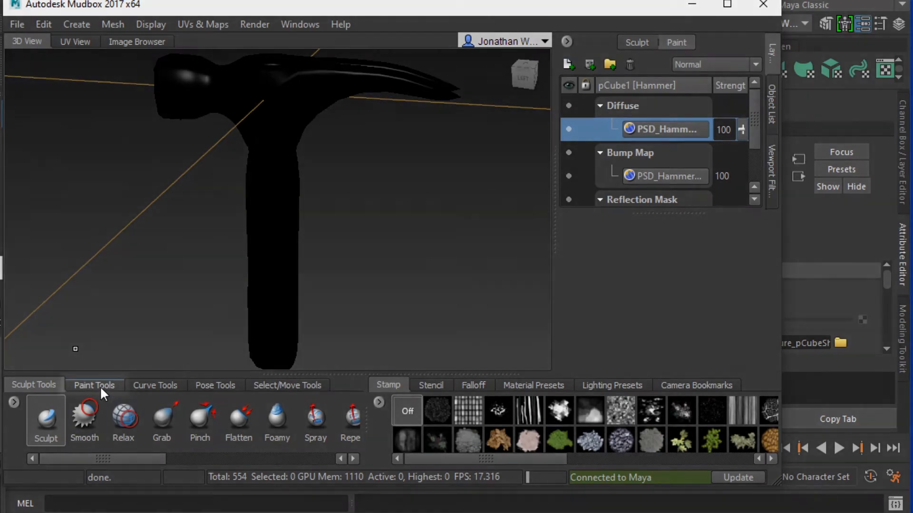
{"action": "left_click", "coordinate": [100, 386]}
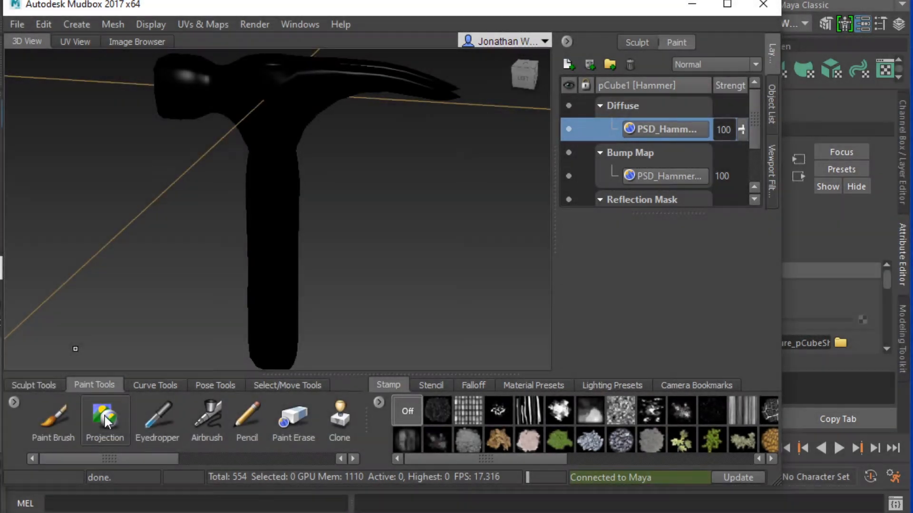
{"action": "left_click", "coordinate": [105, 417]}
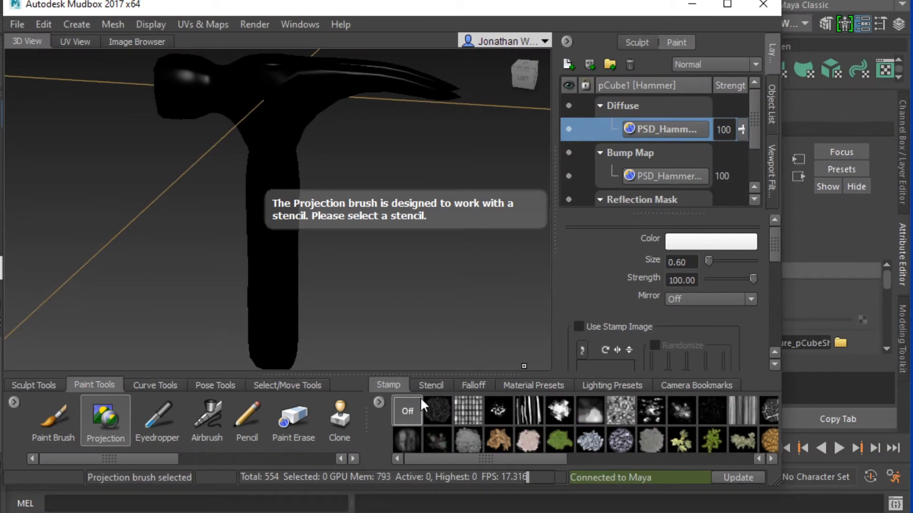
Add WoodStencil1.jpg from the sourceimages folder to the stencil collection and make it the active stencil.
{"action": "left_click", "coordinate": [431, 386]}
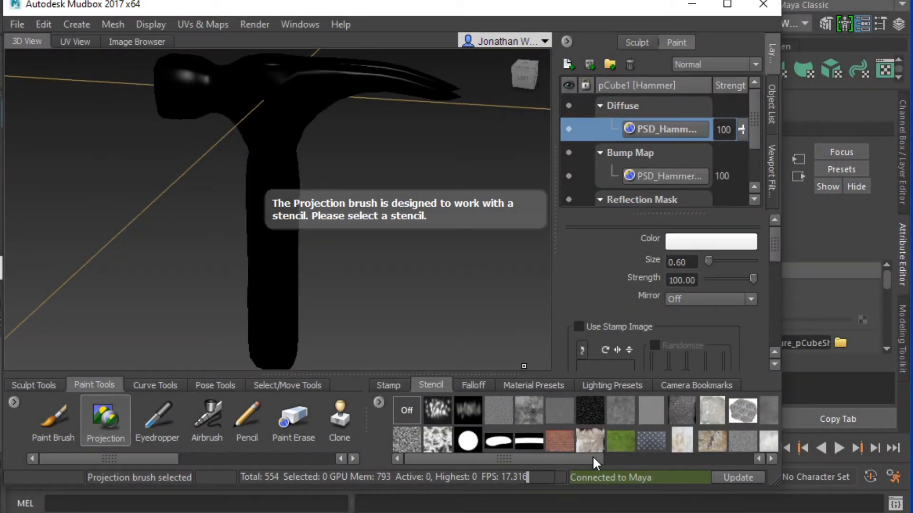
{"action": "left_click_drag", "start_coordinate": [592, 458], "coordinate": [808, 464]}
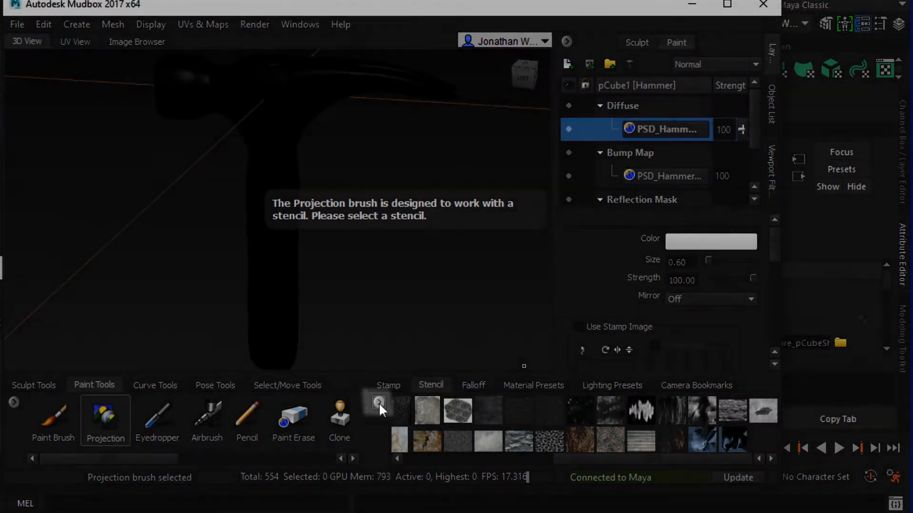
{"action": "left_click", "coordinate": [379, 404]}
{"action": "left_click", "coordinate": [444, 411]}
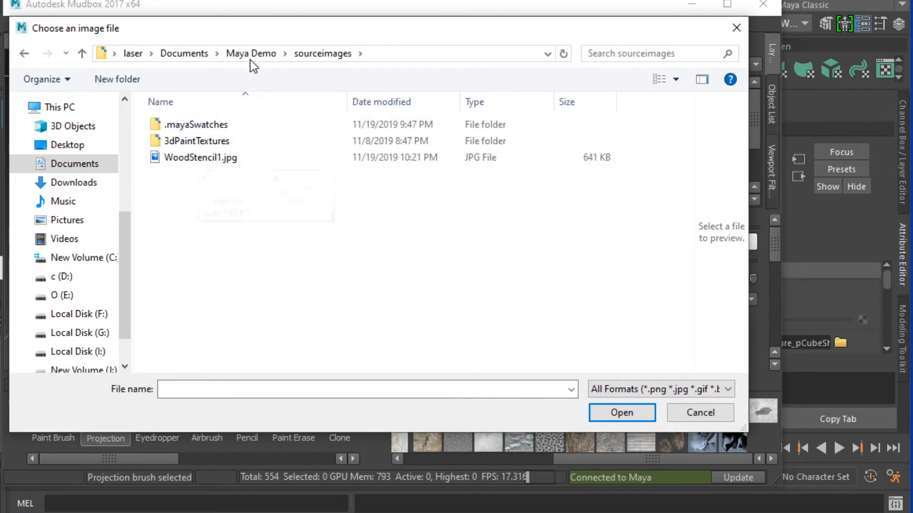
{"action": "left_click", "coordinate": [185, 161]}
{"action": "left_click", "coordinate": [618, 417]}
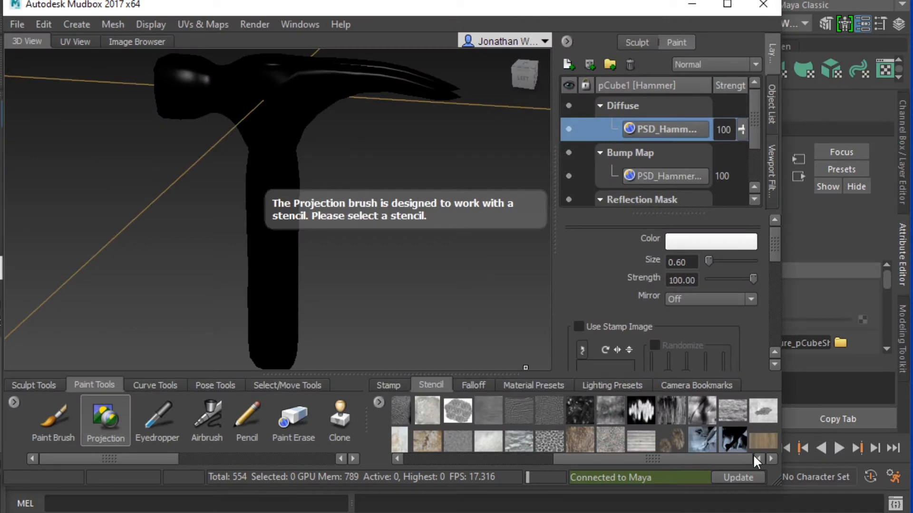
{"action": "left_click", "coordinate": [763, 439]}
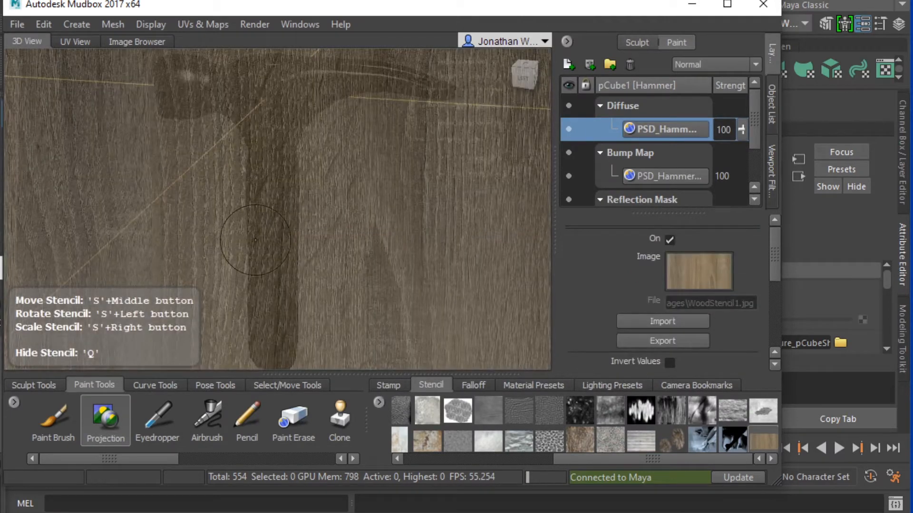
Move, slightly rotate and shrink the wood stencil until it covers mainly the hammer's handle.
{"action": "scroll", "coordinate": [263, 165], "scroll_direction": "up", "scroll_amount": 3}
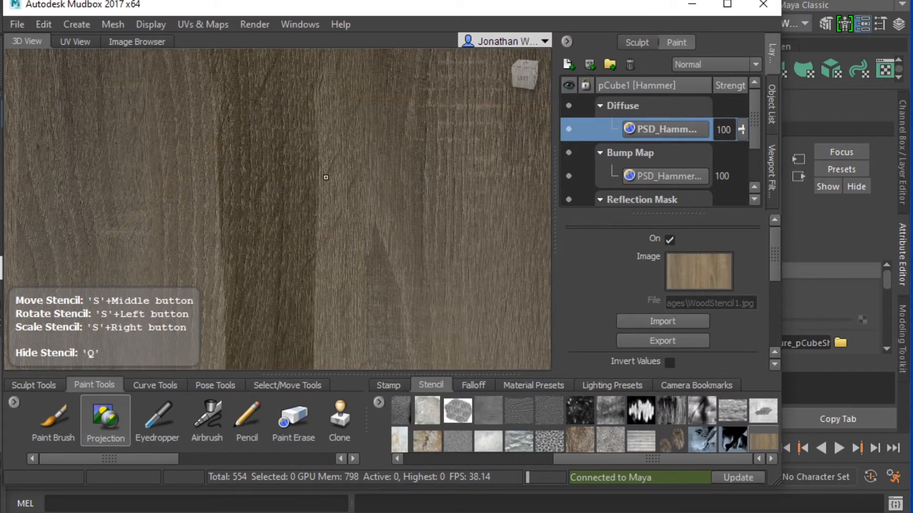
{"action": "scroll", "coordinate": [330, 166], "scroll_direction": "down", "scroll_amount": 4}
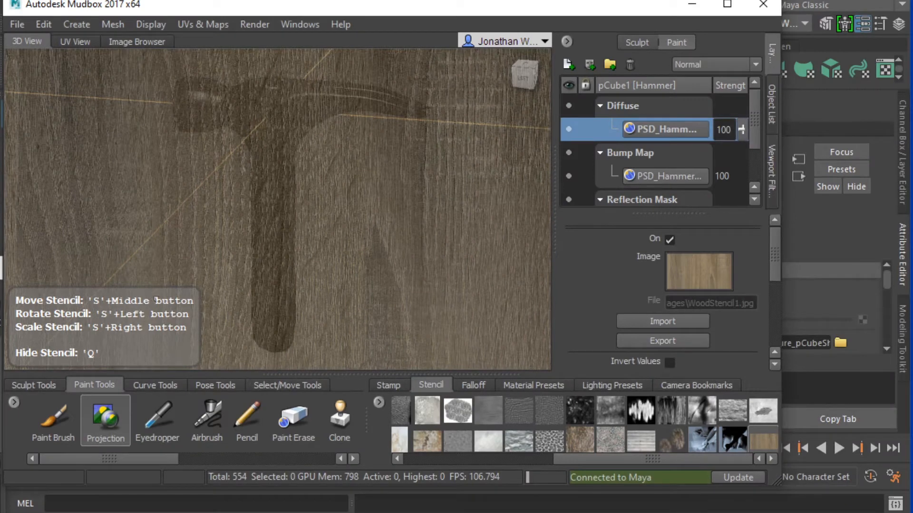
{"action": "mouse_move", "coordinate": [291, 214]}
{"action": "middle_mouse_down"}
{"action": "mouse_move", "coordinate": [240, 208]}
{"action": "mouse_move", "coordinate": [243, 196]}
{"action": "mouse_move", "coordinate": [297, 252]}
{"action": "mouse_move", "coordinate": [278, 218]}
{"action": "middle_mouse_up"}
{"action": "mouse_move", "coordinate": [278, 216]}
{"action": "left_mouse_down"}
{"action": "mouse_move", "coordinate": [238, 216]}
{"action": "mouse_move", "coordinate": [307, 217]}
{"action": "mouse_move", "coordinate": [282, 215]}
{"action": "left_mouse_up"}
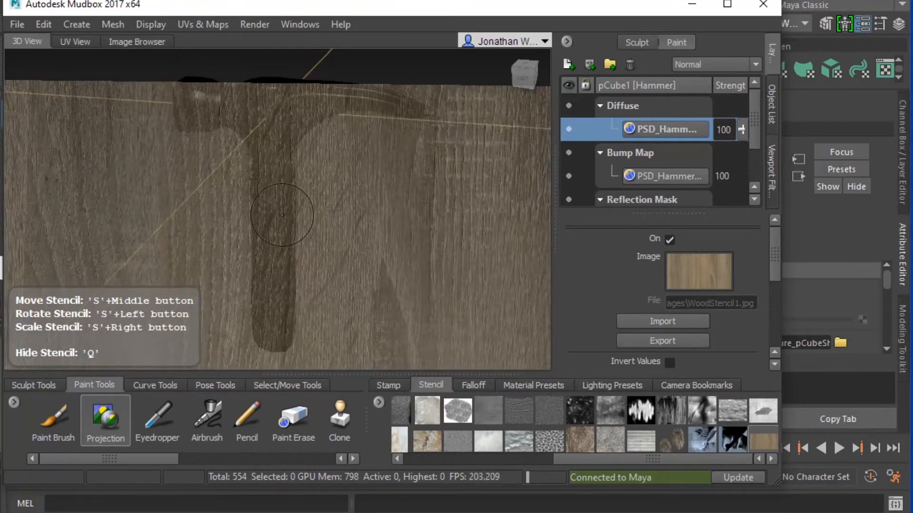
{"action": "right_click_drag", "start_coordinate": [282, 214], "coordinate": [200, 194]}
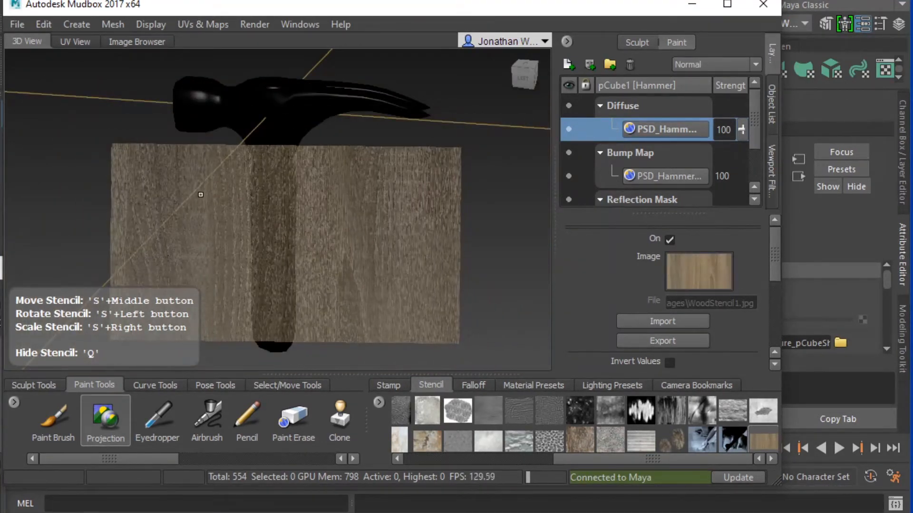
Project the wood stencil onto the upper part of the handle's left side, just below the hammer head.
{"action": "scroll", "coordinate": [273, 245], "scroll_direction": "up", "scroll_amount": 6}
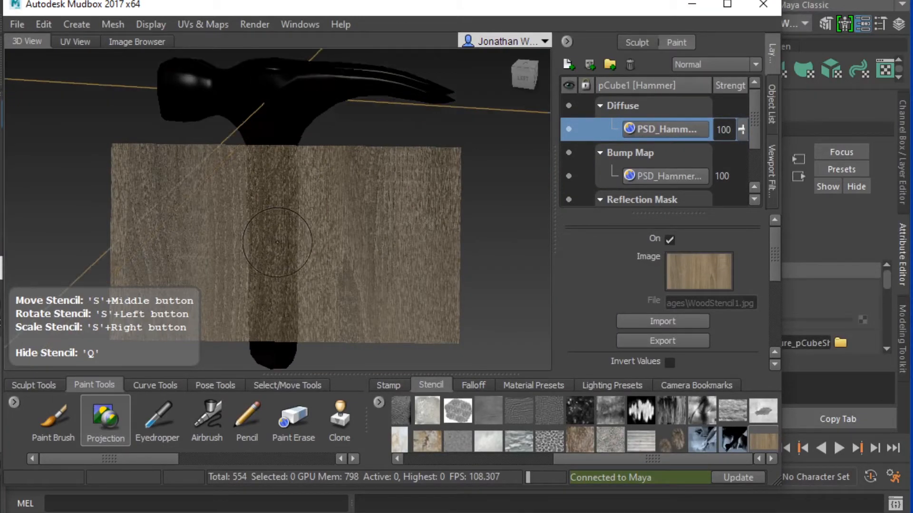
{"action": "scroll", "coordinate": [272, 247], "scroll_direction": "down", "scroll_amount": 1}
{"action": "scroll", "coordinate": [272, 248], "scroll_direction": "down", "scroll_amount": 2}
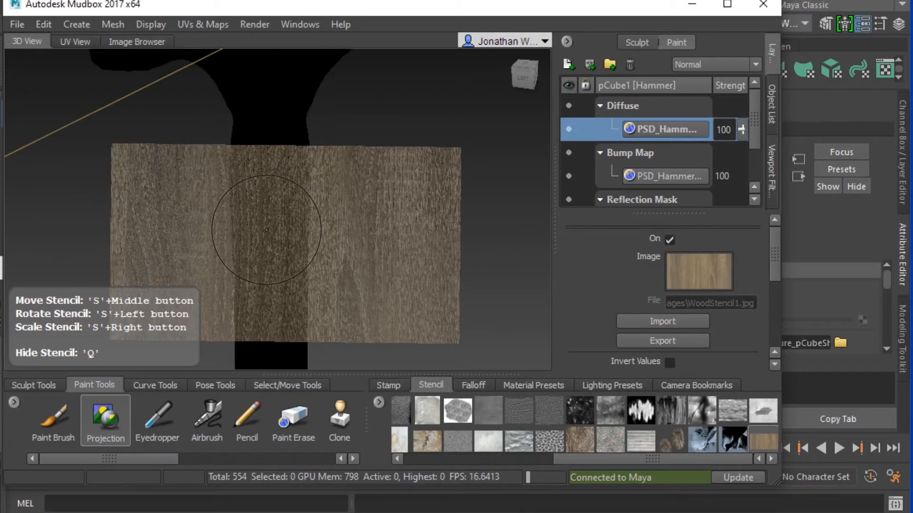
{"action": "left_click_drag", "start_coordinate": [257, 229], "coordinate": [262, 259]}
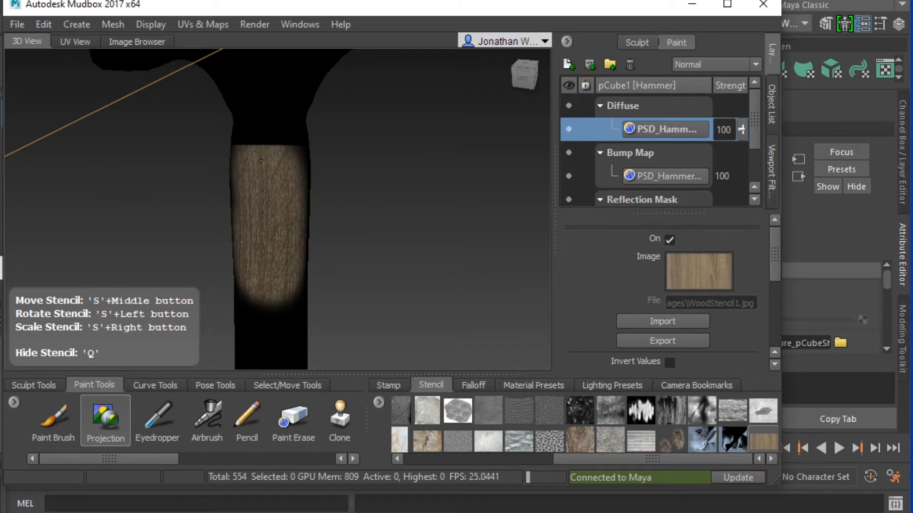
{"action": "left_click_drag", "start_coordinate": [255, 157], "coordinate": [278, 195]}
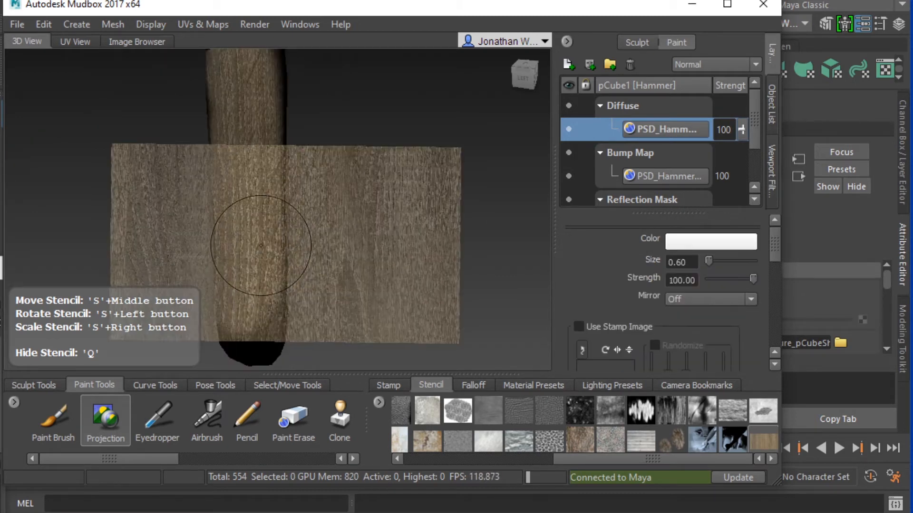
Project the wood stencil over the lower part of the handle's left side, covering the rounded end and remaining dark edges.
{"action": "middle_click_drag", "start_coordinate": [262, 204], "coordinate": [263, 181], "text": "alt"}
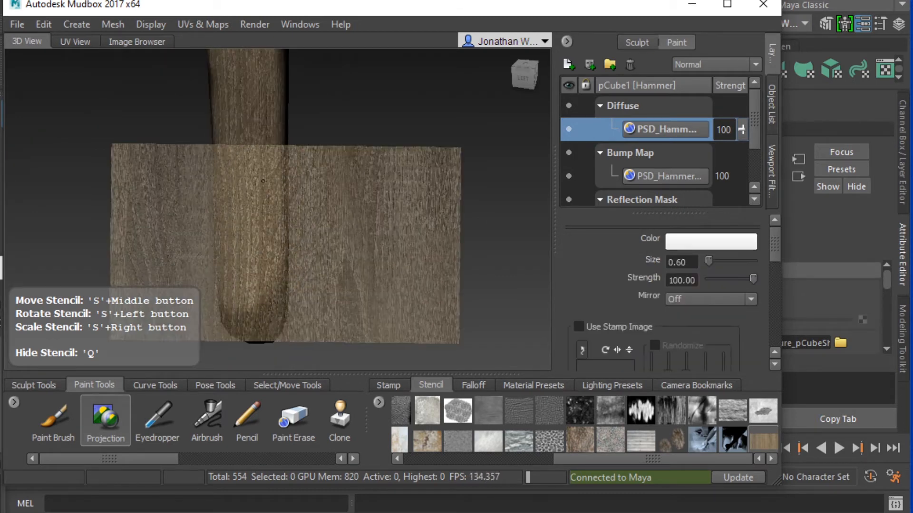
{"action": "left_click_drag", "start_coordinate": [256, 214], "coordinate": [257, 185], "text": "alt"}
{"action": "middle_click_drag", "start_coordinate": [258, 236], "coordinate": [256, 181], "text": "alt"}
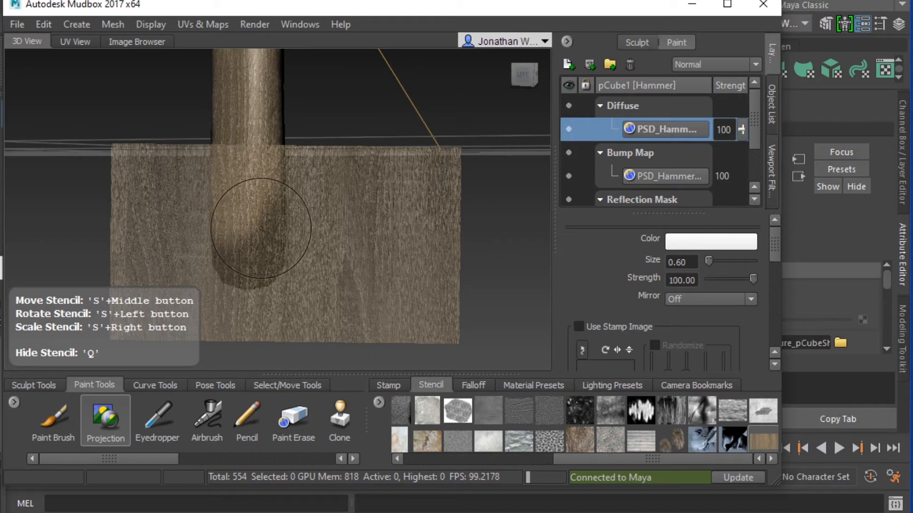
{"action": "mouse_move", "coordinate": [255, 228]}
{"action": "left_mouse_down", "text": "alt"}
{"action": "mouse_move", "coordinate": [271, 231]}
{"action": "mouse_move", "coordinate": [237, 240]}
{"action": "mouse_move", "coordinate": [290, 252]}
{"action": "left_mouse_up", "text": "alt"}
{"action": "key", "text": "q"}
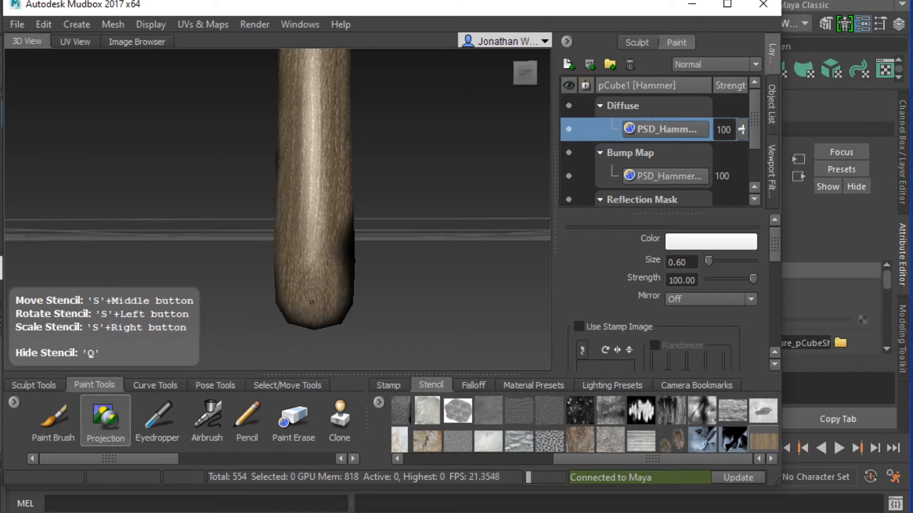
{"action": "key", "text": "q"}
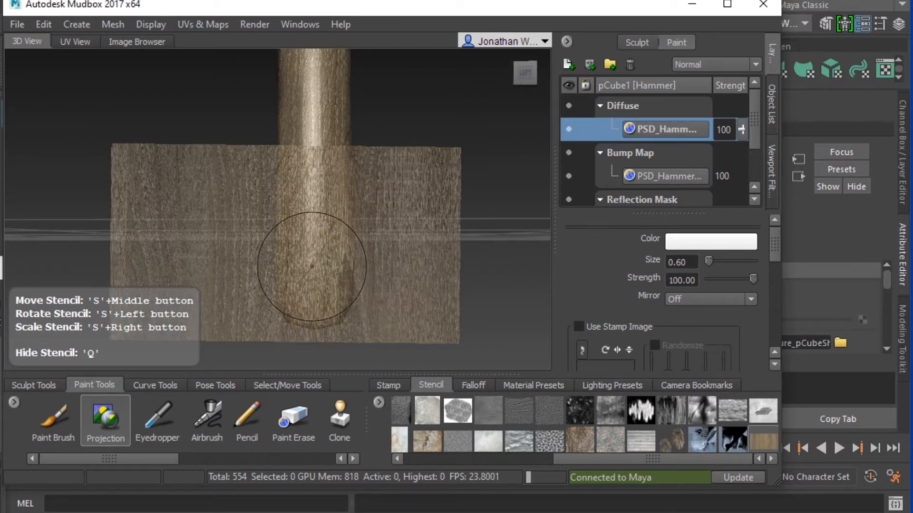
{"action": "left_click_drag", "start_coordinate": [317, 281], "coordinate": [315, 264], "text": "alt"}
{"action": "key", "text": "q"}
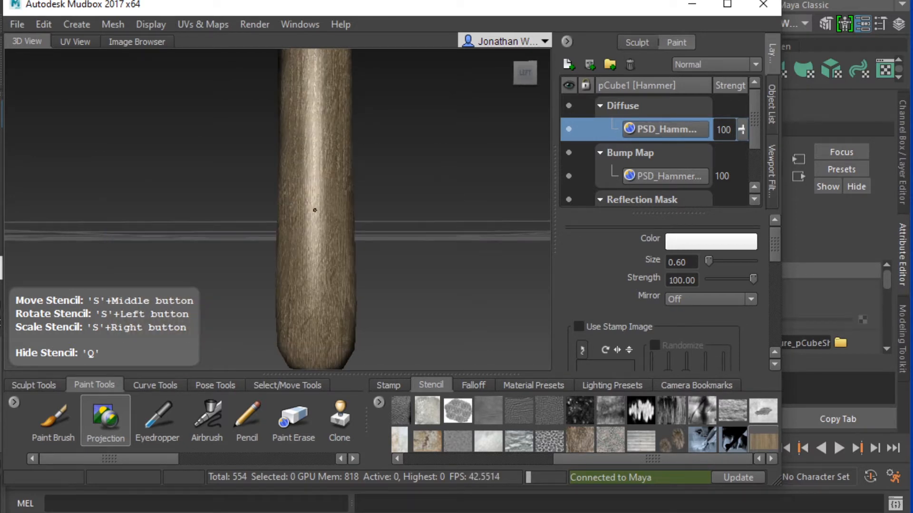
{"action": "key", "text": "q"}
Project the wood stencil along the handle's narrow front side, from its lower end up towards the hammer head.
{"action": "mouse_move", "coordinate": [330, 207]}
{"action": "left_mouse_down", "text": "alt"}
{"action": "mouse_move", "coordinate": [390, 239]}
{"action": "mouse_move", "coordinate": [341, 217]}
{"action": "left_mouse_up", "text": "alt"}
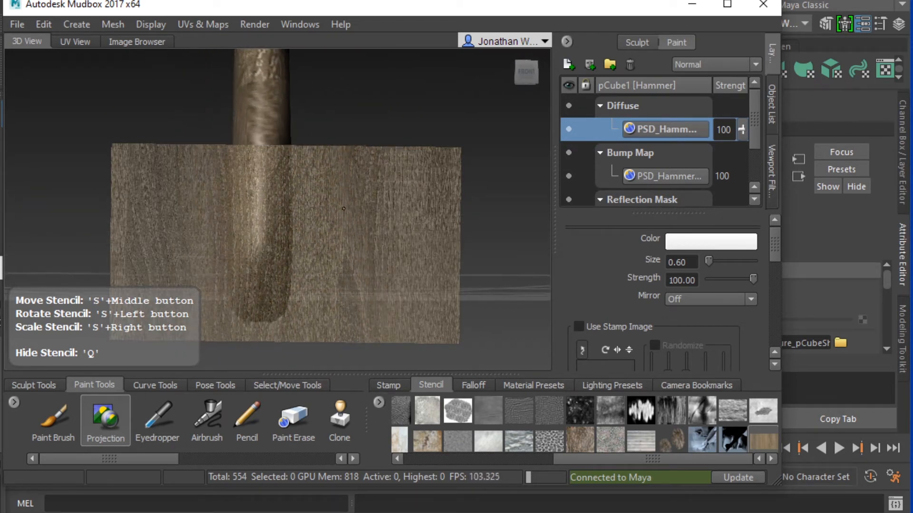
{"action": "key", "text": "q"}
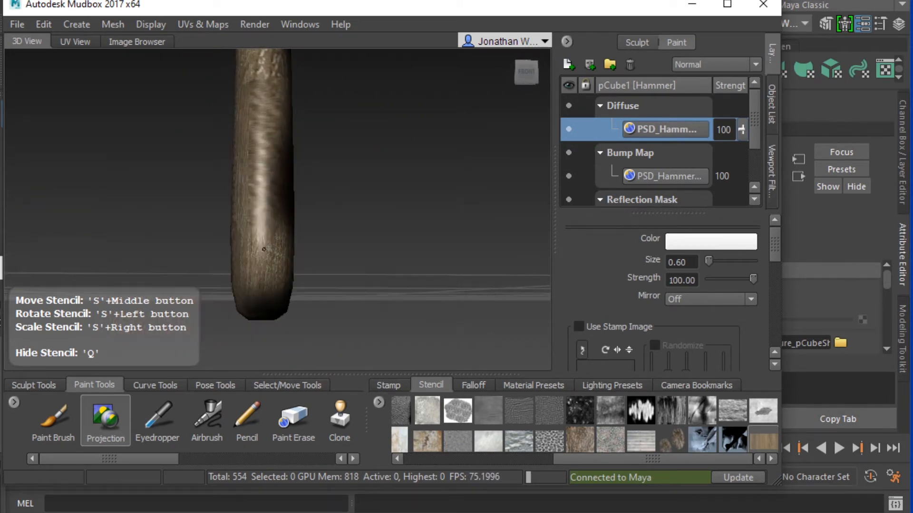
{"action": "key", "text": "q"}
{"action": "left_click_drag", "start_coordinate": [281, 193], "coordinate": [244, 302], "text": "alt"}
{"action": "key", "text": "q"}
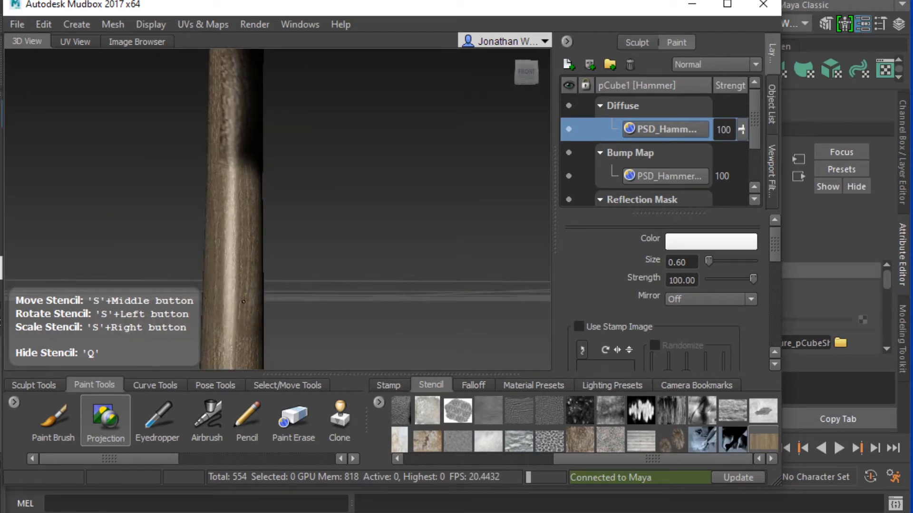
{"action": "key", "text": "q"}
{"action": "mouse_move", "coordinate": [214, 233]}
{"action": "left_mouse_down", "text": "alt"}
{"action": "mouse_move", "coordinate": [240, 278]}
{"action": "mouse_move", "coordinate": [238, 198]}
{"action": "mouse_move", "coordinate": [248, 304]}
{"action": "left_mouse_up", "text": "alt"}
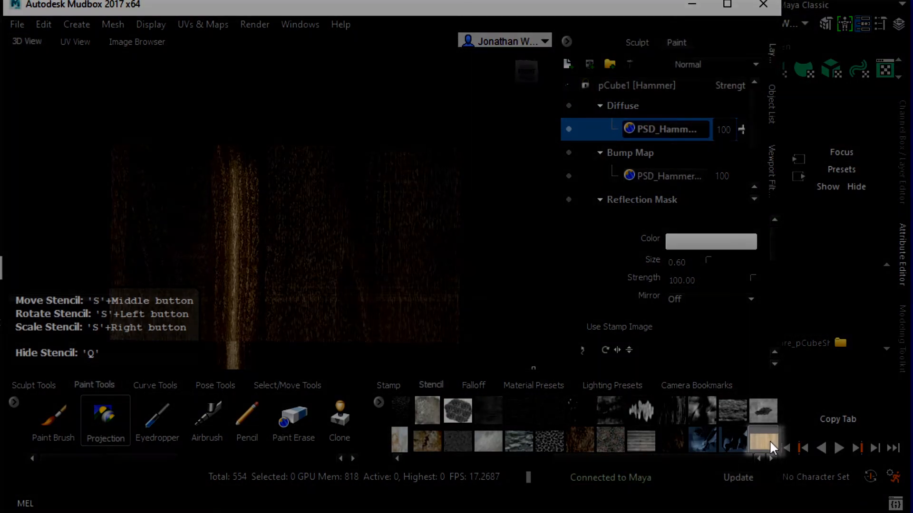
Try repeating the wood stencil across the whole viewport with Use Tiles, and switch the tiling off again.
{"action": "left_click", "coordinate": [765, 440]}
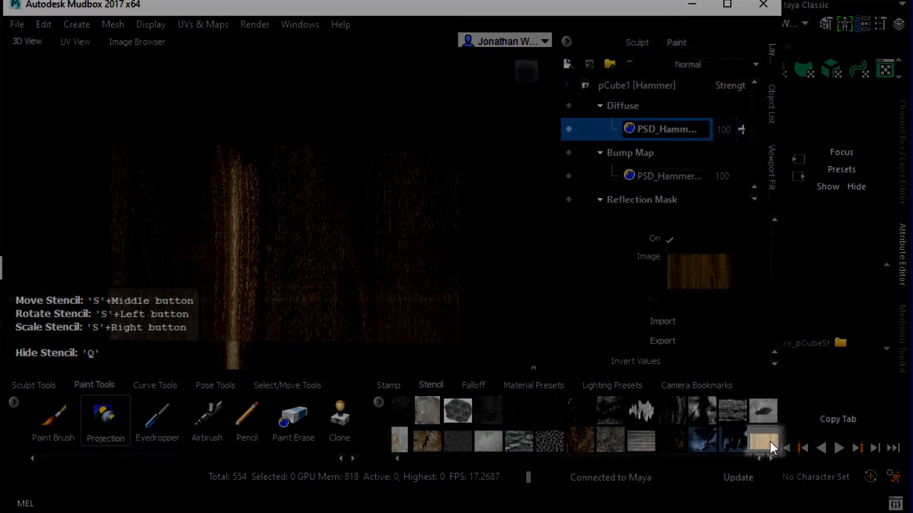
{"action": "scroll", "coordinate": [709, 290], "scroll_direction": "down", "scroll_amount": 5}
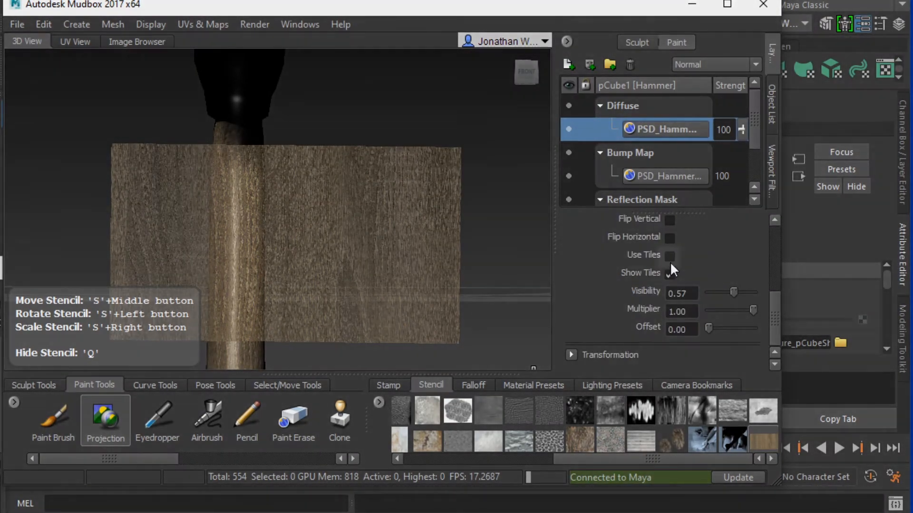
{"action": "left_click", "coordinate": [669, 256]}
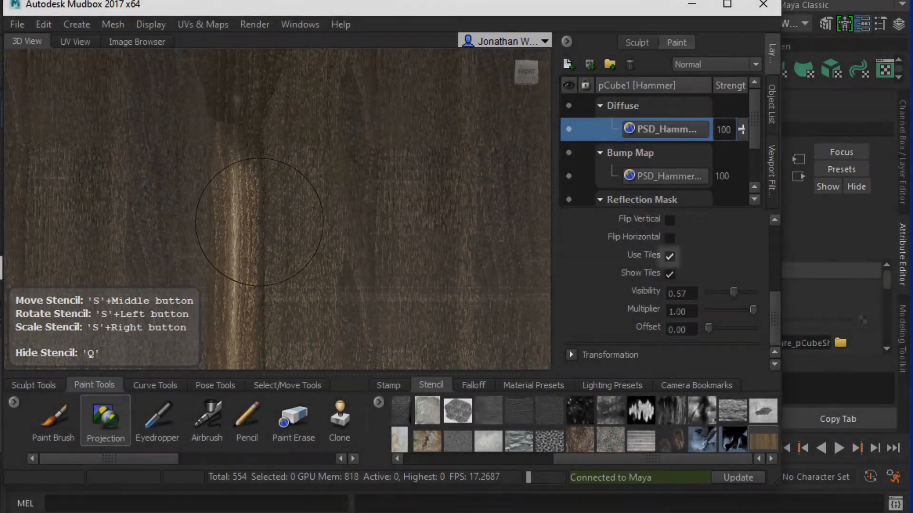
{"action": "left_click_drag", "start_coordinate": [262, 236], "coordinate": [269, 183], "text": "alt"}
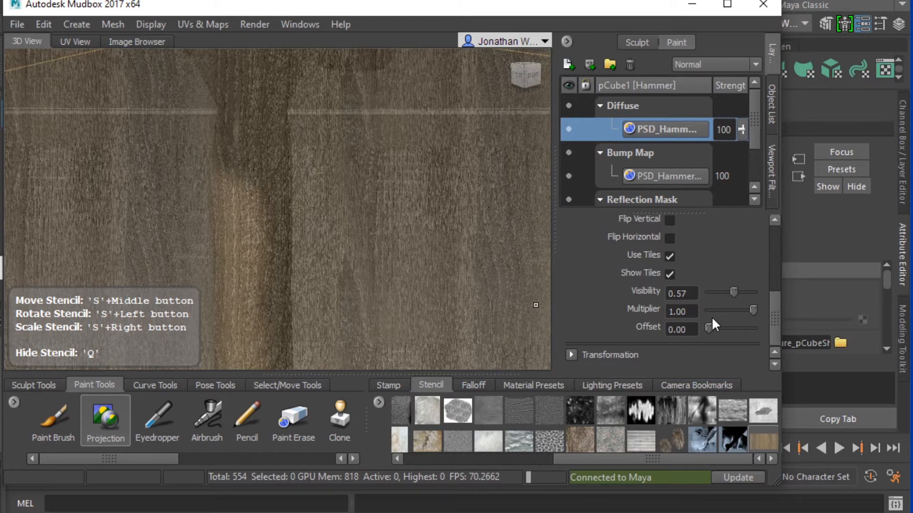
{"action": "left_click", "coordinate": [670, 256]}
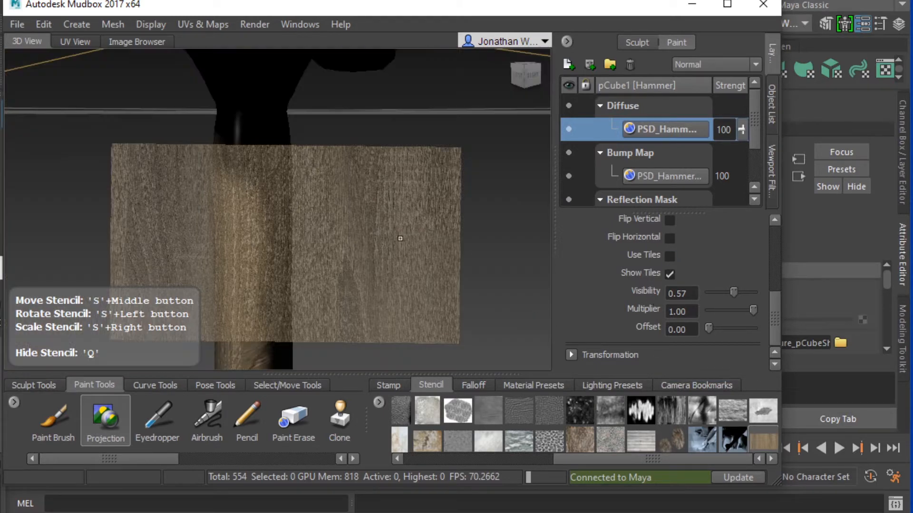
Project the wood stencil over the handle's right side, from the neck down to the rounded lower end.
{"action": "mouse_move", "coordinate": [342, 274]}
{"action": "left_mouse_down", "text": "alt"}
{"action": "mouse_move", "coordinate": [283, 232]}
{"action": "mouse_move", "coordinate": [277, 200]}
{"action": "mouse_move", "coordinate": [308, 221]}
{"action": "mouse_move", "coordinate": [302, 335]}
{"action": "mouse_move", "coordinate": [308, 308]}
{"action": "left_mouse_up", "text": "alt"}
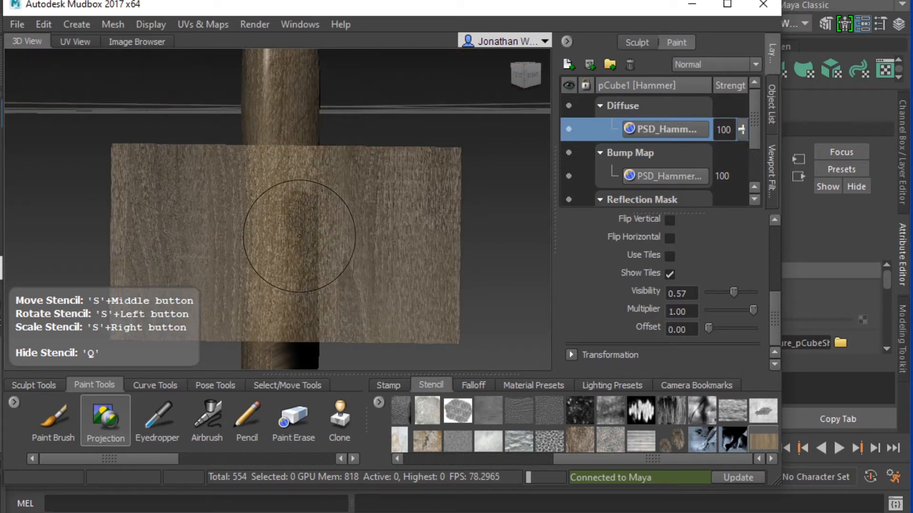
{"action": "key", "text": "q"}
{"action": "left_click_drag", "start_coordinate": [287, 297], "coordinate": [300, 333]}
{"action": "left_click_drag", "start_coordinate": [304, 330], "coordinate": [265, 291], "text": "alt"}
{"action": "mouse_move", "coordinate": [265, 293]}
{"action": "middle_mouse_down", "text": "alt"}
{"action": "mouse_move", "coordinate": [271, 213]}
{"action": "mouse_move", "coordinate": [273, 243]}
{"action": "middle_mouse_up", "text": "alt"}
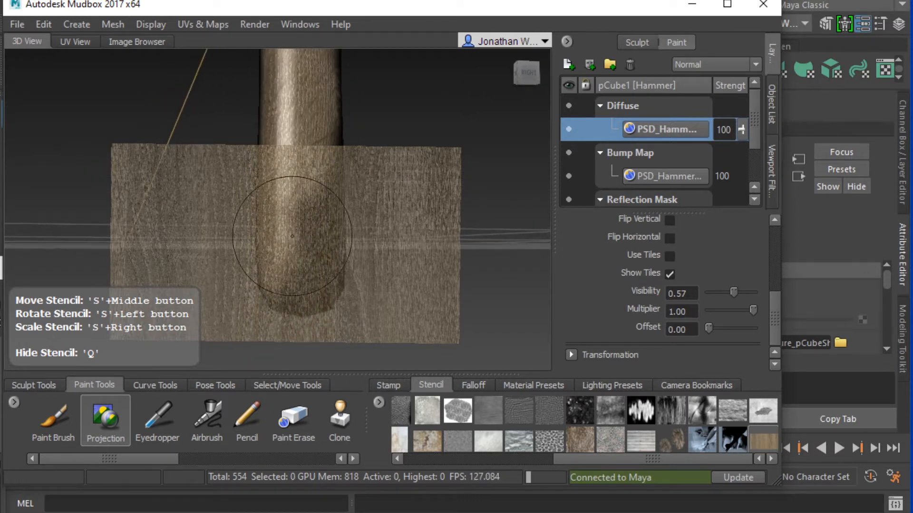
{"action": "left_click_drag", "start_coordinate": [308, 243], "coordinate": [304, 285]}
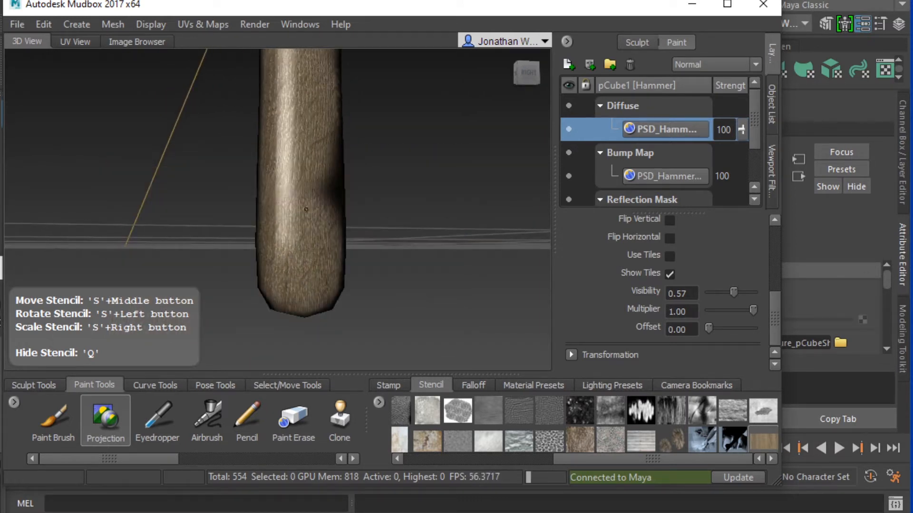
{"action": "mouse_move", "coordinate": [306, 209]}
{"action": "left_mouse_down"}
{"action": "mouse_move", "coordinate": [290, 153]}
{"action": "mouse_move", "coordinate": [300, 181]}
{"action": "left_mouse_up"}
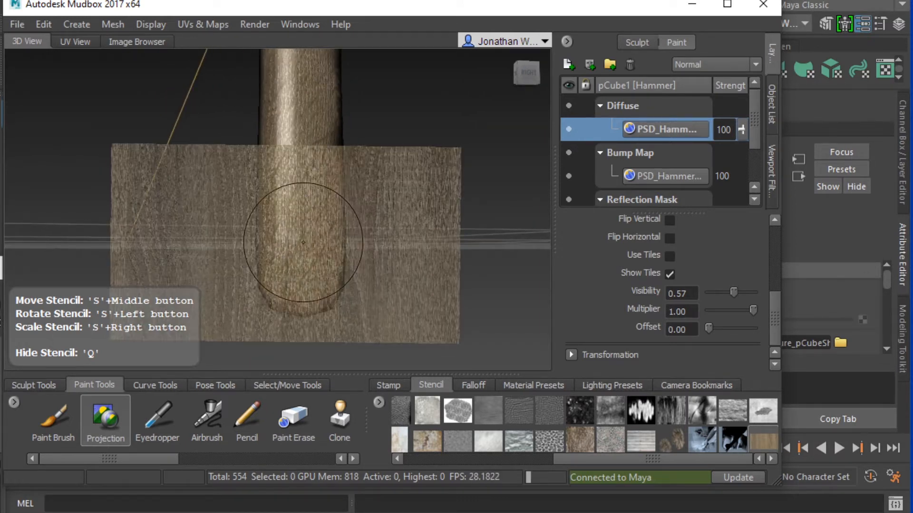
Project the wood stencil onto the lower and middle parts of the handle's narrow back side.
{"action": "mouse_move", "coordinate": [299, 246]}
{"action": "left_mouse_down", "text": "alt"}
{"action": "mouse_move", "coordinate": [267, 252]}
{"action": "mouse_move", "coordinate": [285, 256]}
{"action": "mouse_move", "coordinate": [255, 300]}
{"action": "left_mouse_up", "text": "alt"}
{"action": "mouse_move", "coordinate": [251, 269]}
{"action": "left_mouse_down"}
{"action": "mouse_move", "coordinate": [253, 237]}
{"action": "mouse_move", "coordinate": [250, 295]}
{"action": "mouse_move", "coordinate": [261, 306]}
{"action": "left_mouse_up"}
{"action": "middle_click_drag", "start_coordinate": [278, 291], "coordinate": [274, 333], "text": "alt"}
{"action": "right_click_drag", "start_coordinate": [273, 332], "coordinate": [275, 323], "text": "alt"}
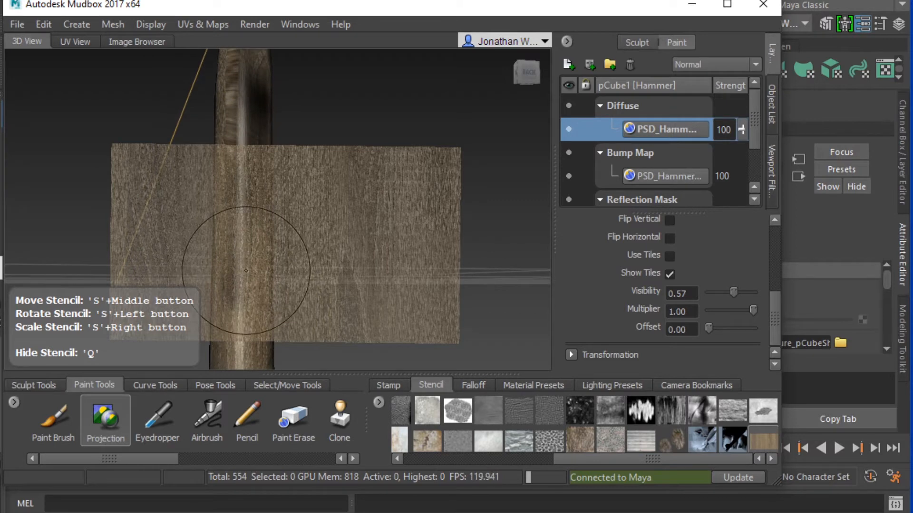
{"action": "left_click_drag", "start_coordinate": [242, 267], "coordinate": [250, 270]}
{"action": "left_click_drag", "start_coordinate": [254, 210], "coordinate": [257, 194]}
Project the wood stencil over the upper part of the handle's back side, up to the neck below the head.
{"action": "middle_click_drag", "start_coordinate": [258, 195], "coordinate": [256, 265], "text": "alt"}
{"action": "left_click_drag", "start_coordinate": [257, 288], "coordinate": [246, 239]}
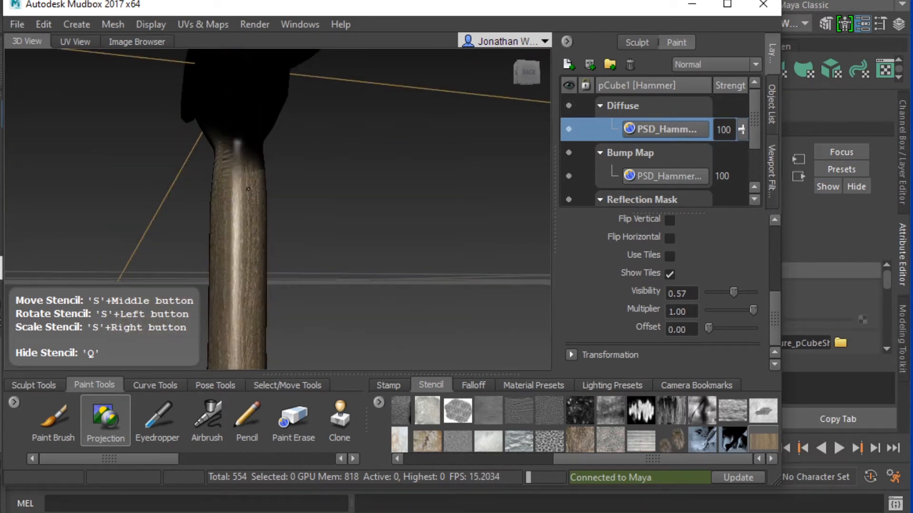
{"action": "left_click_drag", "start_coordinate": [248, 189], "coordinate": [248, 220]}
{"action": "middle_click_drag", "start_coordinate": [249, 226], "coordinate": [254, 272], "text": "alt"}
{"action": "left_click_drag", "start_coordinate": [255, 275], "coordinate": [252, 239]}
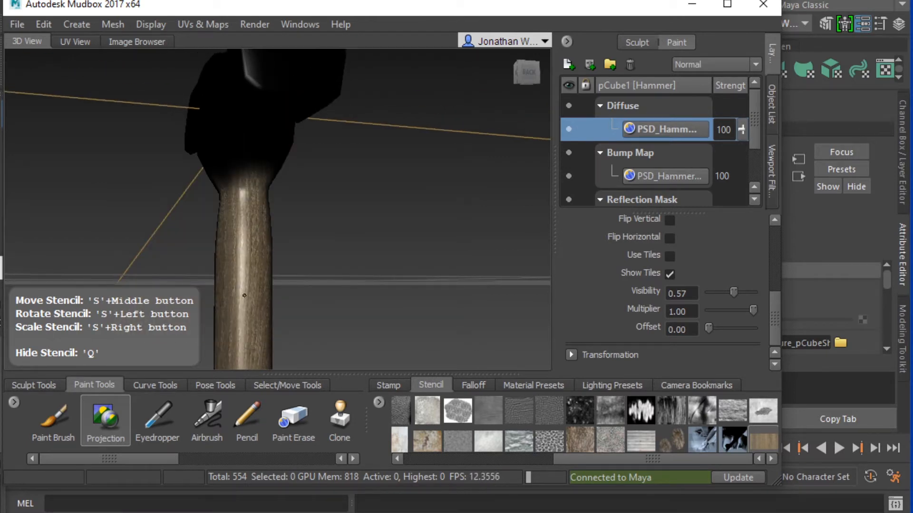
Blend more wood texture over the broad side next to the back, from the neck down to the handle's lower end.
{"action": "mouse_move", "coordinate": [244, 296]}
{"action": "left_mouse_down"}
{"action": "mouse_move", "coordinate": [280, 282]}
{"action": "mouse_move", "coordinate": [303, 228]}
{"action": "mouse_move", "coordinate": [300, 205]}
{"action": "mouse_move", "coordinate": [343, 226]}
{"action": "left_mouse_up"}
{"action": "left_click_drag", "start_coordinate": [326, 307], "coordinate": [331, 317]}
{"action": "middle_click_drag", "start_coordinate": [334, 328], "coordinate": [332, 219], "text": "alt"}
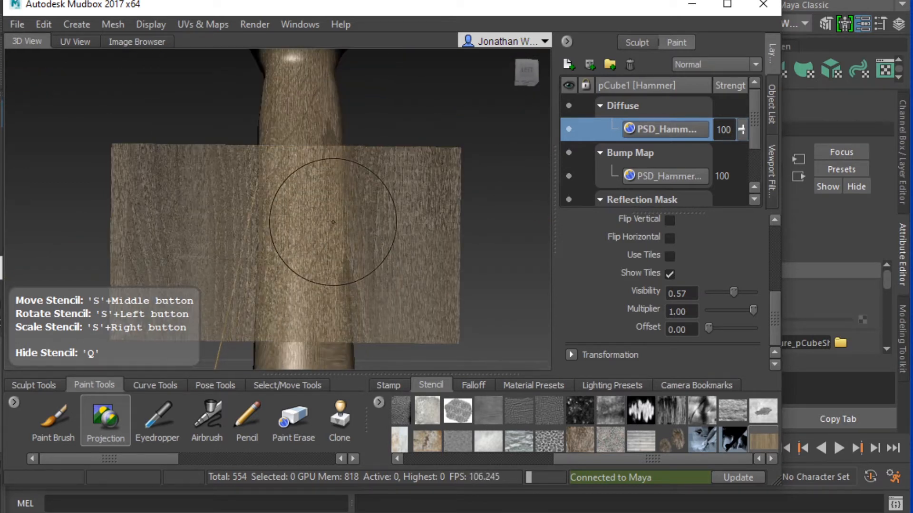
{"action": "left_click_drag", "start_coordinate": [321, 230], "coordinate": [305, 276]}
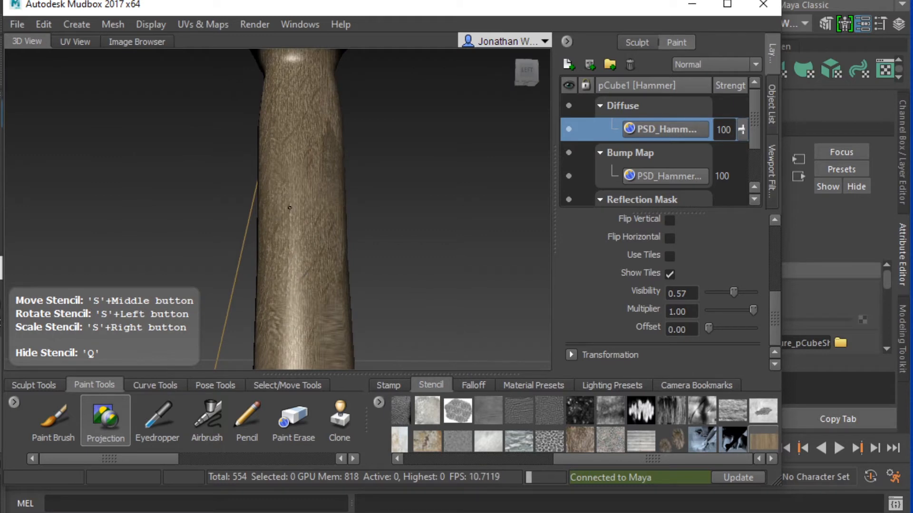
{"action": "left_click_drag", "start_coordinate": [289, 207], "coordinate": [296, 230]}
{"action": "middle_click_drag", "start_coordinate": [309, 328], "coordinate": [308, 197], "text": "alt"}
{"action": "left_click_drag", "start_coordinate": [309, 199], "coordinate": [304, 304]}
{"action": "middle_click_drag", "start_coordinate": [304, 304], "coordinate": [322, 252], "text": "alt"}
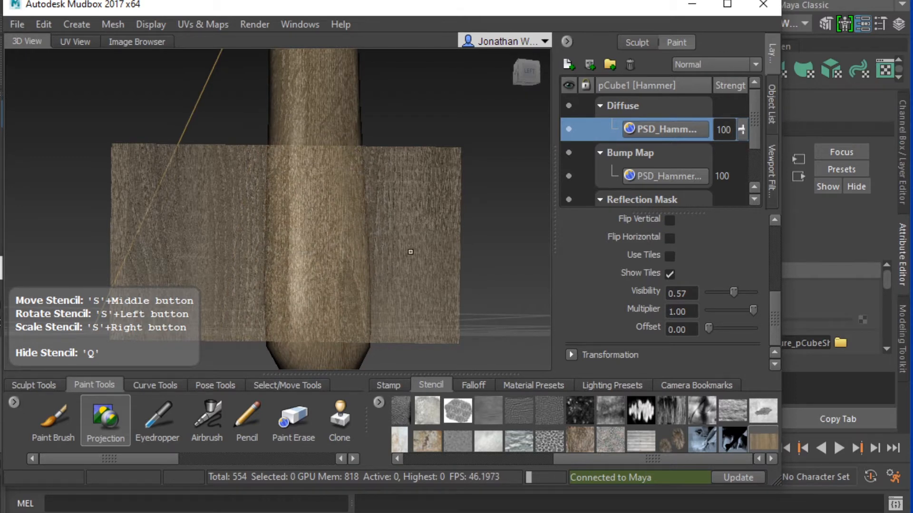
Project the wood stencil onto the underside of the handle's rounded bottom end.
{"action": "middle_click_drag", "start_coordinate": [332, 234], "coordinate": [304, 159], "text": "alt"}
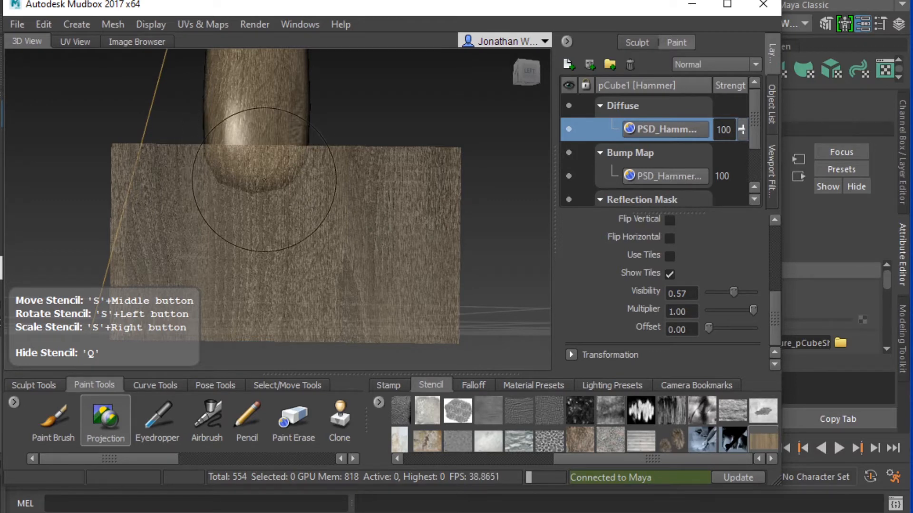
{"action": "mouse_move", "coordinate": [259, 188]}
{"action": "left_mouse_down", "text": "alt"}
{"action": "mouse_move", "coordinate": [258, 251]}
{"action": "mouse_move", "coordinate": [295, 187]}
{"action": "mouse_move", "coordinate": [249, 176]}
{"action": "left_mouse_up", "text": "alt"}
{"action": "key", "text": "q"}
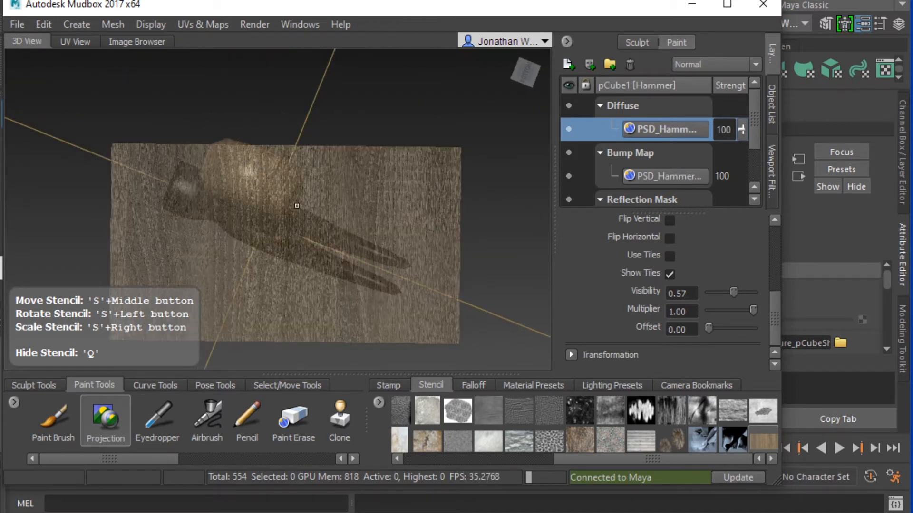
Hide the wood stencil and inspect the painted handle and the hammer head from several sides.
{"action": "mouse_move", "coordinate": [296, 204]}
{"action": "left_mouse_down", "text": "alt"}
{"action": "mouse_move", "coordinate": [409, 227]}
{"action": "mouse_move", "coordinate": [358, 357]}
{"action": "left_mouse_up", "text": "alt"}
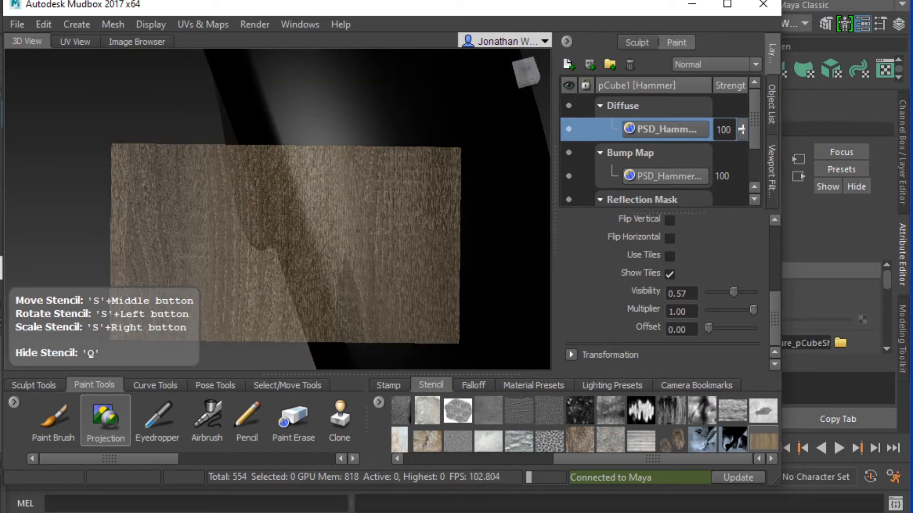
{"action": "left_click_drag", "start_coordinate": [358, 231], "coordinate": [361, 125], "text": "alt"}
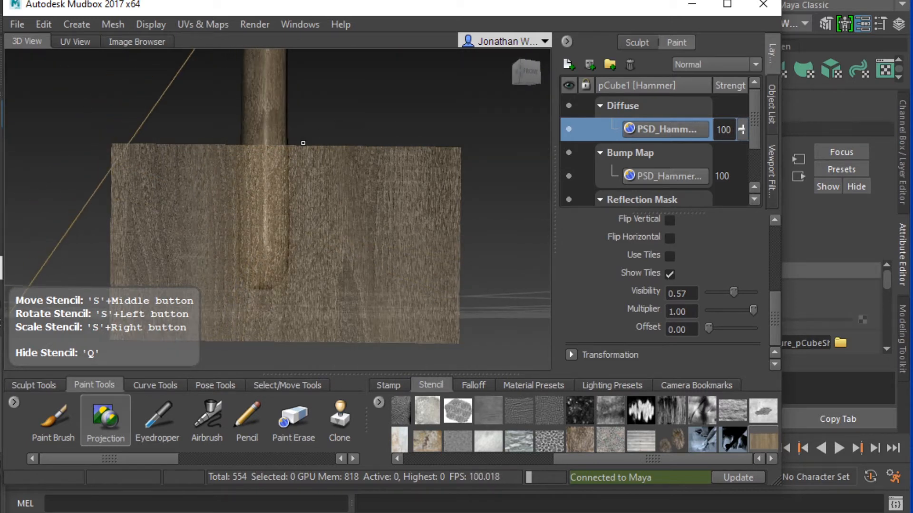
{"action": "key", "text": "q"}
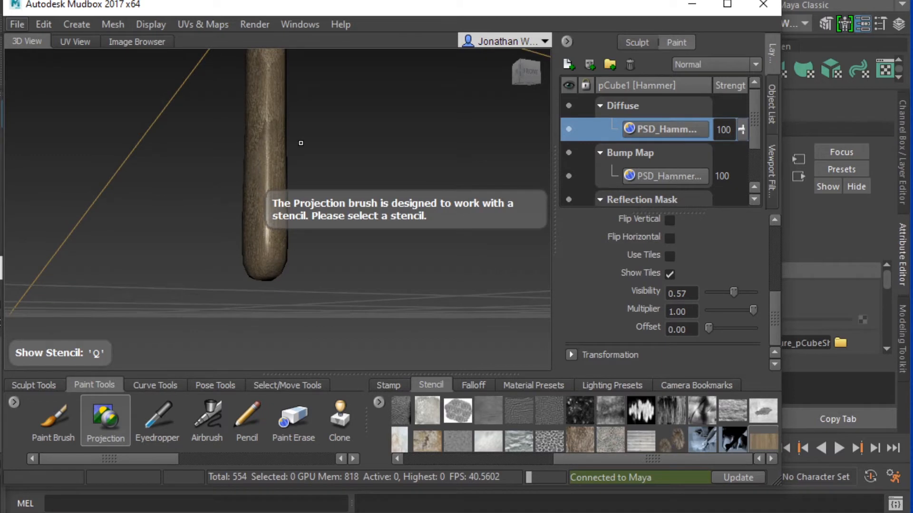
{"action": "left_click_drag", "start_coordinate": [300, 142], "coordinate": [221, 278], "text": "alt"}
{"action": "middle_click_drag", "start_coordinate": [413, 281], "coordinate": [155, 180], "text": "alt"}
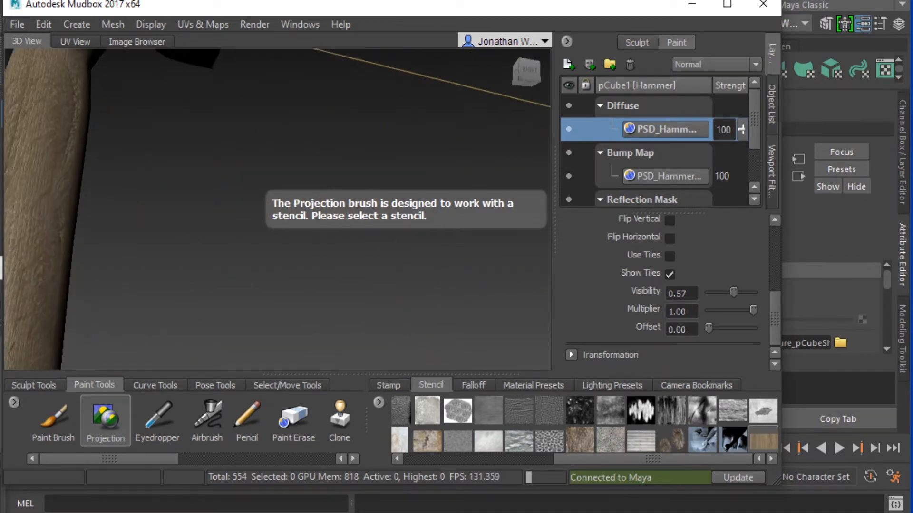
{"action": "middle_click_drag", "start_coordinate": [155, 285], "coordinate": [302, 141], "text": "alt"}
{"action": "left_click_drag", "start_coordinate": [302, 141], "coordinate": [315, 230], "text": "alt"}
{"action": "middle_click_drag", "start_coordinate": [212, 176], "coordinate": [309, 218], "text": "alt"}
{"action": "right_click_drag", "start_coordinate": [309, 219], "coordinate": [298, 219], "text": "alt"}
{"action": "left_click_drag", "start_coordinate": [305, 217], "coordinate": [271, 265], "text": "alt"}
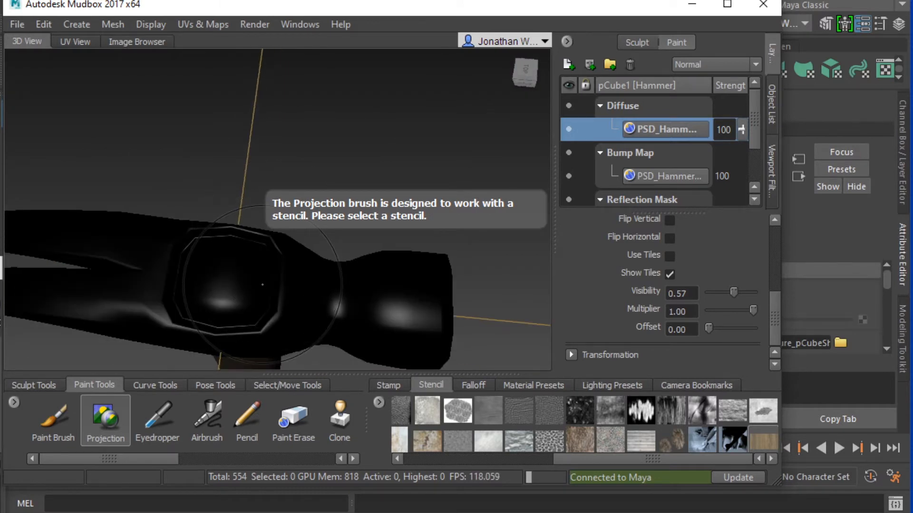
Show the wood stencil again and project it onto the handle end exposed at the top of the hammer head.
{"action": "key", "text": "q"}
{"action": "mouse_move", "coordinate": [257, 264]}
{"action": "middle_mouse_down", "text": "alt"}
{"action": "mouse_move", "coordinate": [273, 224]}
{"action": "mouse_move", "coordinate": [267, 210]}
{"action": "mouse_move", "coordinate": [274, 249]}
{"action": "middle_mouse_up", "text": "alt"}
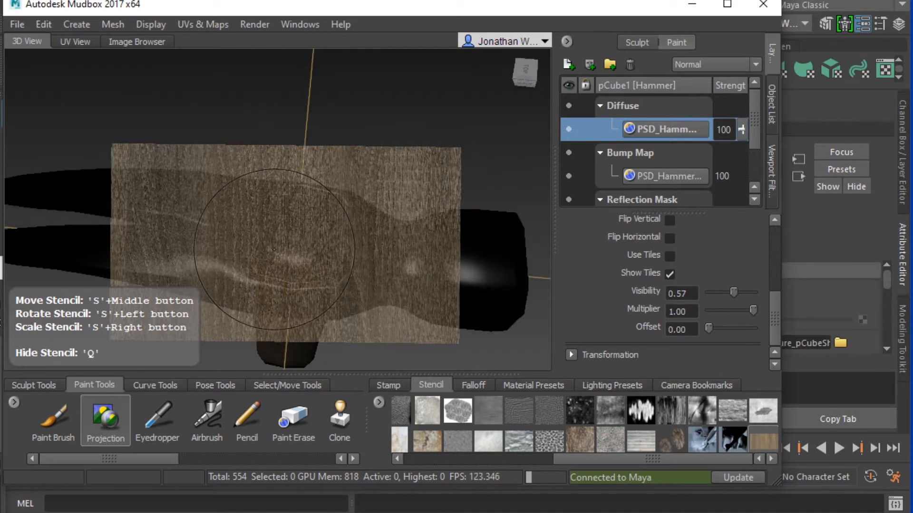
{"action": "left_click_drag", "start_coordinate": [277, 242], "coordinate": [316, 230]}
{"action": "mouse_move", "coordinate": [330, 304]}
{"action": "left_mouse_down", "text": "alt"}
{"action": "mouse_move", "coordinate": [333, 264]}
{"action": "mouse_move", "coordinate": [292, 297]}
{"action": "left_mouse_up", "text": "alt"}
{"action": "scroll", "coordinate": [335, 246], "scroll_direction": "down", "scroll_amount": 4}
{"action": "scroll", "coordinate": [335, 246], "scroll_direction": "down", "scroll_amount": 2}
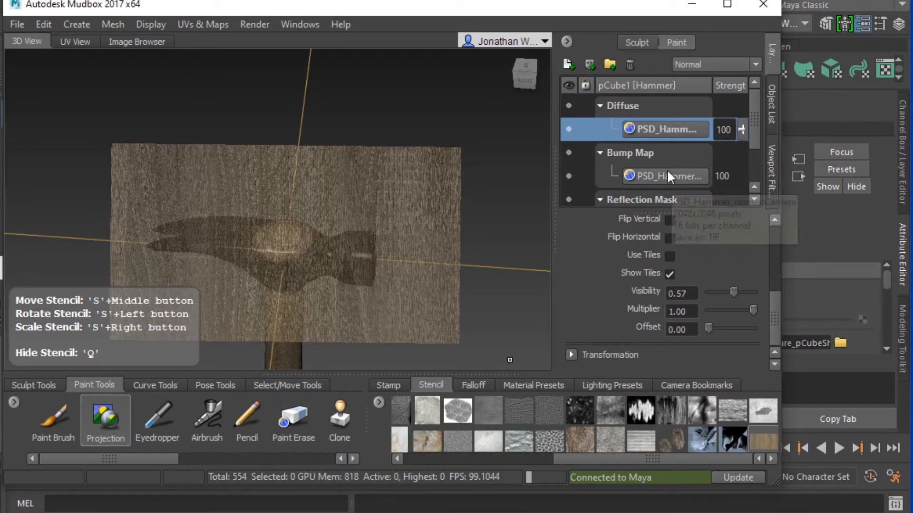
Create a new paint layer named Metal in the Diffuse channel, with size 2048 and TIFF [8 bit, RGBA] format.
{"action": "right_click", "coordinate": [673, 106]}
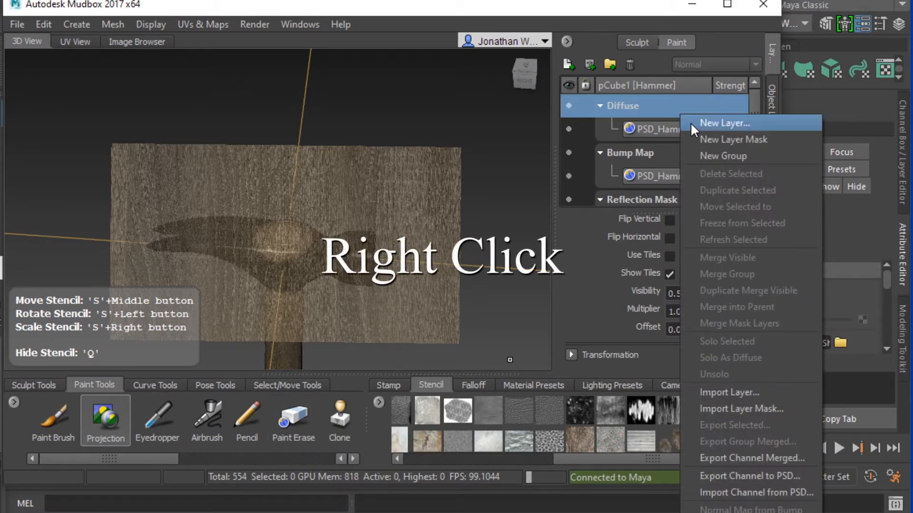
{"action": "left_click", "coordinate": [691, 123]}
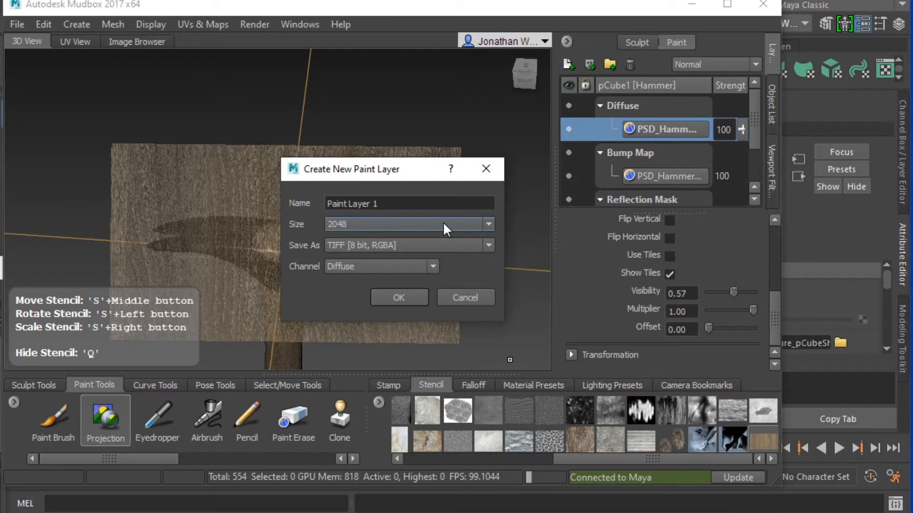
{"action": "left_click_drag", "start_coordinate": [431, 205], "coordinate": [298, 198]}
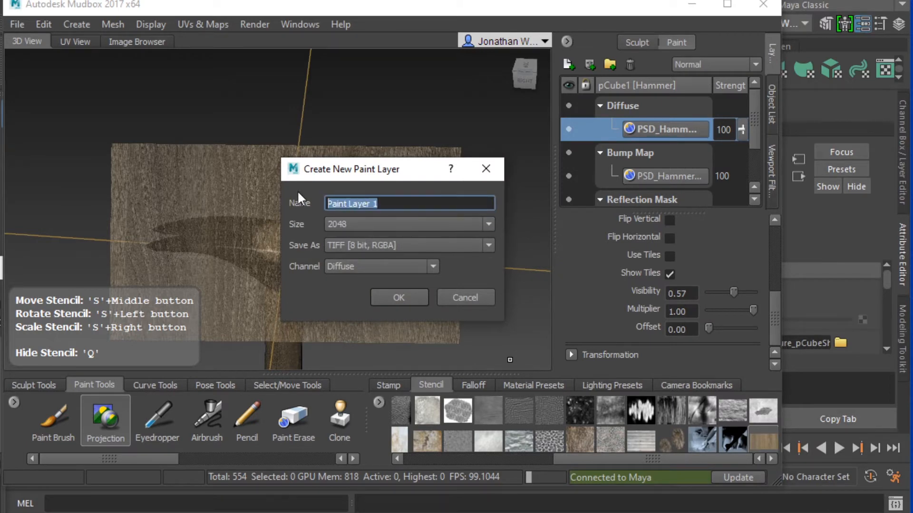
{"action": "type", "text": "Head"}
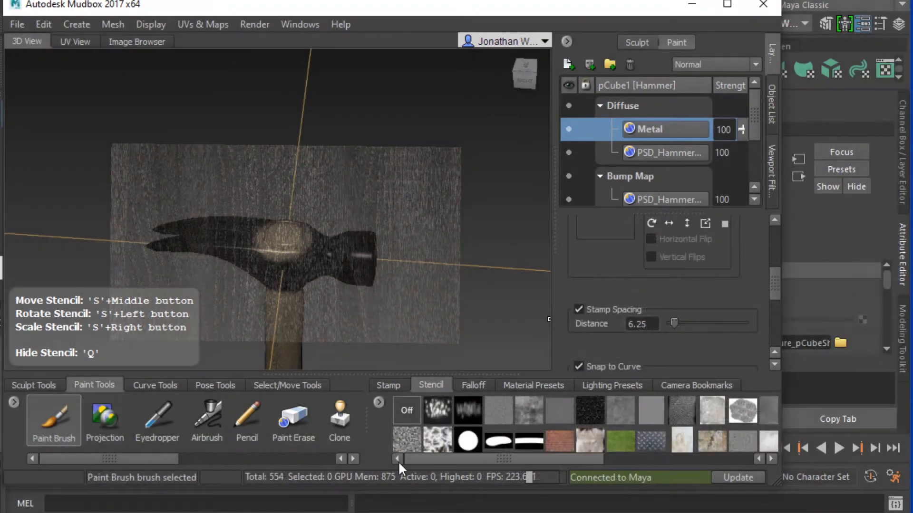
Turn off both the stencil and the stamp image for painting on the Metal layer.
{"action": "left_click", "coordinate": [408, 407]}
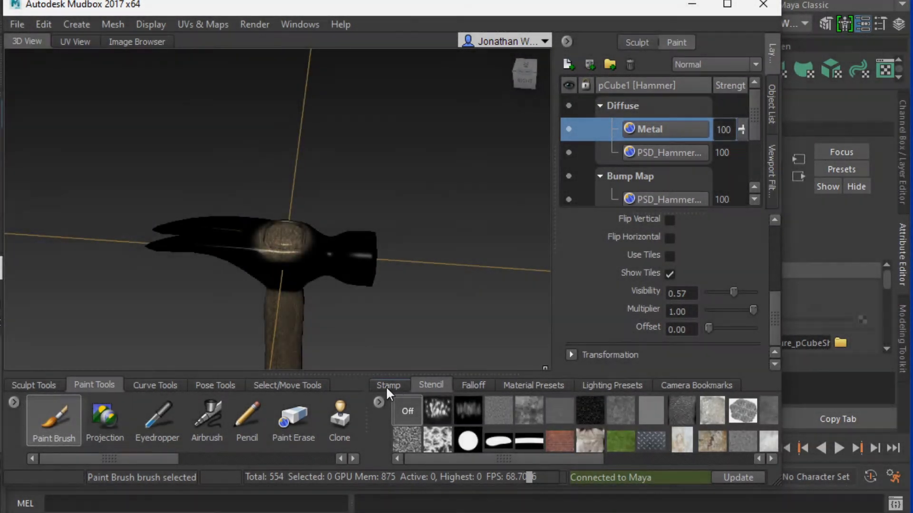
{"action": "left_click", "coordinate": [386, 386]}
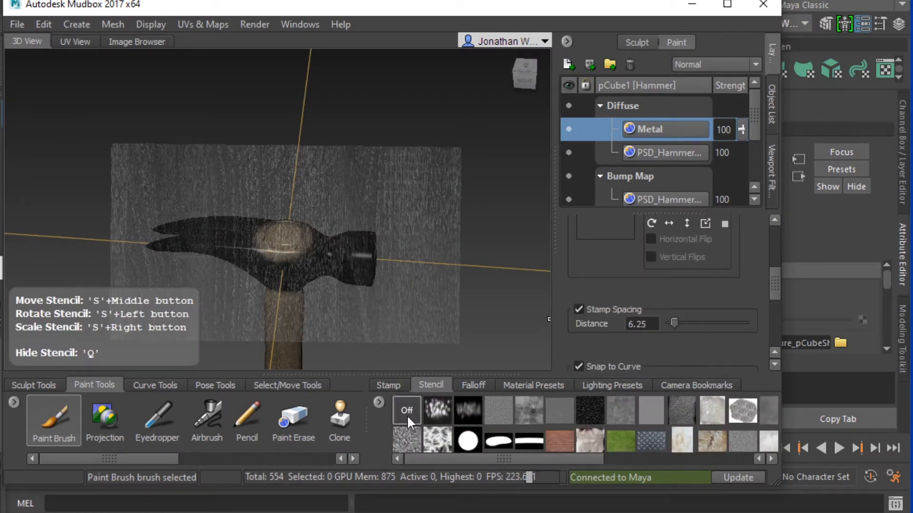
{"action": "left_click", "coordinate": [407, 411]}
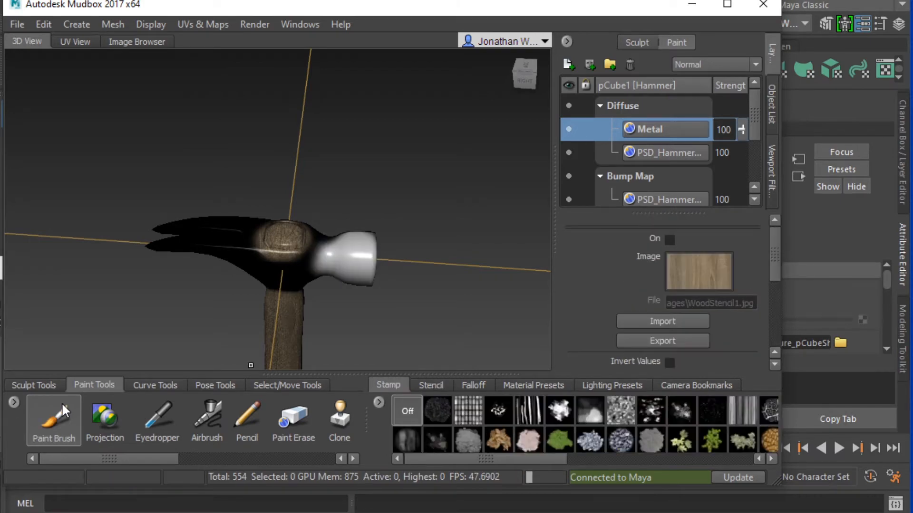
Set the Paint Brush colour to a dark grey swatch from the color chooser.
{"action": "left_click", "coordinate": [53, 416]}
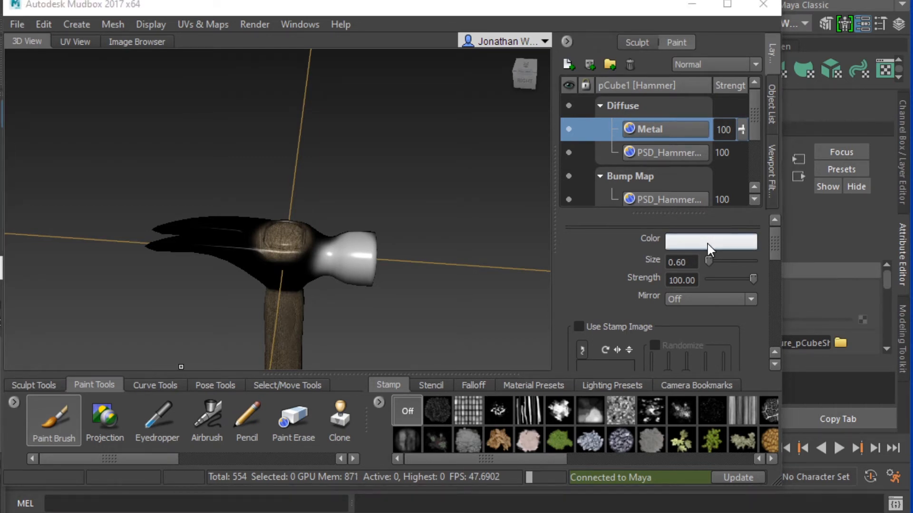
{"action": "mouse_move", "coordinate": [0, 114]}
{"action": "left_mouse_down"}
{"action": "mouse_move", "coordinate": [275, 103]}
{"action": "mouse_move", "coordinate": [318, 90]}
{"action": "left_mouse_up"}
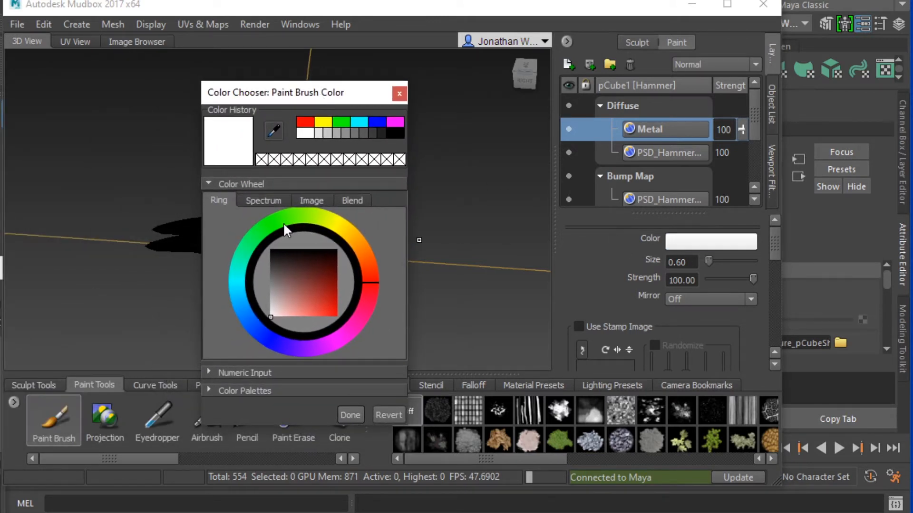
{"action": "left_click", "coordinate": [364, 132]}
{"action": "left_click", "coordinate": [398, 93]}
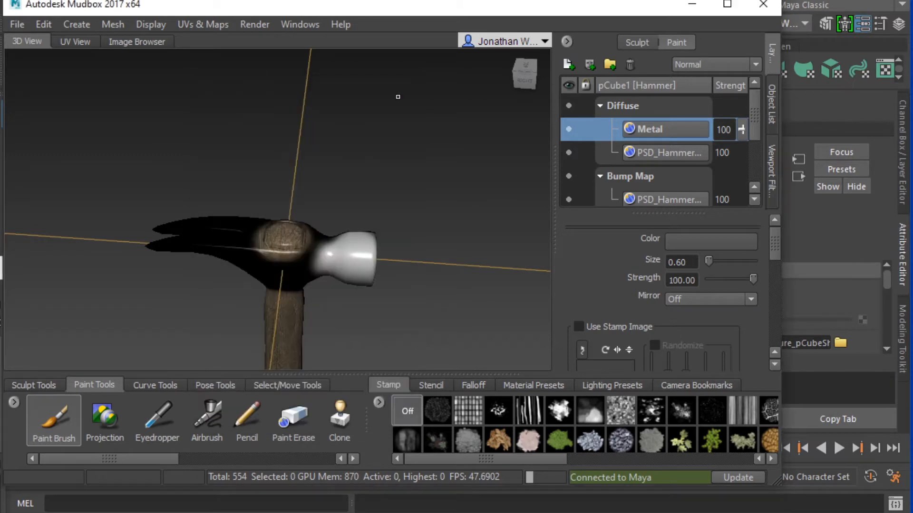
Paint the whole hammer head dark grey on the Metal layer, covering the striking face, claws, top and opposite side.
{"action": "mouse_move", "coordinate": [350, 254]}
{"action": "left_mouse_down"}
{"action": "mouse_move", "coordinate": [366, 256]}
{"action": "mouse_move", "coordinate": [313, 261]}
{"action": "left_mouse_up"}
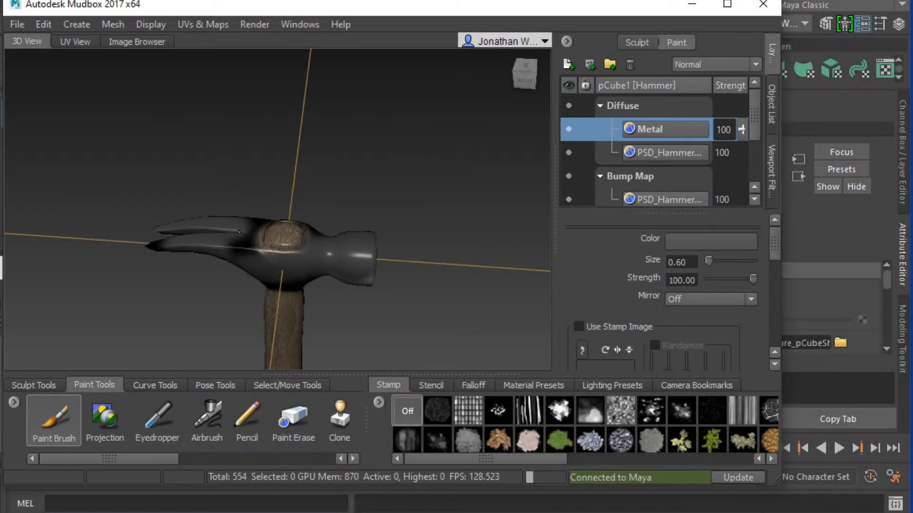
{"action": "left_click_drag", "start_coordinate": [239, 232], "coordinate": [122, 232]}
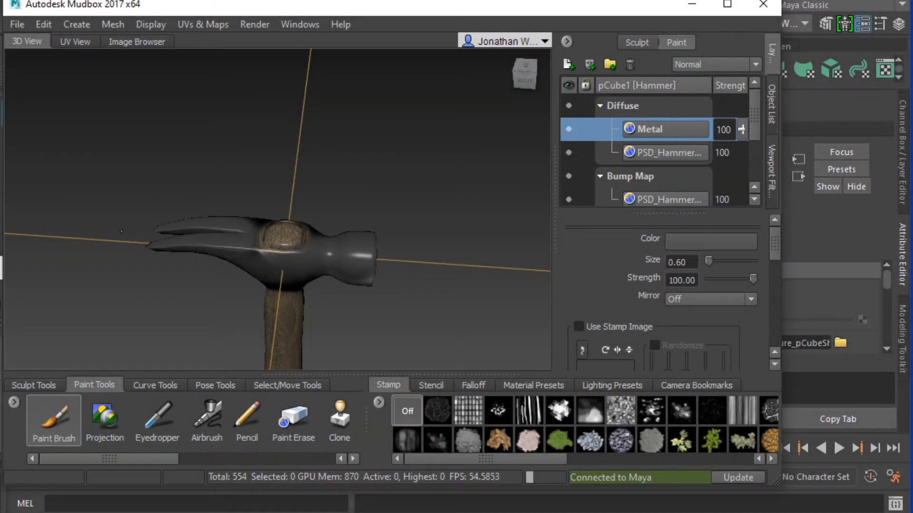
{"action": "mouse_move", "coordinate": [295, 216]}
{"action": "left_mouse_down"}
{"action": "mouse_move", "coordinate": [286, 238]}
{"action": "mouse_move", "coordinate": [230, 250]}
{"action": "left_mouse_up"}
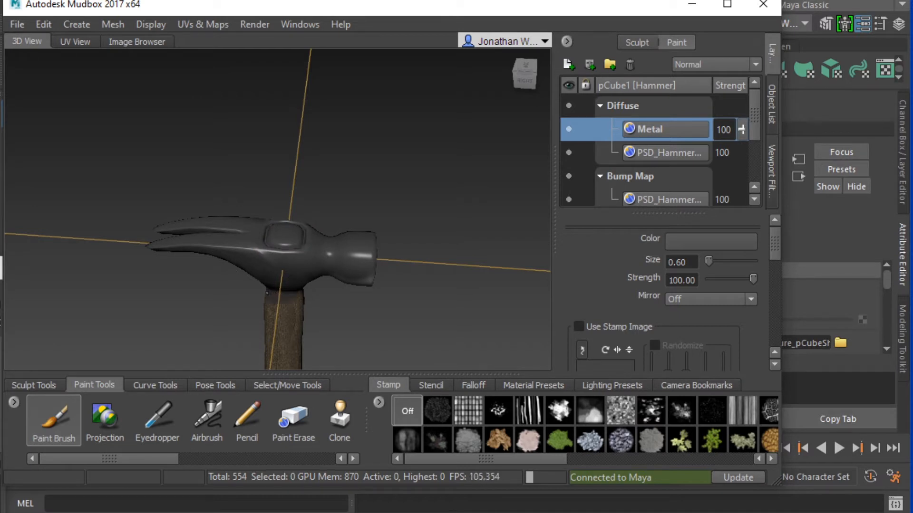
{"action": "left_click_drag", "start_coordinate": [467, 301], "coordinate": [255, 246], "text": "alt"}
{"action": "middle_click_drag", "start_coordinate": [244, 210], "coordinate": [304, 324], "text": "alt"}
{"action": "left_click_drag", "start_coordinate": [304, 323], "coordinate": [280, 232], "text": "alt"}
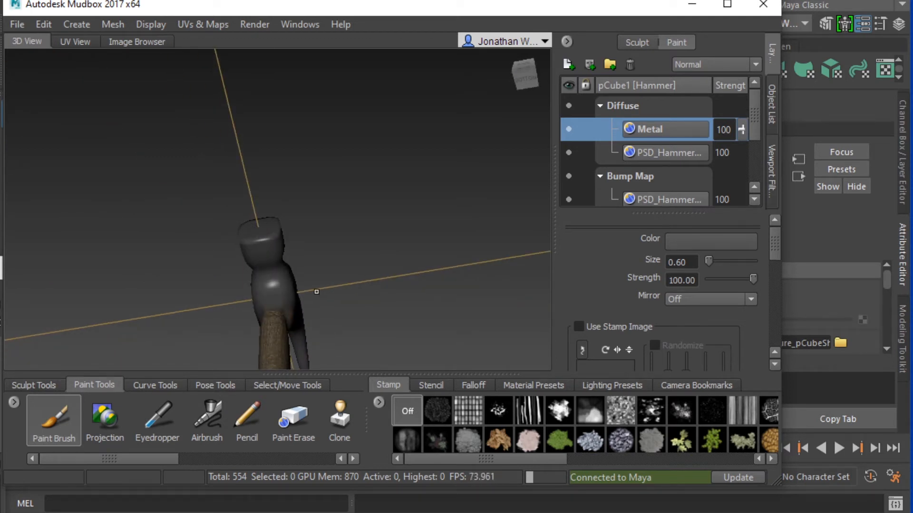
{"action": "left_click_drag", "start_coordinate": [316, 292], "coordinate": [261, 301], "text": "alt"}
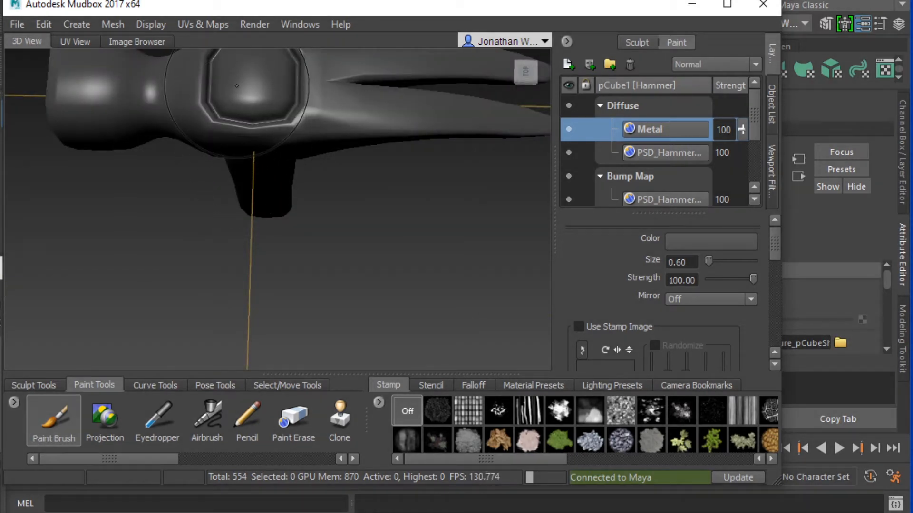
Reduce the brush size to 0.25 and use Paint Erase to uncover wood at the centre of the handle end atop the head.
{"action": "key", "text": "b"}
{"action": "mouse_move", "coordinate": [232, 83]}
{"action": "left_mouse_down"}
{"action": "mouse_move", "coordinate": [191, 84]}
{"action": "mouse_move", "coordinate": [202, 90]}
{"action": "left_mouse_up"}
{"action": "middle_click_drag", "start_coordinate": [303, 181], "coordinate": [327, 261], "text": "alt"}
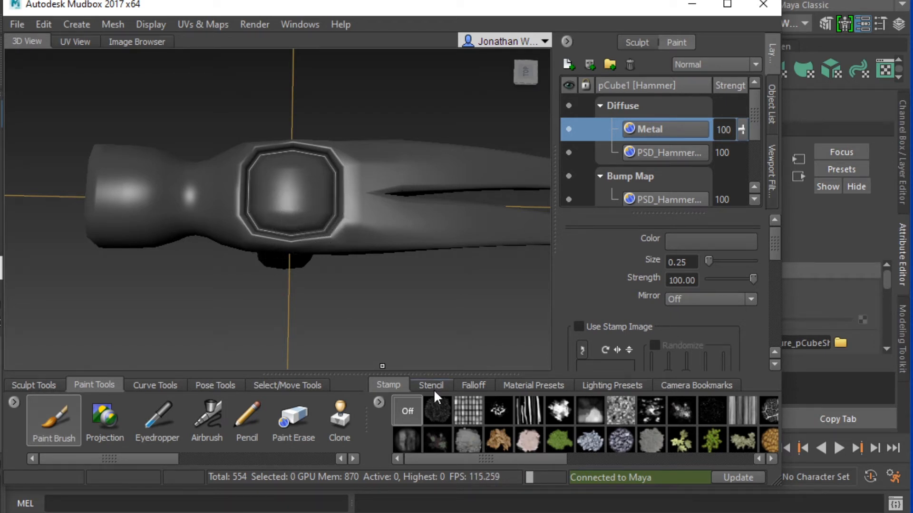
{"action": "left_click", "coordinate": [304, 416]}
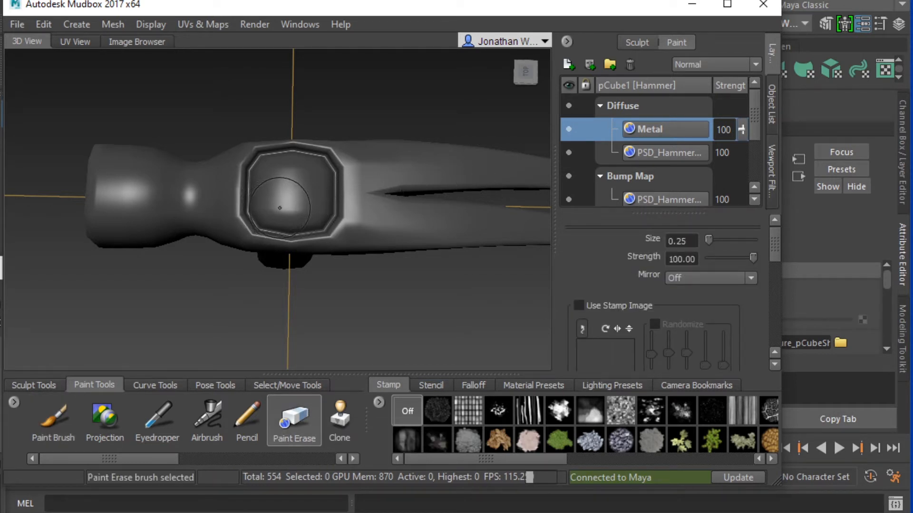
{"action": "left_click_drag", "start_coordinate": [277, 201], "coordinate": [278, 186]}
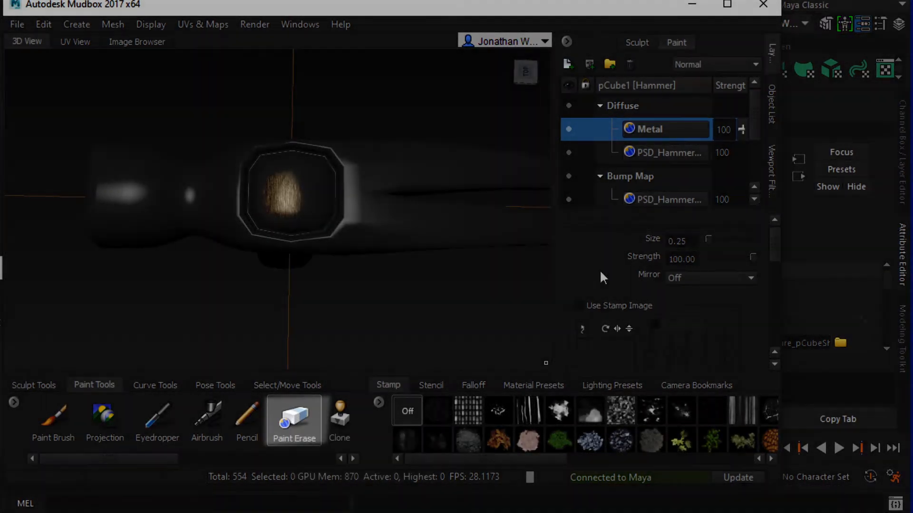
Use the flat falloff for Paint Erase and erase more grey across the handle end inside the octagonal rim.
{"action": "scroll", "coordinate": [595, 300], "scroll_direction": "down", "scroll_amount": 6}
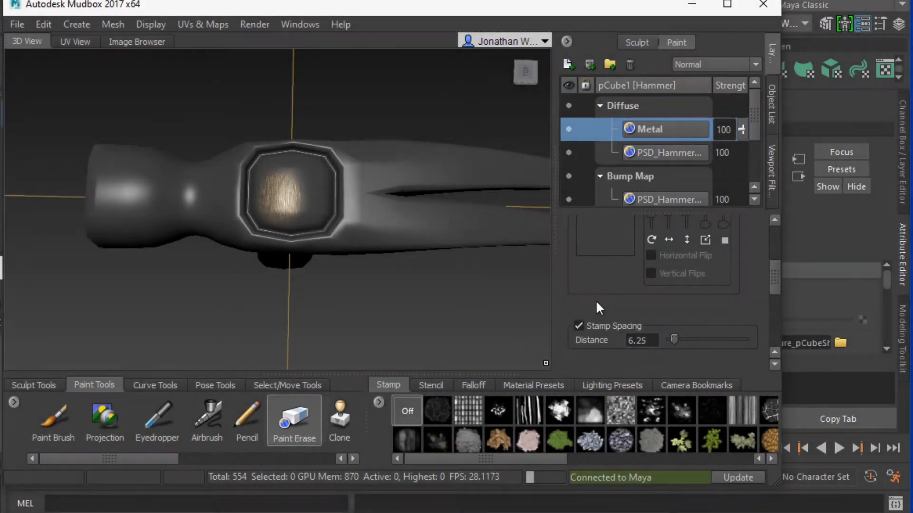
{"action": "scroll", "coordinate": [601, 314], "scroll_direction": "down", "scroll_amount": 3}
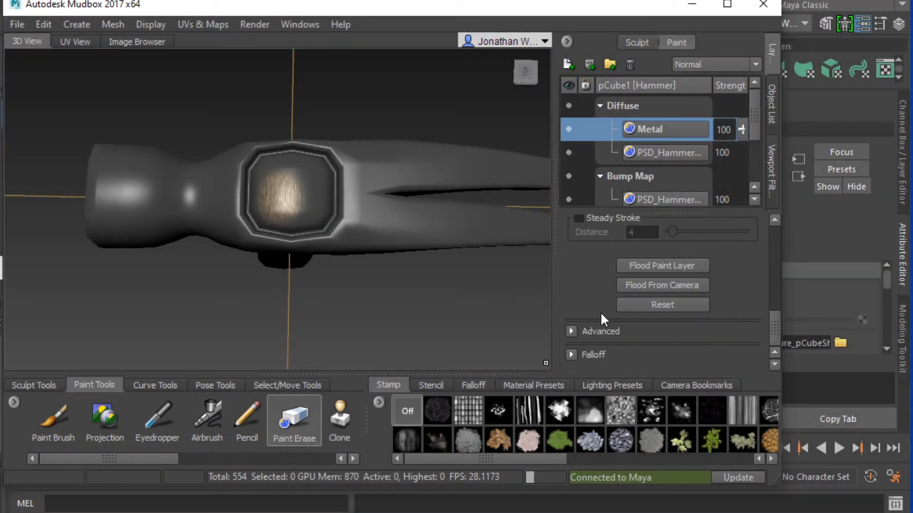
{"action": "scroll", "coordinate": [604, 325], "scroll_direction": "up", "scroll_amount": 5}
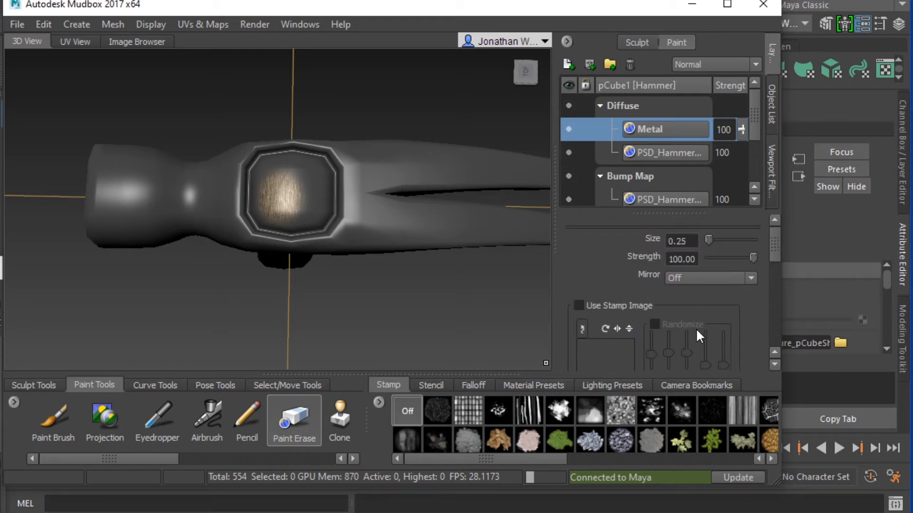
{"action": "left_click", "coordinate": [470, 383]}
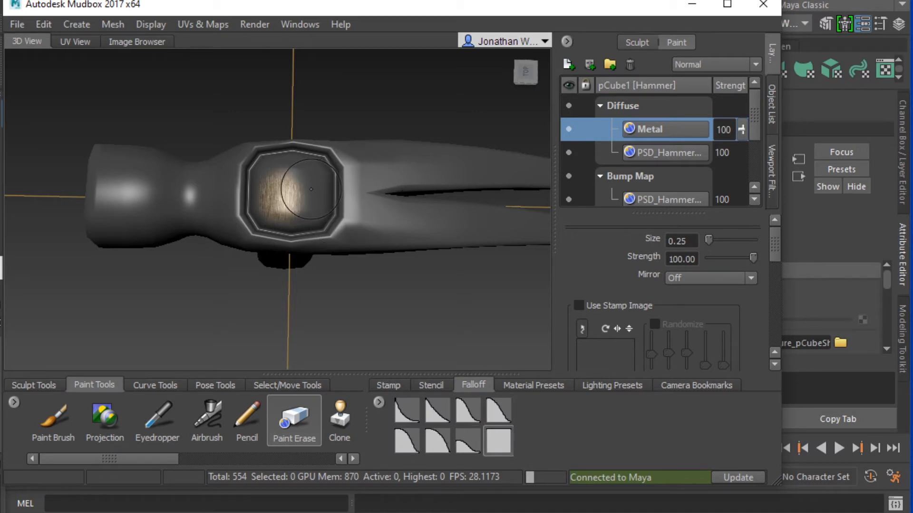
{"action": "mouse_move", "coordinate": [305, 191]}
{"action": "left_mouse_down"}
{"action": "mouse_move", "coordinate": [302, 202]}
{"action": "mouse_move", "coordinate": [306, 183]}
{"action": "left_mouse_up"}
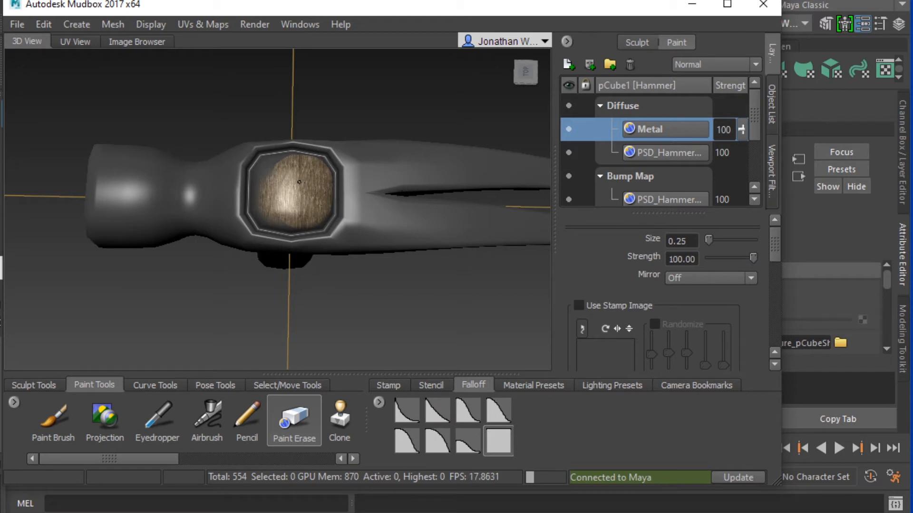
{"action": "left_click_drag", "start_coordinate": [299, 182], "coordinate": [282, 188]}
Try erasing the remaining grey along the handle end's rim with a 0.05 brush, and undo these edge strokes.
{"action": "scroll", "coordinate": [282, 186], "scroll_direction": "up", "scroll_amount": 5}
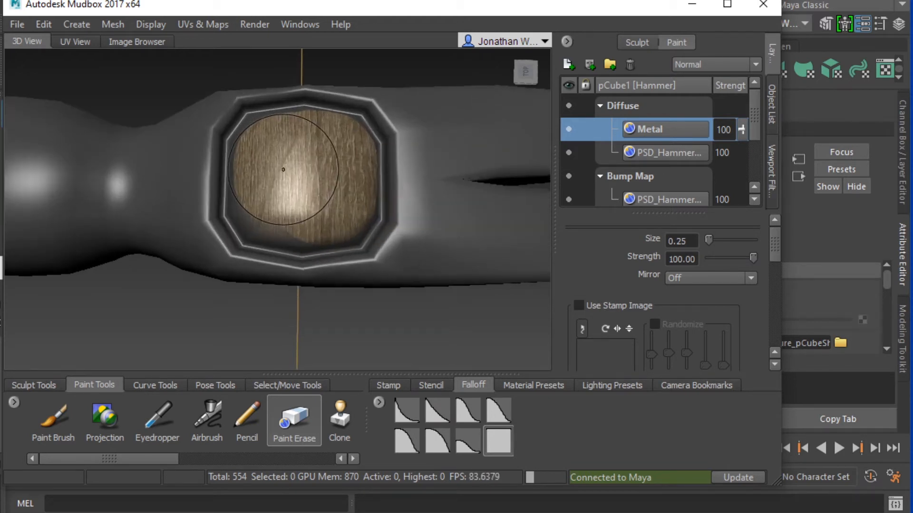
{"action": "scroll", "coordinate": [283, 169], "scroll_direction": "up", "scroll_amount": 1}
{"action": "key", "text": "b"}
{"action": "left_click_drag", "start_coordinate": [279, 187], "coordinate": [234, 187]}
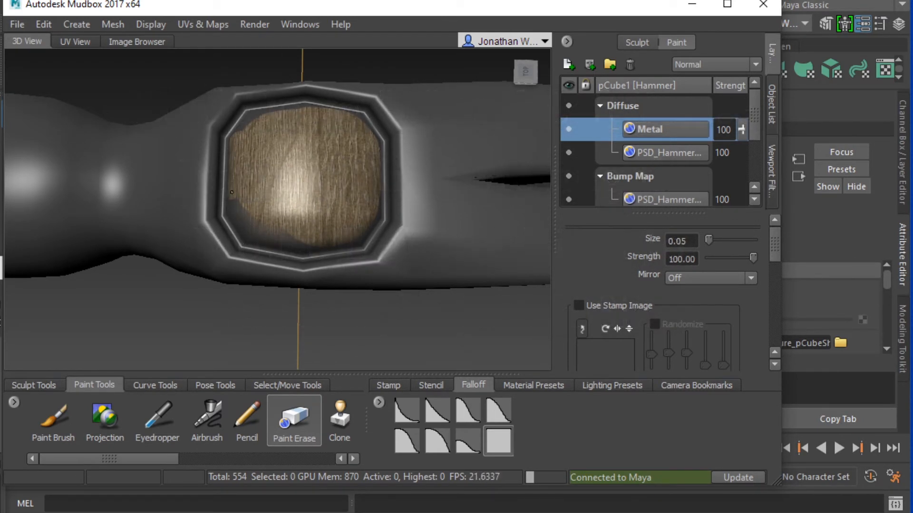
{"action": "left_click_drag", "start_coordinate": [231, 192], "coordinate": [234, 214]}
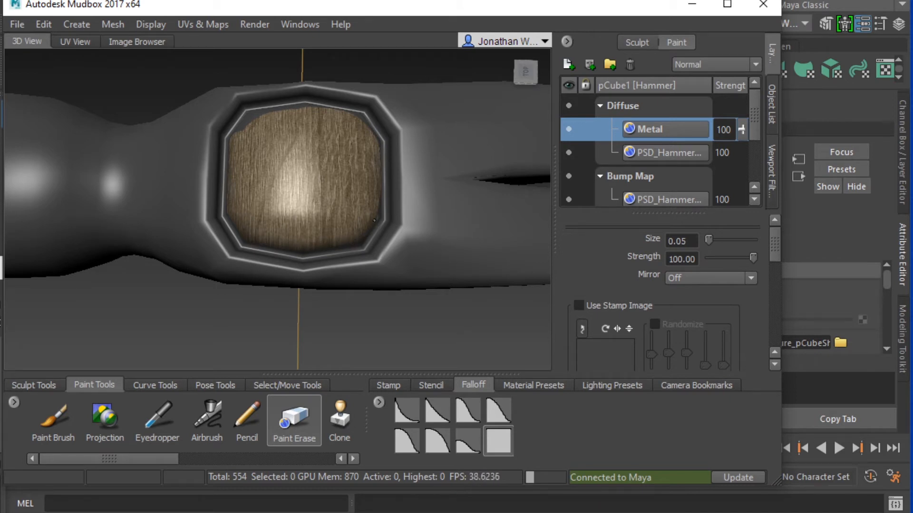
{"action": "left_click_drag", "start_coordinate": [379, 167], "coordinate": [376, 129]}
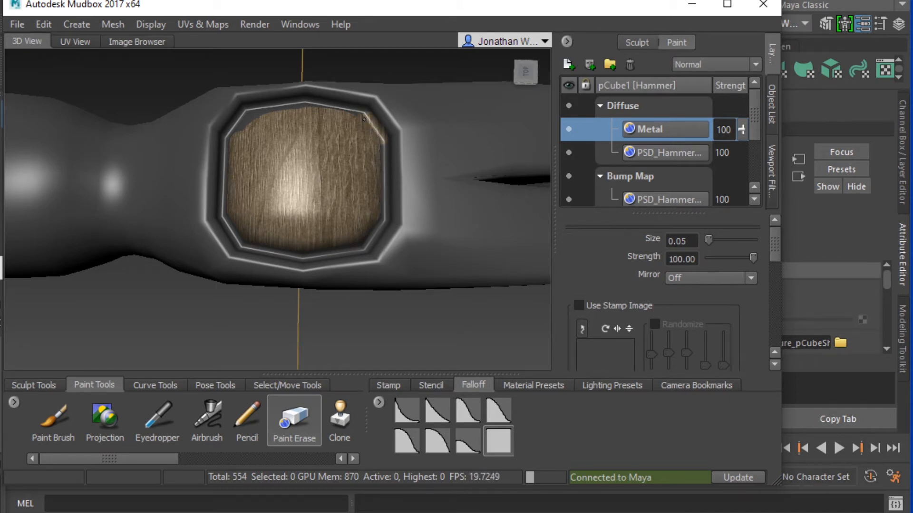
{"action": "key", "text": "ctrl+z"}
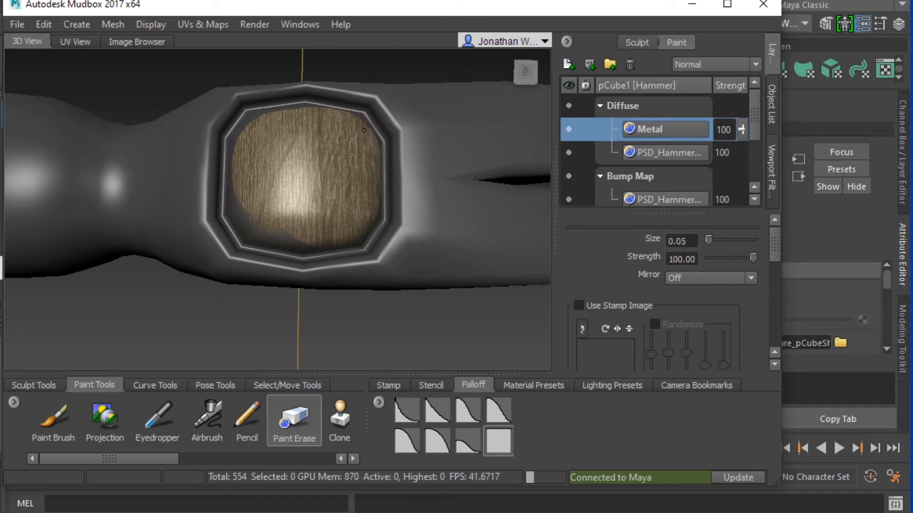
Set the Paint Erase size to 0.18 and inspect the painted head and the handle's neck from several sides.
{"action": "key", "text": "b"}
{"action": "mouse_move", "coordinate": [263, 167]}
{"action": "left_mouse_down"}
{"action": "mouse_move", "coordinate": [333, 168]}
{"action": "mouse_move", "coordinate": [272, 168]}
{"action": "left_mouse_up"}
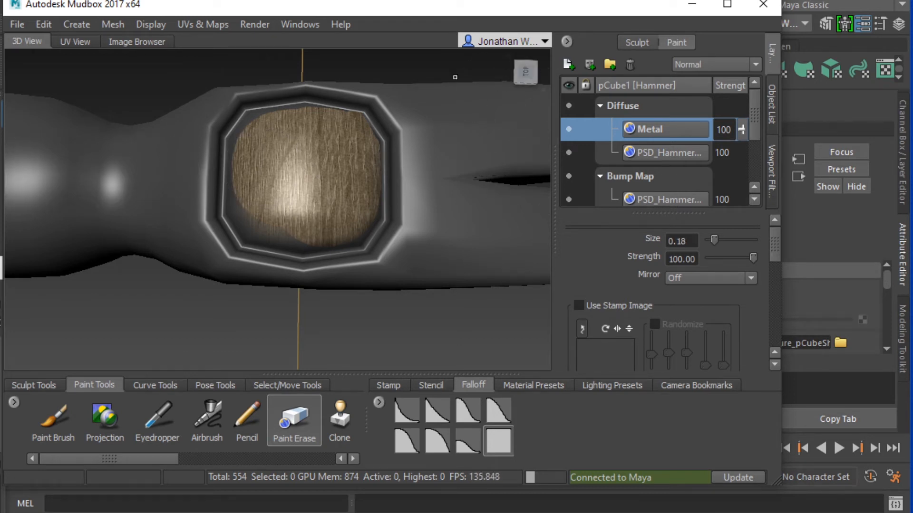
{"action": "mouse_move", "coordinate": [333, 161]}
{"action": "left_mouse_down", "text": "alt"}
{"action": "mouse_move", "coordinate": [266, 218]}
{"action": "mouse_move", "coordinate": [300, 175]}
{"action": "mouse_move", "coordinate": [330, 215]}
{"action": "mouse_move", "coordinate": [328, 291]}
{"action": "mouse_move", "coordinate": [332, 256]}
{"action": "mouse_move", "coordinate": [320, 251]}
{"action": "mouse_move", "coordinate": [371, 253]}
{"action": "mouse_move", "coordinate": [361, 272]}
{"action": "mouse_move", "coordinate": [304, 259]}
{"action": "left_mouse_up", "text": "alt"}
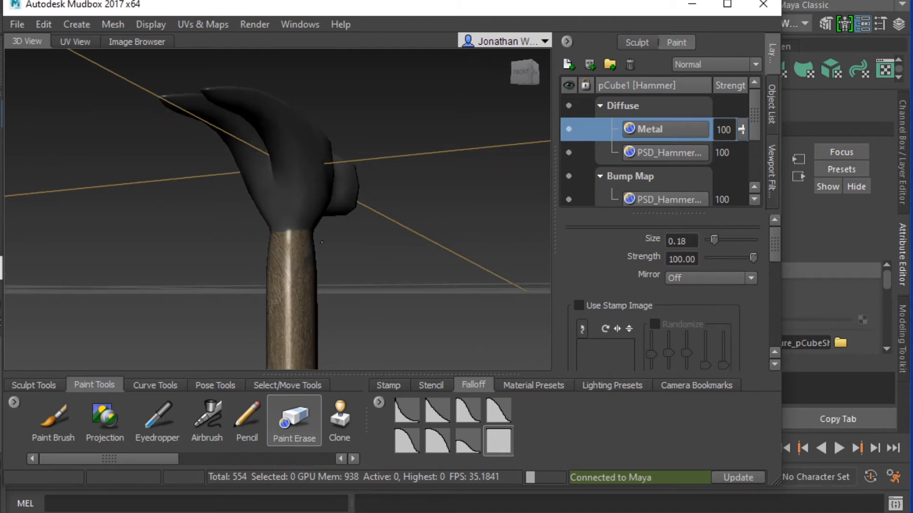
{"action": "left_click_drag", "start_coordinate": [336, 261], "coordinate": [62, 276], "text": "alt"}
{"action": "scroll", "coordinate": [235, 289], "scroll_direction": "up", "scroll_amount": 3}
{"action": "mouse_move", "coordinate": [238, 286]}
{"action": "left_mouse_down", "text": "alt"}
{"action": "mouse_move", "coordinate": [236, 259]}
{"action": "mouse_move", "coordinate": [261, 269]}
{"action": "left_mouse_up", "text": "alt"}
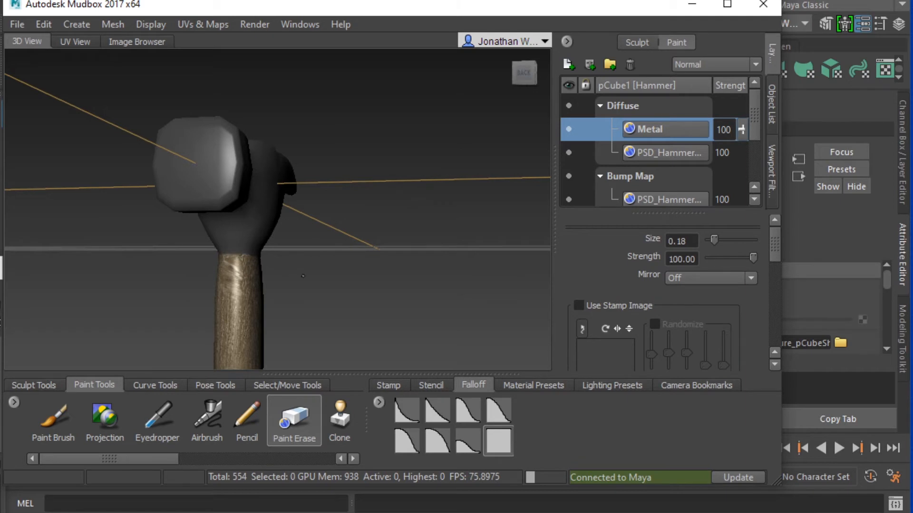
{"action": "left_click_drag", "start_coordinate": [509, 257], "coordinate": [364, 284], "text": "alt"}
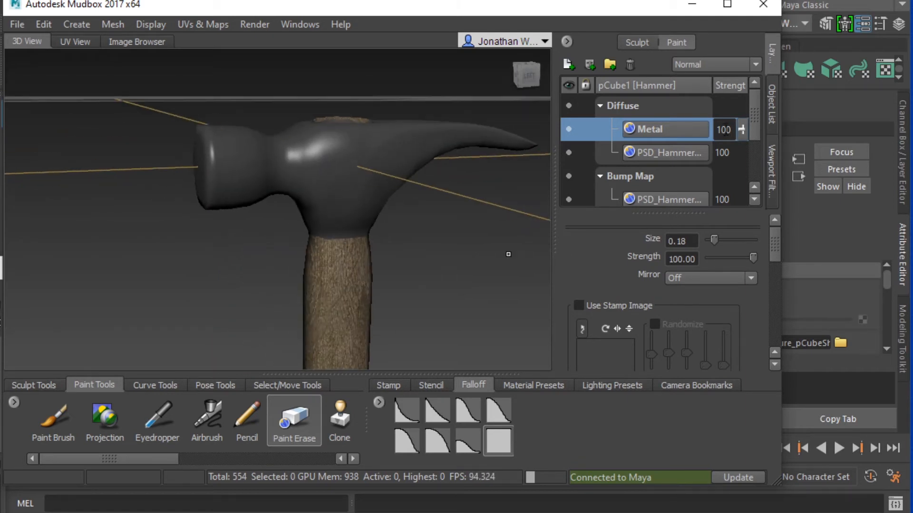
Create a 2048 diffuse paint layer named Rust above the Metal layer.
{"action": "right_click", "coordinate": [641, 127]}
{"action": "left_click", "coordinate": [674, 145]}
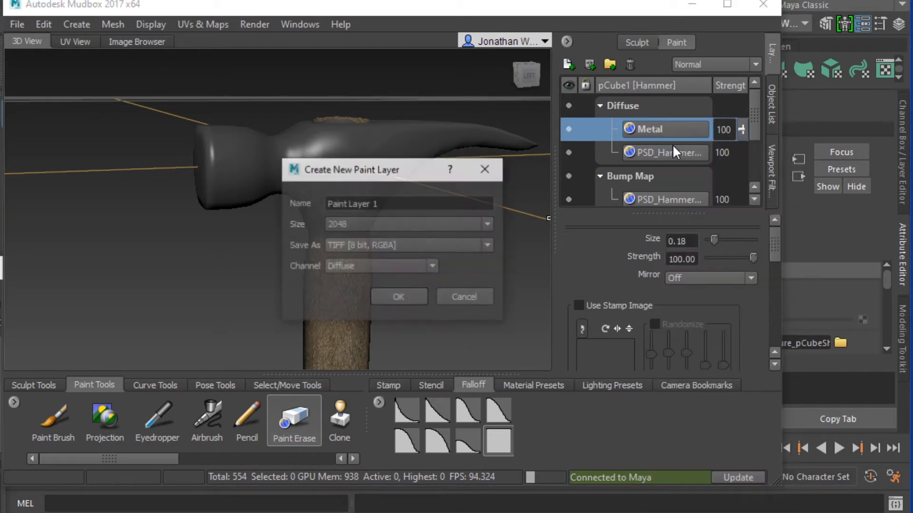
{"action": "triple_click", "coordinate": [424, 202]}
{"action": "type", "text": "Rust"}
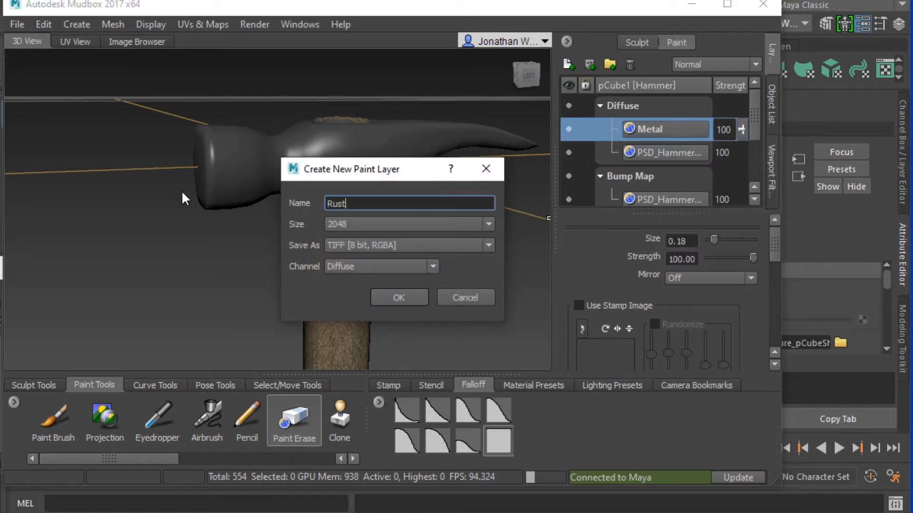
{"action": "key", "text": "Return"}
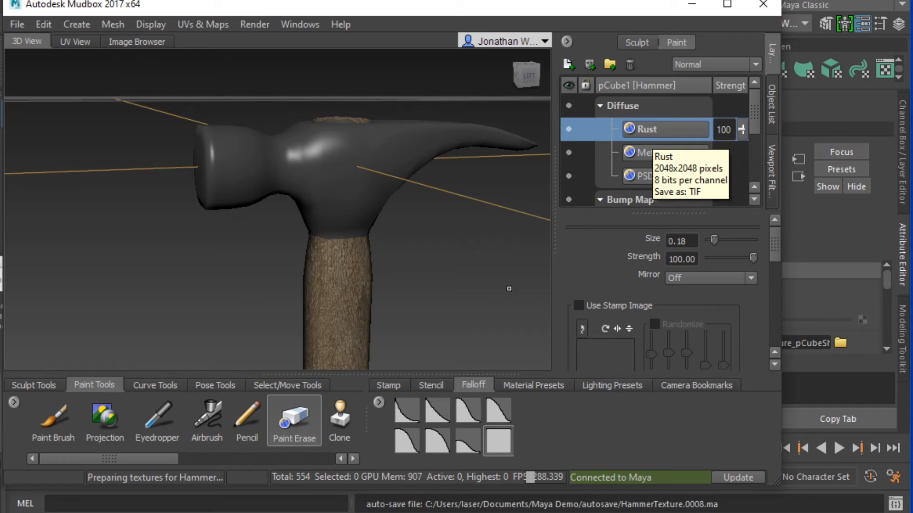
Set up the Paint Brush with the dry brown leaves stamp image and enable stamp randomization.
{"action": "left_click", "coordinate": [395, 383]}
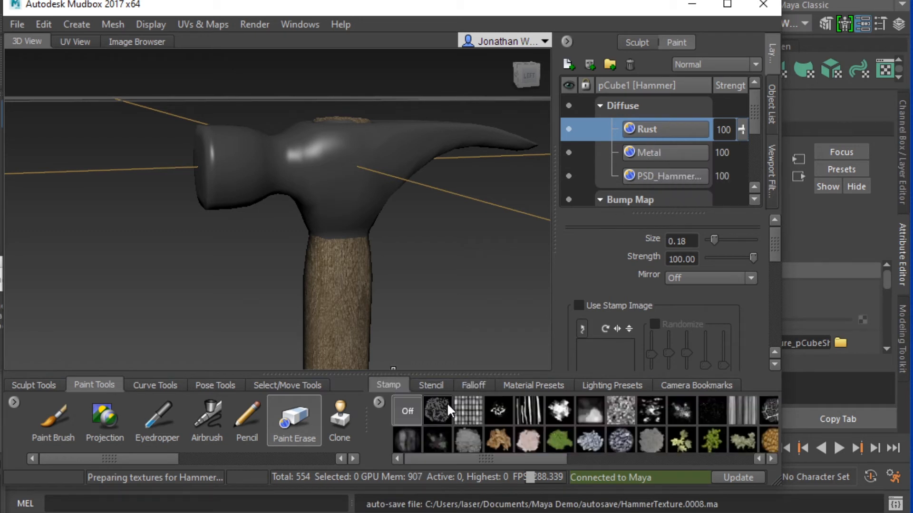
{"action": "left_click", "coordinate": [497, 430]}
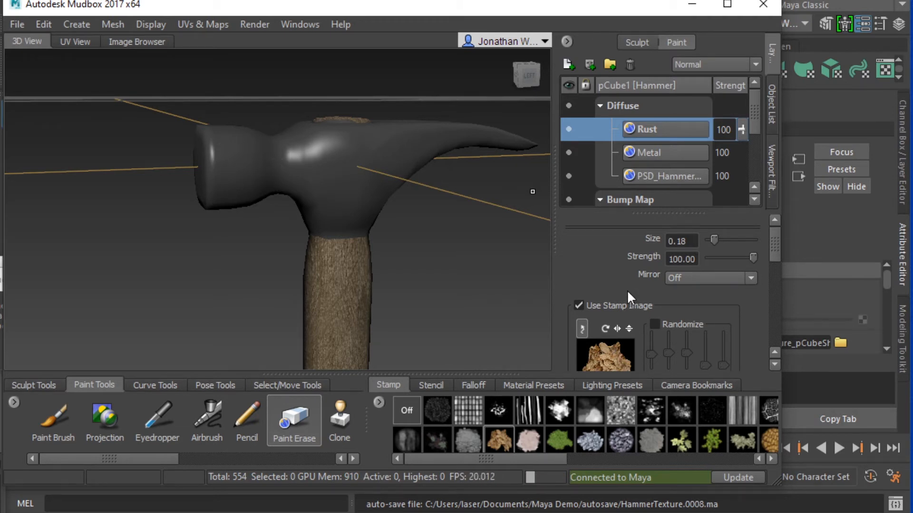
{"action": "scroll", "coordinate": [622, 267], "scroll_direction": "down", "scroll_amount": 3}
{"action": "left_click", "coordinate": [62, 428]}
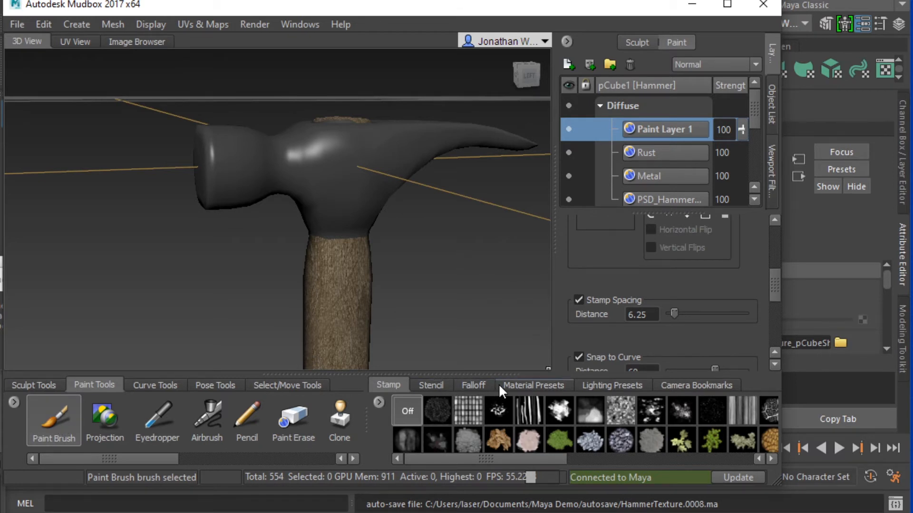
{"action": "left_click", "coordinate": [498, 440]}
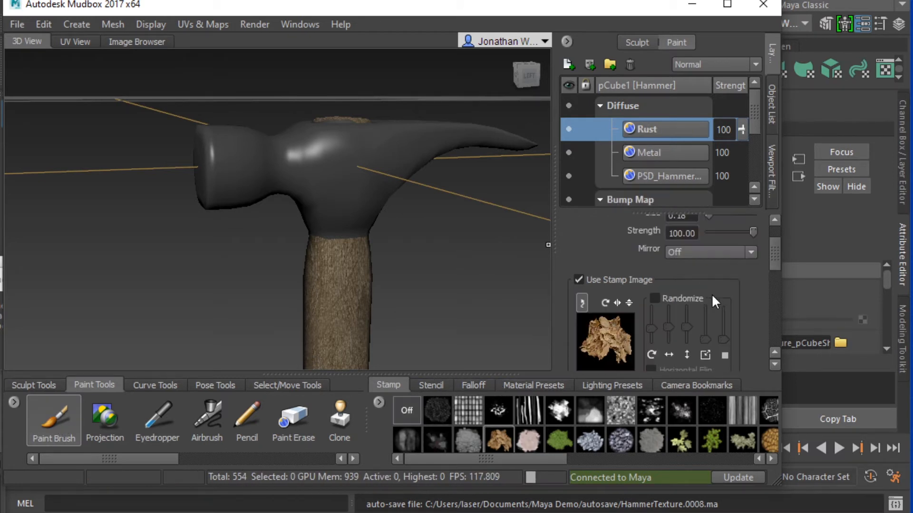
{"action": "left_click", "coordinate": [654, 298]}
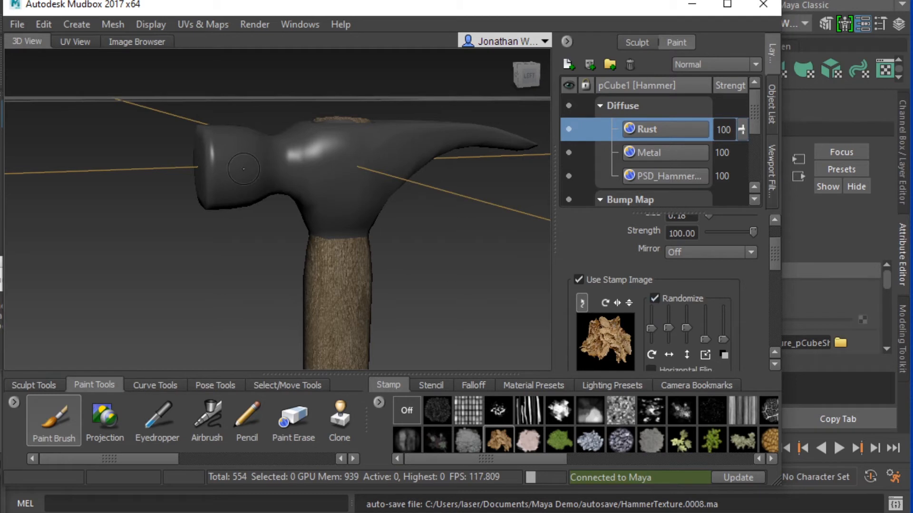
Test a rust stroke on the side of the striking end, undo it, and raise the stamp's randomize amounts.
{"action": "mouse_move", "coordinate": [211, 147]}
{"action": "left_mouse_down"}
{"action": "mouse_move", "coordinate": [220, 175]}
{"action": "mouse_move", "coordinate": [243, 155]}
{"action": "left_mouse_up"}
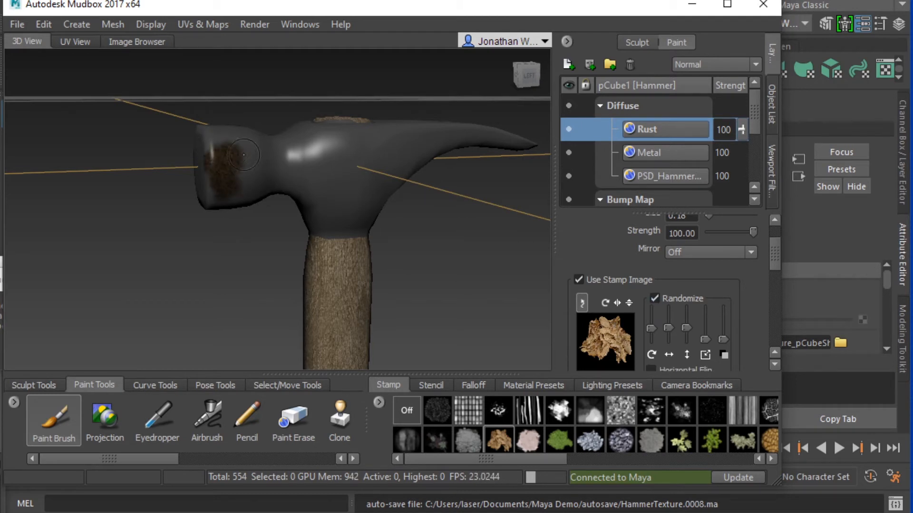
{"action": "key", "text": "ctrl+z"}
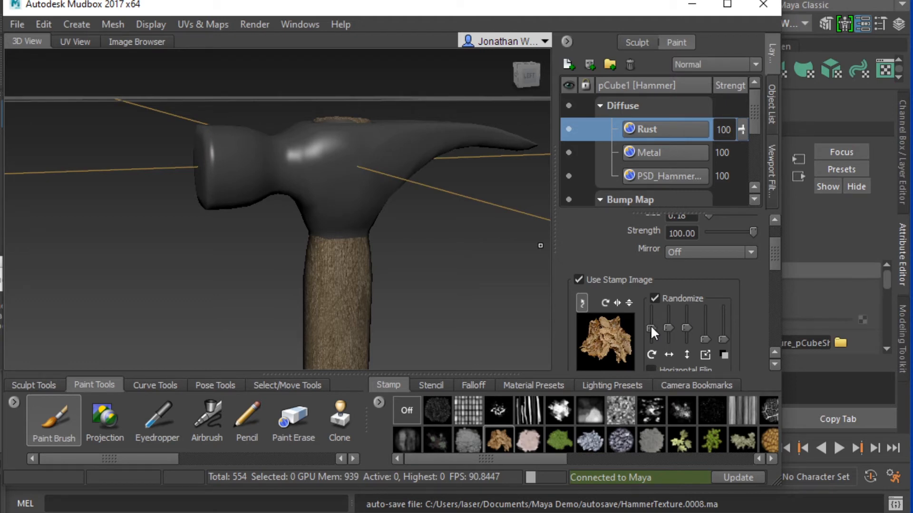
{"action": "left_click_drag", "start_coordinate": [650, 325], "coordinate": [666, 314]}
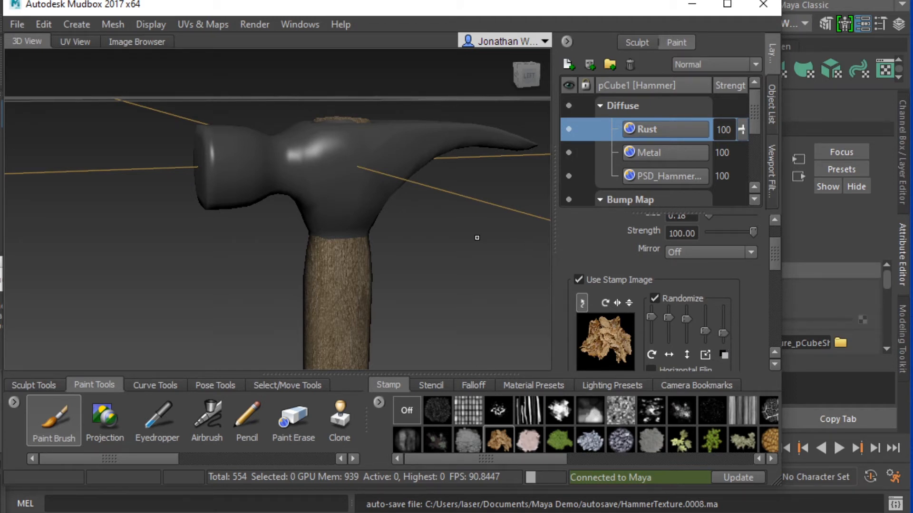
Paint randomized rust patches over the side, top and front edge of the hammer's striking end.
{"action": "mouse_move", "coordinate": [220, 177]}
{"action": "left_mouse_down"}
{"action": "mouse_move", "coordinate": [215, 145]}
{"action": "mouse_move", "coordinate": [285, 197]}
{"action": "left_mouse_up"}
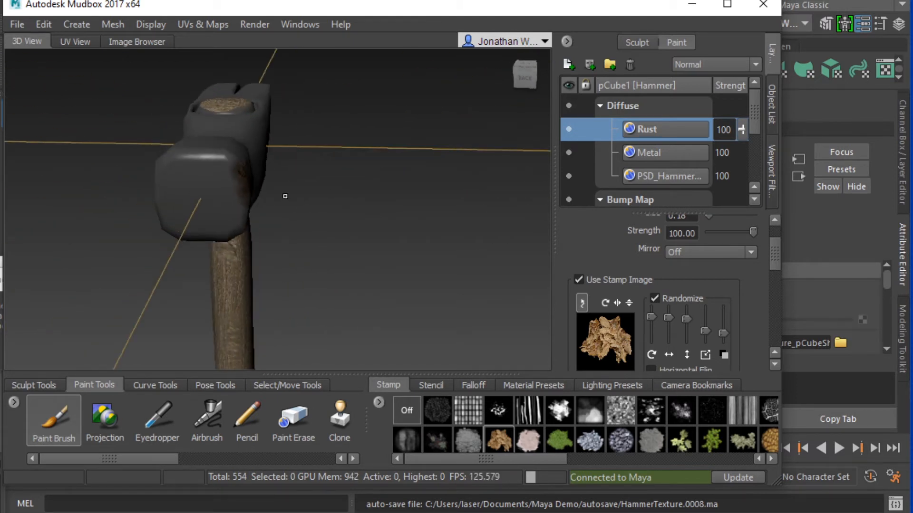
{"action": "mouse_move", "coordinate": [215, 174]}
{"action": "left_mouse_down"}
{"action": "mouse_move", "coordinate": [209, 162]}
{"action": "mouse_move", "coordinate": [188, 159]}
{"action": "mouse_move", "coordinate": [180, 142]}
{"action": "mouse_move", "coordinate": [182, 203]}
{"action": "mouse_move", "coordinate": [215, 148]}
{"action": "mouse_move", "coordinate": [204, 128]}
{"action": "left_mouse_up"}
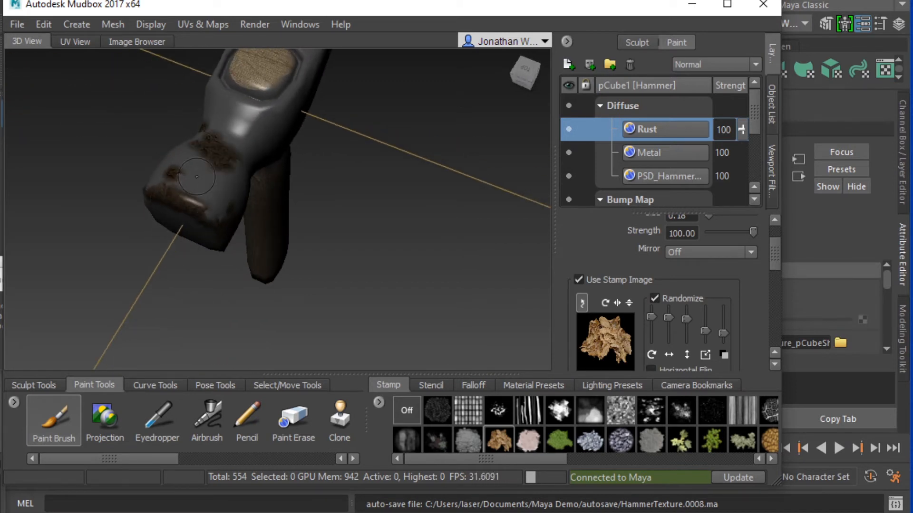
{"action": "mouse_move", "coordinate": [186, 192]}
{"action": "left_mouse_down"}
{"action": "mouse_move", "coordinate": [209, 195]}
{"action": "mouse_move", "coordinate": [190, 163]}
{"action": "mouse_move", "coordinate": [183, 176]}
{"action": "left_mouse_up"}
{"action": "mouse_move", "coordinate": [245, 187]}
{"action": "left_mouse_down", "text": "alt"}
{"action": "mouse_move", "coordinate": [222, 128]}
{"action": "mouse_move", "coordinate": [235, 195]}
{"action": "mouse_move", "coordinate": [254, 161]}
{"action": "mouse_move", "coordinate": [204, 133]}
{"action": "left_mouse_up", "text": "alt"}
Extend the rust from the striking end across the neck and onto the side of the head.
{"action": "mouse_move", "coordinate": [249, 174]}
{"action": "left_mouse_down", "text": "alt"}
{"action": "mouse_move", "coordinate": [237, 202]}
{"action": "mouse_move", "coordinate": [231, 177]}
{"action": "left_mouse_up", "text": "alt"}
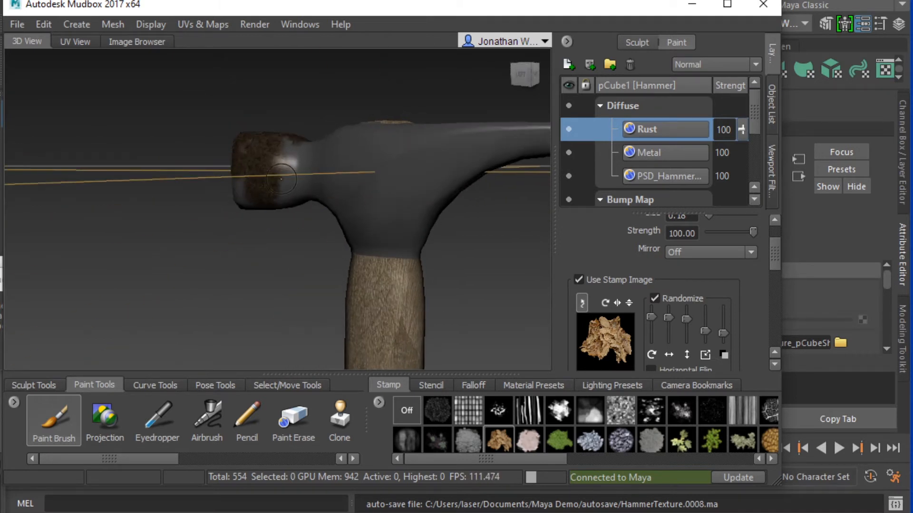
{"action": "mouse_move", "coordinate": [292, 176]}
{"action": "left_mouse_down"}
{"action": "mouse_move", "coordinate": [298, 166]}
{"action": "mouse_move", "coordinate": [289, 172]}
{"action": "mouse_move", "coordinate": [323, 189]}
{"action": "mouse_move", "coordinate": [375, 185]}
{"action": "left_mouse_up"}
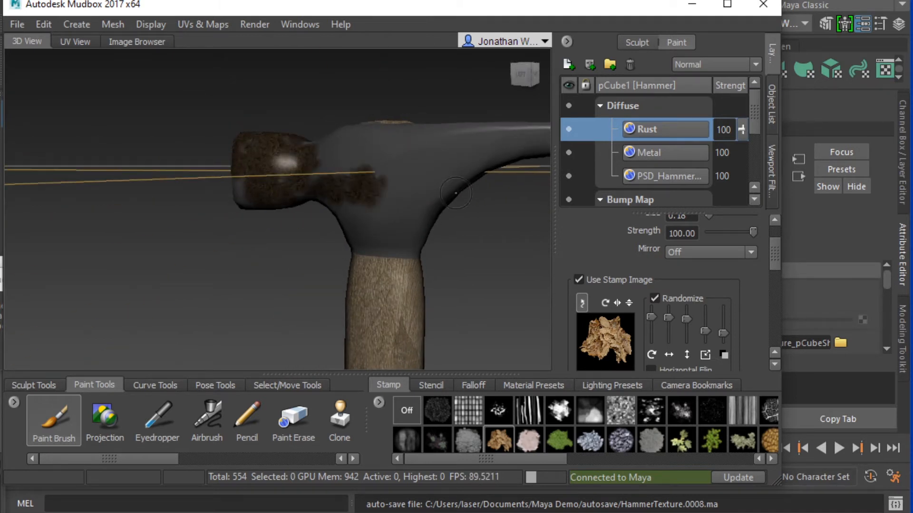
{"action": "left_click_drag", "start_coordinate": [432, 221], "coordinate": [317, 189], "text": "alt"}
{"action": "mouse_move", "coordinate": [309, 158]}
{"action": "left_mouse_down"}
{"action": "mouse_move", "coordinate": [301, 119]}
{"action": "mouse_move", "coordinate": [432, 276]}
{"action": "mouse_move", "coordinate": [468, 229]}
{"action": "mouse_move", "coordinate": [404, 219]}
{"action": "left_mouse_up"}
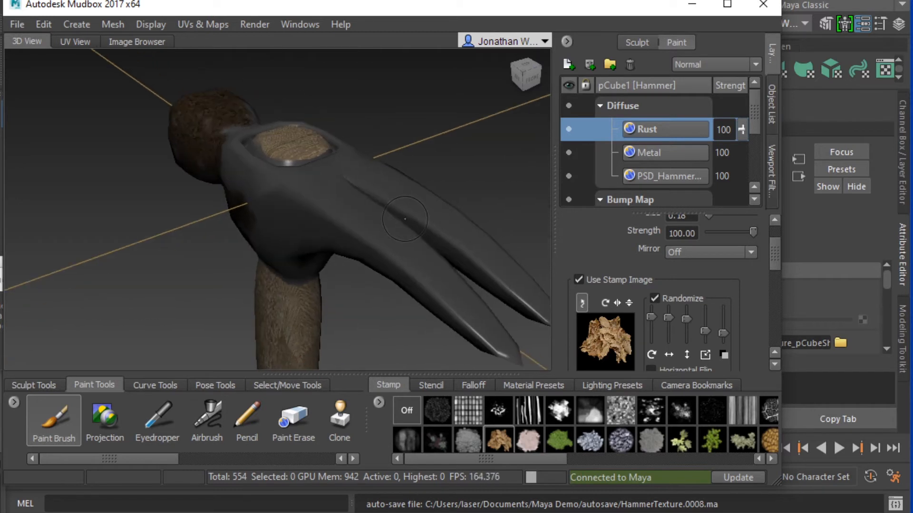
Paint rust across the base of the claws and around the octagonal rim of the handle end.
{"action": "mouse_move", "coordinate": [346, 189]}
{"action": "left_mouse_down"}
{"action": "mouse_move", "coordinate": [352, 177]}
{"action": "mouse_move", "coordinate": [378, 185]}
{"action": "mouse_move", "coordinate": [297, 174]}
{"action": "mouse_move", "coordinate": [363, 167]}
{"action": "mouse_move", "coordinate": [308, 186]}
{"action": "left_mouse_up"}
{"action": "mouse_move", "coordinate": [332, 218]}
{"action": "left_mouse_down", "text": "alt"}
{"action": "mouse_move", "coordinate": [338, 181]}
{"action": "mouse_move", "coordinate": [365, 166]}
{"action": "mouse_move", "coordinate": [351, 164]}
{"action": "mouse_move", "coordinate": [342, 190]}
{"action": "mouse_move", "coordinate": [308, 191]}
{"action": "mouse_move", "coordinate": [293, 186]}
{"action": "mouse_move", "coordinate": [316, 159]}
{"action": "mouse_move", "coordinate": [311, 170]}
{"action": "mouse_move", "coordinate": [311, 132]}
{"action": "mouse_move", "coordinate": [234, 153]}
{"action": "mouse_move", "coordinate": [220, 122]}
{"action": "mouse_move", "coordinate": [261, 158]}
{"action": "mouse_move", "coordinate": [266, 127]}
{"action": "mouse_move", "coordinate": [201, 116]}
{"action": "mouse_move", "coordinate": [273, 158]}
{"action": "left_mouse_up", "text": "alt"}
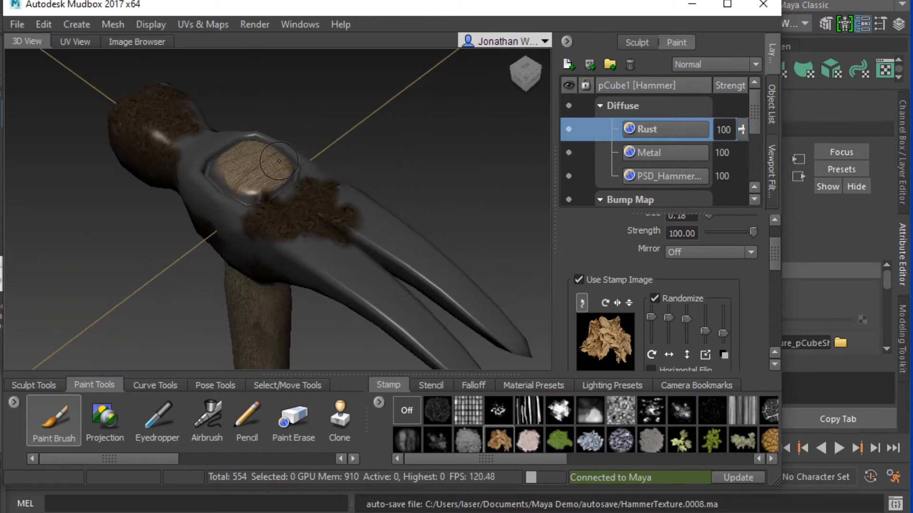
{"action": "mouse_move", "coordinate": [263, 203]}
{"action": "left_mouse_down"}
{"action": "mouse_move", "coordinate": [237, 210]}
{"action": "mouse_move", "coordinate": [209, 164]}
{"action": "mouse_move", "coordinate": [240, 136]}
{"action": "mouse_move", "coordinate": [267, 144]}
{"action": "mouse_move", "coordinate": [306, 177]}
{"action": "mouse_move", "coordinate": [287, 205]}
{"action": "mouse_move", "coordinate": [245, 191]}
{"action": "mouse_move", "coordinate": [212, 192]}
{"action": "mouse_move", "coordinate": [193, 157]}
{"action": "left_mouse_up"}
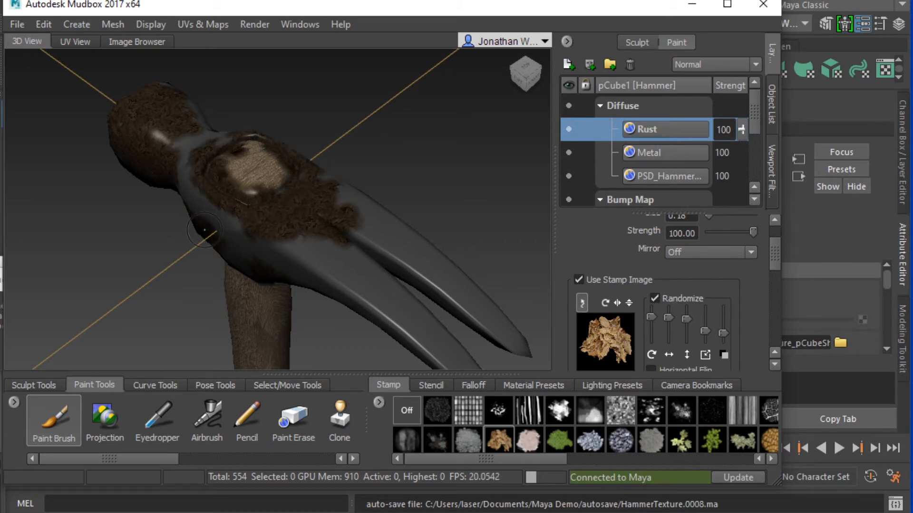
Paint rust around the neck behind the striking end and on the underside of the head near the claws.
{"action": "mouse_move", "coordinate": [187, 225]}
{"action": "left_mouse_down", "text": "alt"}
{"action": "mouse_move", "coordinate": [225, 147]}
{"action": "mouse_move", "coordinate": [196, 126]}
{"action": "mouse_move", "coordinate": [212, 229]}
{"action": "left_mouse_up", "text": "alt"}
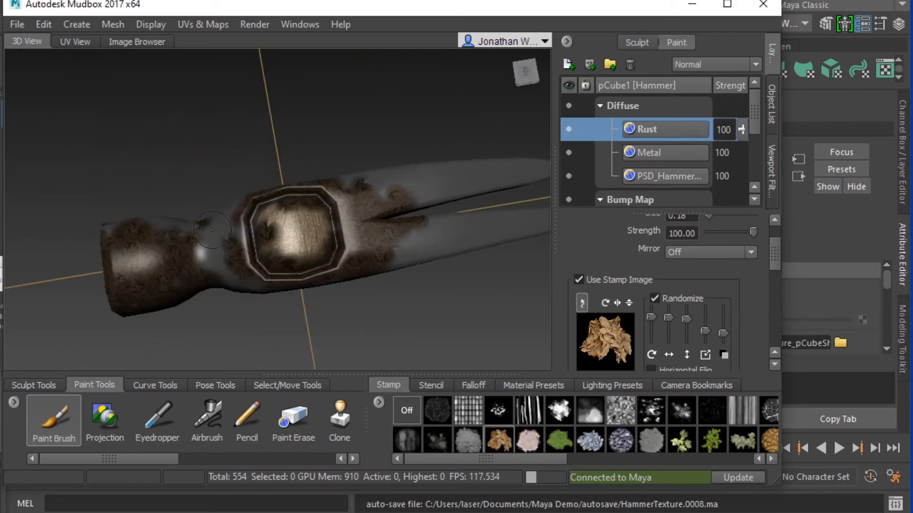
{"action": "mouse_move", "coordinate": [220, 285]}
{"action": "left_mouse_down"}
{"action": "mouse_move", "coordinate": [209, 240]}
{"action": "mouse_move", "coordinate": [217, 221]}
{"action": "left_mouse_up"}
{"action": "mouse_move", "coordinate": [157, 251]}
{"action": "left_mouse_down", "text": "alt"}
{"action": "mouse_move", "coordinate": [334, 222]}
{"action": "mouse_move", "coordinate": [346, 154]}
{"action": "mouse_move", "coordinate": [331, 187]}
{"action": "mouse_move", "coordinate": [324, 138]}
{"action": "mouse_move", "coordinate": [365, 163]}
{"action": "mouse_move", "coordinate": [391, 138]}
{"action": "left_mouse_up", "text": "alt"}
{"action": "mouse_move", "coordinate": [354, 252]}
{"action": "left_mouse_down", "text": "alt"}
{"action": "mouse_move", "coordinate": [332, 148]}
{"action": "mouse_move", "coordinate": [350, 245]}
{"action": "mouse_move", "coordinate": [315, 220]}
{"action": "left_mouse_up", "text": "alt"}
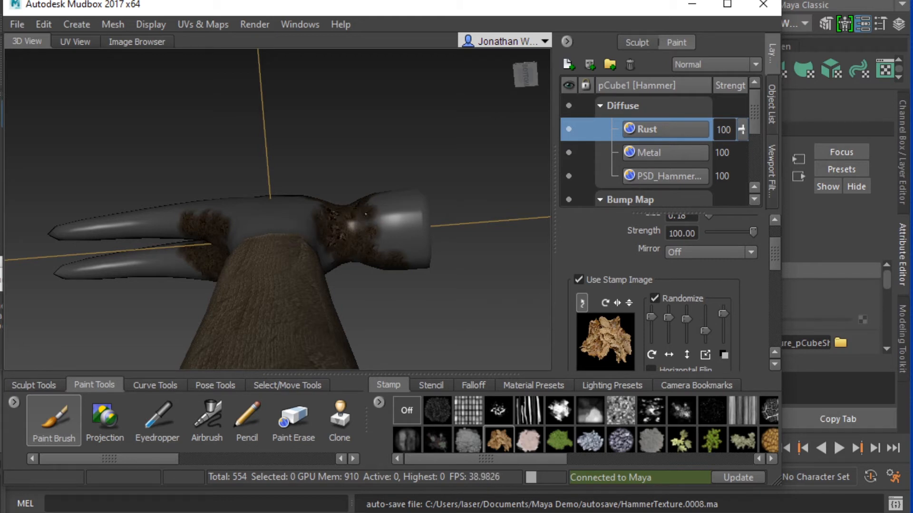
Paint rust over the opposite side of the head and along the collar where it meets the handle.
{"action": "mouse_move", "coordinate": [371, 214]}
{"action": "left_mouse_down", "text": "alt"}
{"action": "mouse_move", "coordinate": [377, 290]}
{"action": "mouse_move", "coordinate": [317, 190]}
{"action": "mouse_move", "coordinate": [320, 214]}
{"action": "mouse_move", "coordinate": [423, 212]}
{"action": "left_mouse_up", "text": "alt"}
{"action": "mouse_move", "coordinate": [285, 216]}
{"action": "left_mouse_down"}
{"action": "mouse_move", "coordinate": [215, 209]}
{"action": "mouse_move", "coordinate": [239, 239]}
{"action": "mouse_move", "coordinate": [398, 249]}
{"action": "left_mouse_up"}
{"action": "left_click_drag", "start_coordinate": [304, 219], "coordinate": [315, 192]}
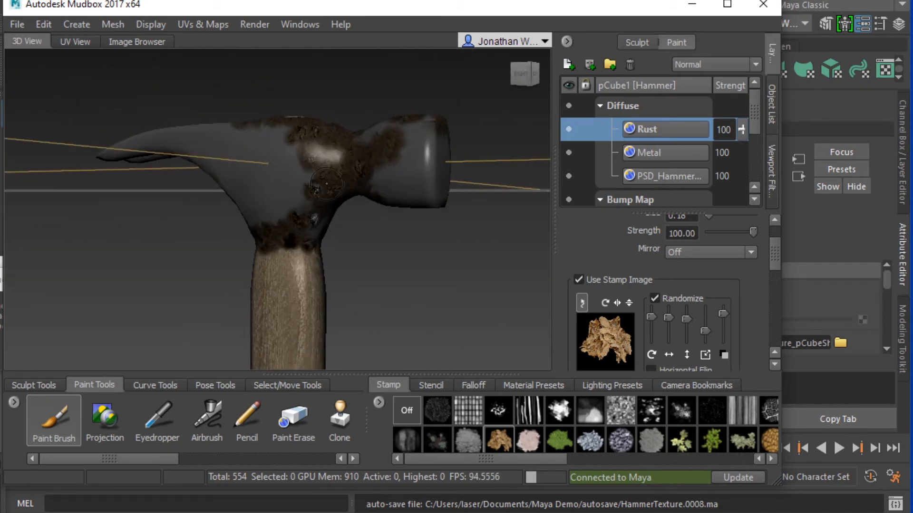
{"action": "right_click_drag", "start_coordinate": [402, 209], "coordinate": [360, 214], "text": "alt"}
{"action": "left_click_drag", "start_coordinate": [360, 214], "coordinate": [547, 226], "text": "alt"}
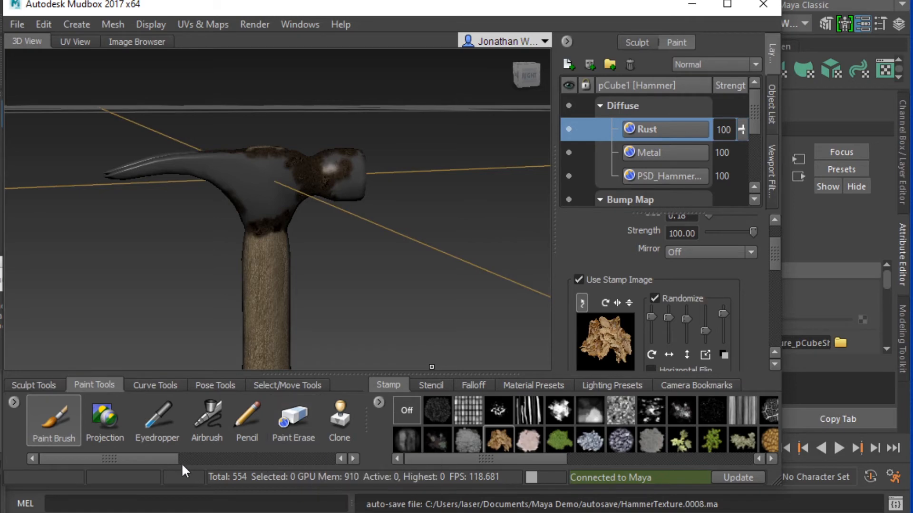
Choose the Dry Brush and sample its color from the dark grey metal of the claw.
{"action": "left_click_drag", "start_coordinate": [161, 454], "coordinate": [241, 455]}
{"action": "left_click", "coordinate": [196, 417]}
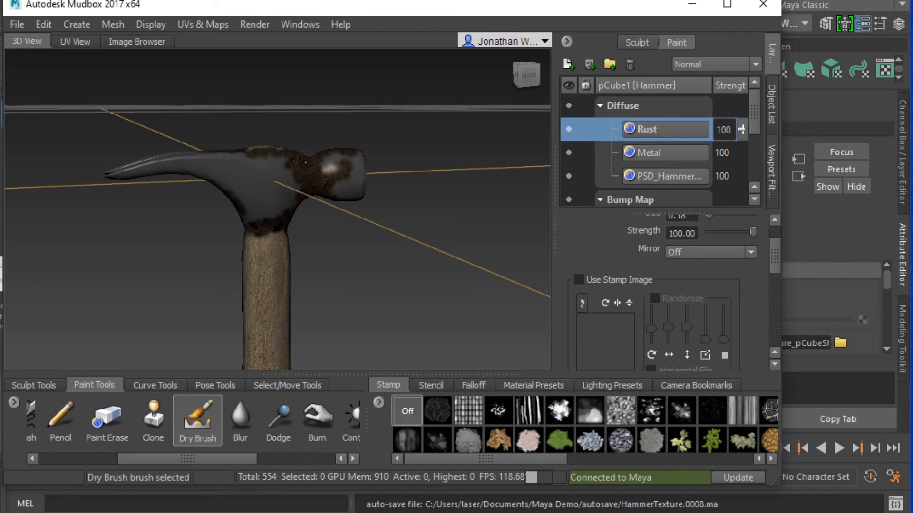
{"action": "scroll", "coordinate": [672, 256], "scroll_direction": "up", "scroll_amount": 2}
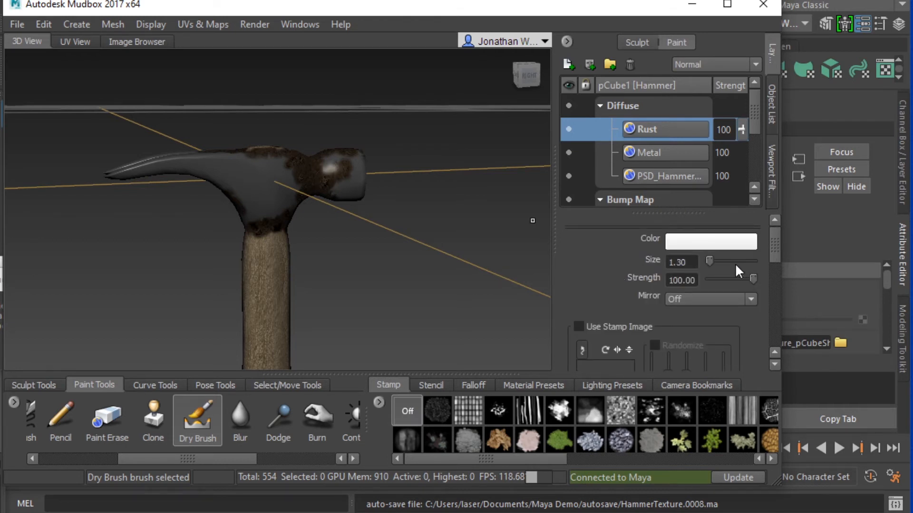
{"action": "left_click", "coordinate": [714, 243]}
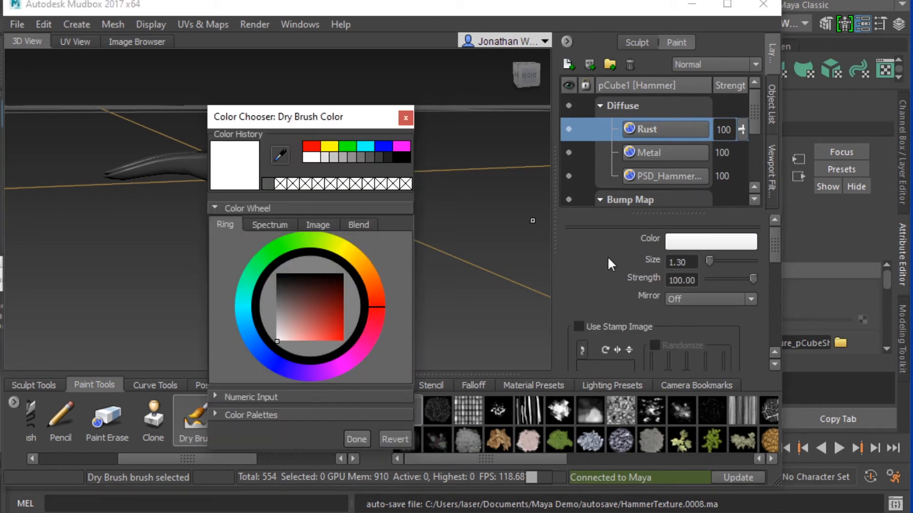
{"action": "left_click", "coordinate": [280, 155]}
{"action": "left_click", "coordinate": [199, 164]}
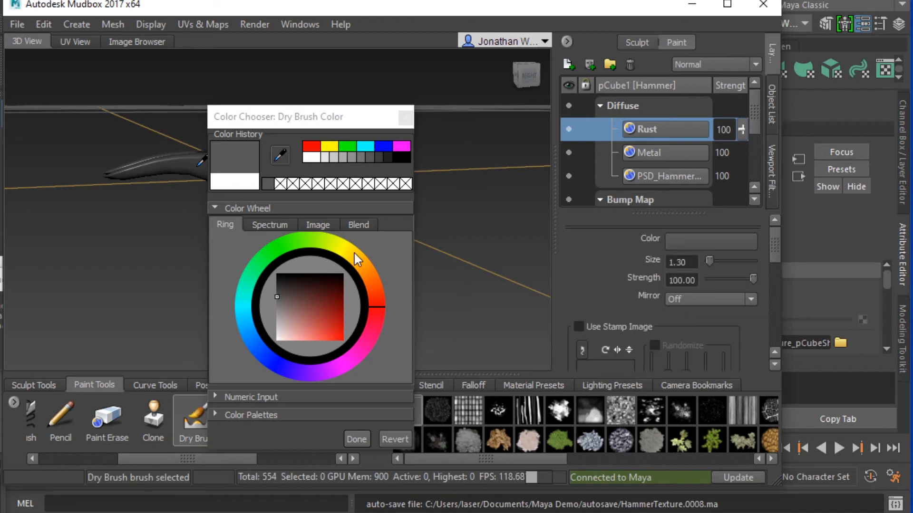
{"action": "left_click", "coordinate": [356, 439]}
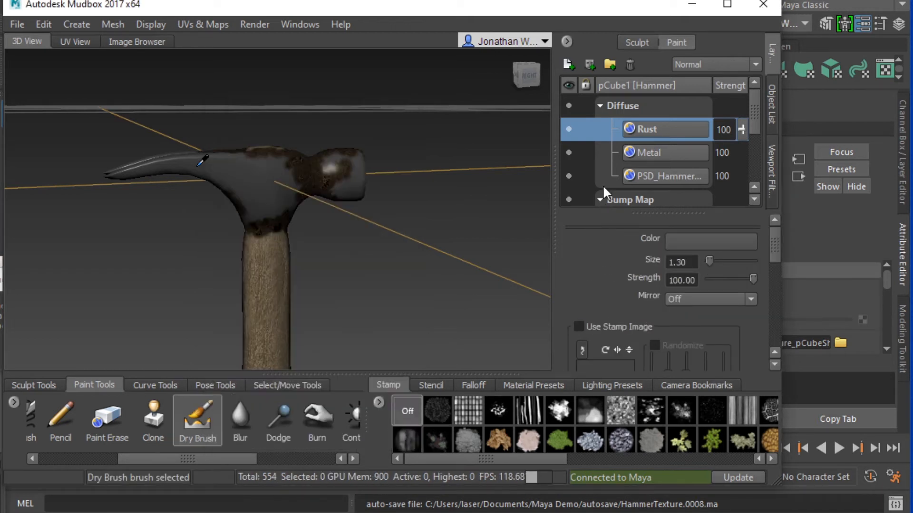
Dry-brush the sampled grey over the rust from several sides of the head with a 1.30 brush.
{"action": "mouse_move", "coordinate": [297, 184]}
{"action": "left_mouse_down"}
{"action": "mouse_move", "coordinate": [323, 168]}
{"action": "mouse_move", "coordinate": [232, 185]}
{"action": "mouse_move", "coordinate": [270, 171]}
{"action": "mouse_move", "coordinate": [271, 150]}
{"action": "mouse_move", "coordinate": [334, 129]}
{"action": "left_mouse_up"}
{"action": "mouse_move", "coordinate": [266, 228]}
{"action": "left_mouse_down", "text": "alt"}
{"action": "mouse_move", "coordinate": [380, 157]}
{"action": "mouse_move", "coordinate": [207, 150]}
{"action": "left_mouse_up", "text": "alt"}
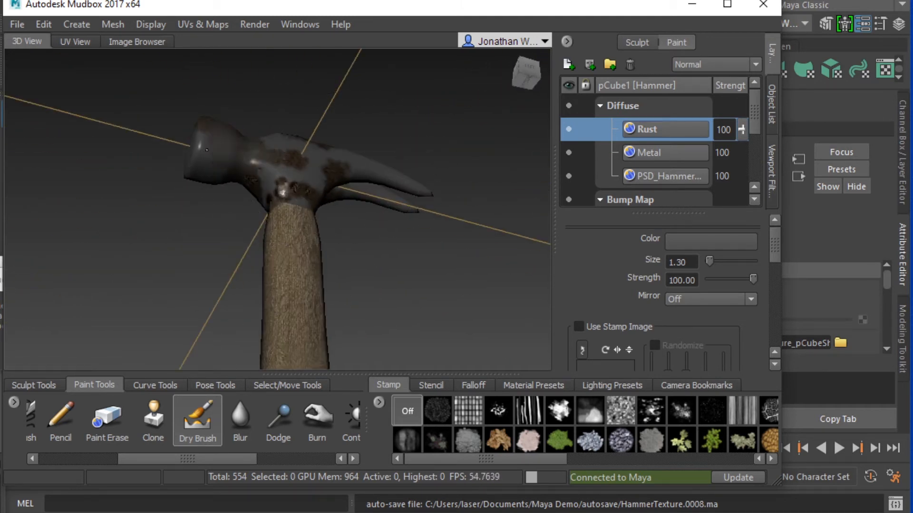
{"action": "left_click_drag", "start_coordinate": [255, 197], "coordinate": [384, 189]}
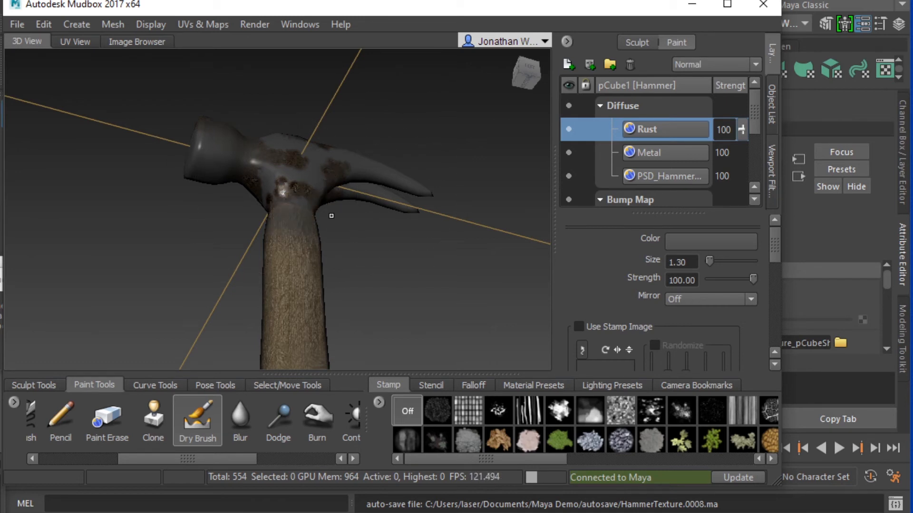
{"action": "left_click_drag", "start_coordinate": [286, 191], "coordinate": [355, 156]}
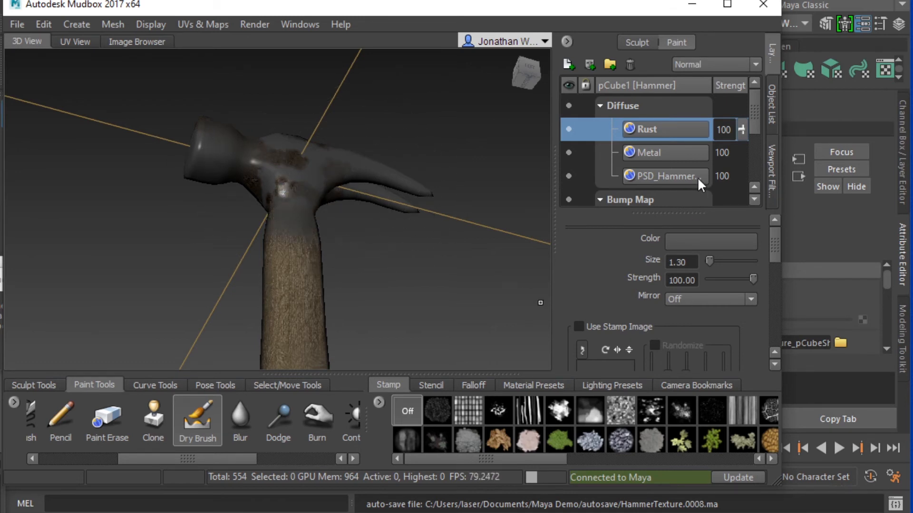
{"action": "mouse_move", "coordinate": [391, 230]}
{"action": "left_mouse_down", "text": "alt"}
{"action": "mouse_move", "coordinate": [305, 279]}
{"action": "mouse_move", "coordinate": [283, 205]}
{"action": "mouse_move", "coordinate": [327, 243]}
{"action": "mouse_move", "coordinate": [385, 272]}
{"action": "mouse_move", "coordinate": [316, 236]}
{"action": "mouse_move", "coordinate": [282, 230]}
{"action": "mouse_move", "coordinate": [291, 250]}
{"action": "mouse_move", "coordinate": [271, 247]}
{"action": "left_mouse_up", "text": "alt"}
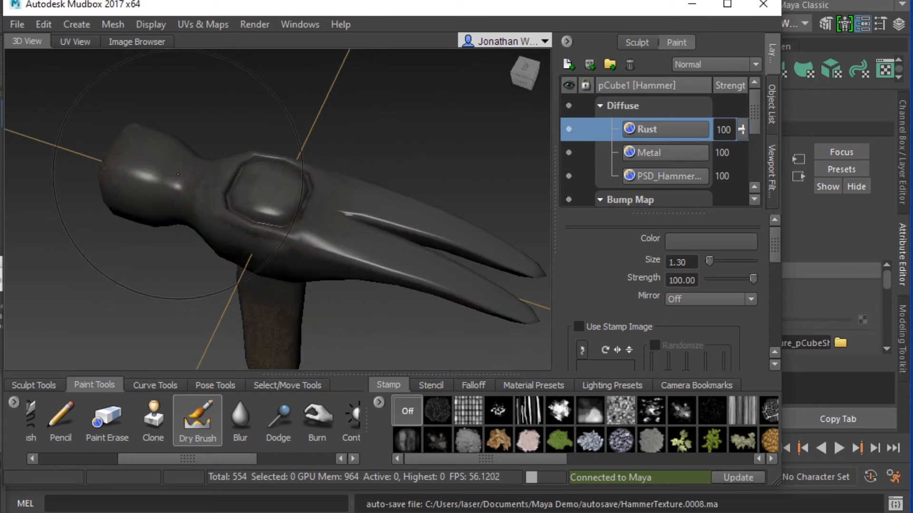
{"action": "left_click_drag", "start_coordinate": [176, 211], "coordinate": [518, 223], "text": "alt"}
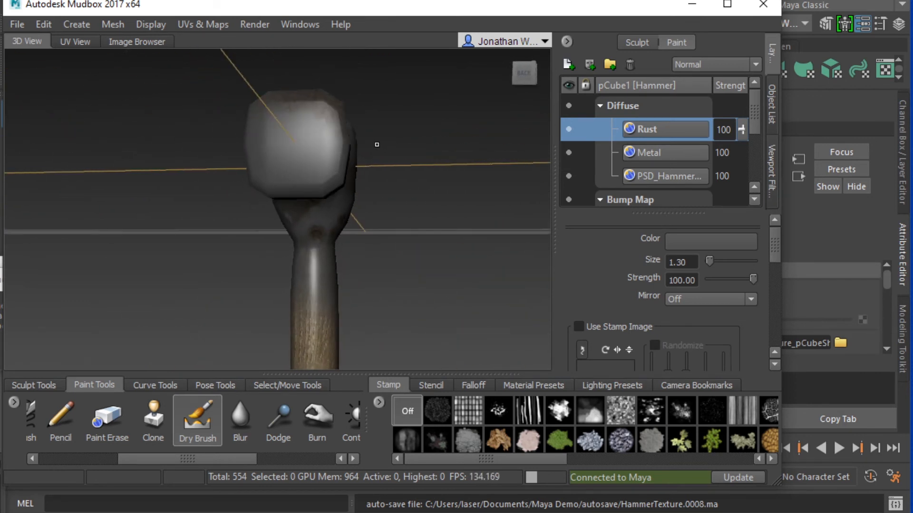
{"action": "left_click_drag", "start_coordinate": [278, 184], "coordinate": [542, 237], "text": "alt"}
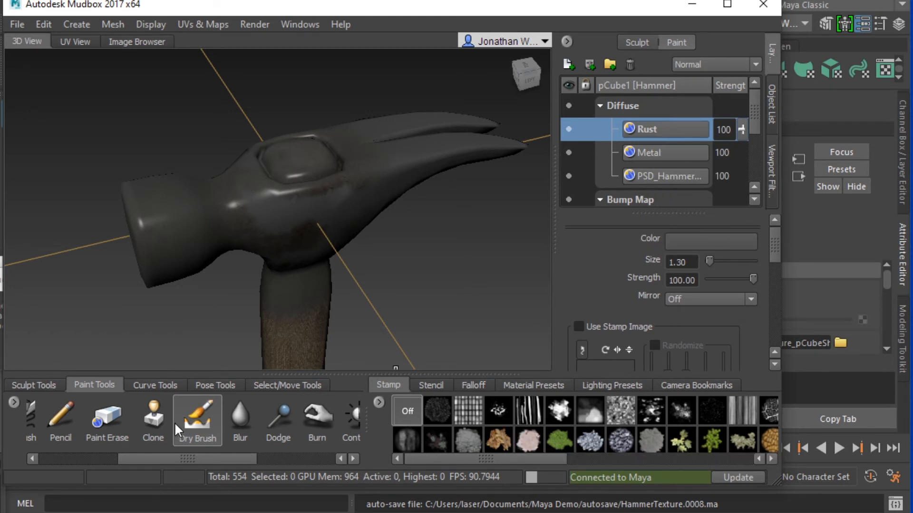
Choose Paint Erase and erase the grey on the Rust layer from the middle of the handle end showing through the head's top opening.
{"action": "left_click", "coordinate": [113, 419]}
{"action": "mouse_move", "coordinate": [247, 157]}
{"action": "left_mouse_down", "text": "alt"}
{"action": "mouse_move", "coordinate": [249, 252]}
{"action": "mouse_move", "coordinate": [251, 217]}
{"action": "left_mouse_up", "text": "alt"}
{"action": "left_click_drag", "start_coordinate": [320, 240], "coordinate": [247, 244]}
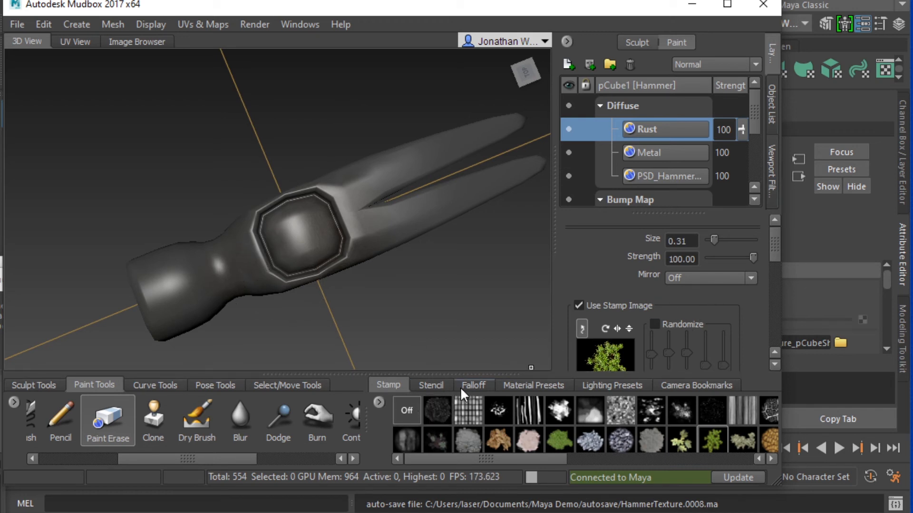
{"action": "left_click", "coordinate": [473, 383]}
{"action": "scroll", "coordinate": [295, 247], "scroll_direction": "up", "scroll_amount": 8}
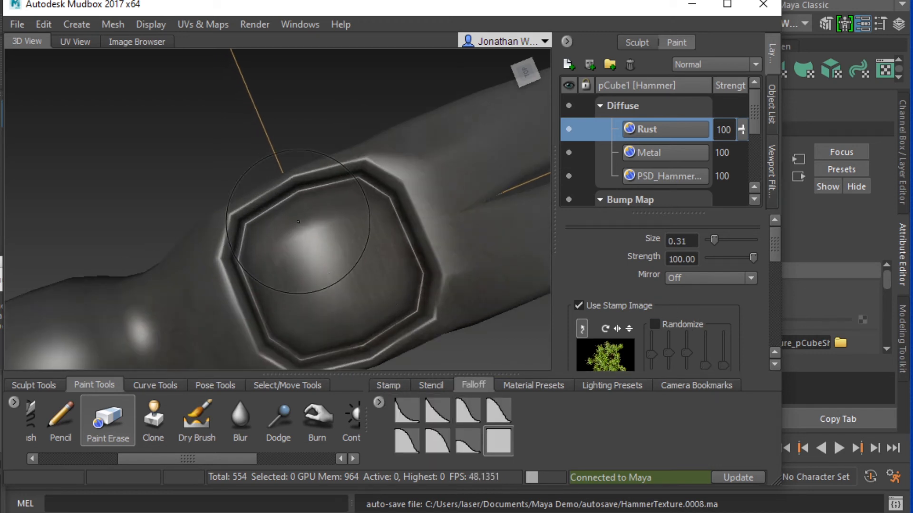
{"action": "scroll", "coordinate": [371, 308], "scroll_direction": "down", "scroll_amount": 1}
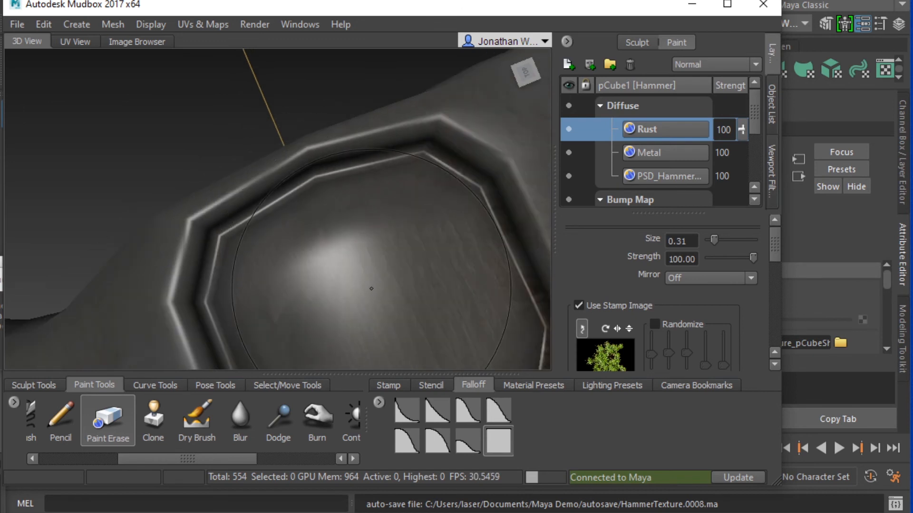
{"action": "key", "text": "m"}
{"action": "mouse_move", "coordinate": [369, 283]}
{"action": "left_mouse_down"}
{"action": "mouse_move", "coordinate": [257, 333]}
{"action": "mouse_move", "coordinate": [361, 351]}
{"action": "left_mouse_up"}
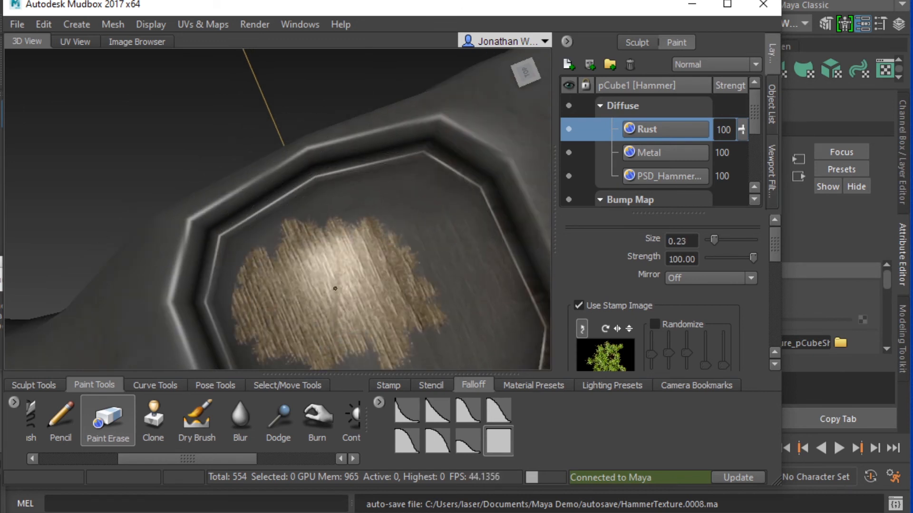
Turn off the stamp image and erase the remaining grey toward the rim of the handle end, using a brush size of 0.09 near the rim.
{"action": "left_click", "coordinate": [578, 305]}
{"action": "mouse_move", "coordinate": [343, 266]}
{"action": "left_mouse_down"}
{"action": "mouse_move", "coordinate": [313, 301]}
{"action": "mouse_move", "coordinate": [268, 294]}
{"action": "left_mouse_up"}
{"action": "key", "text": "b"}
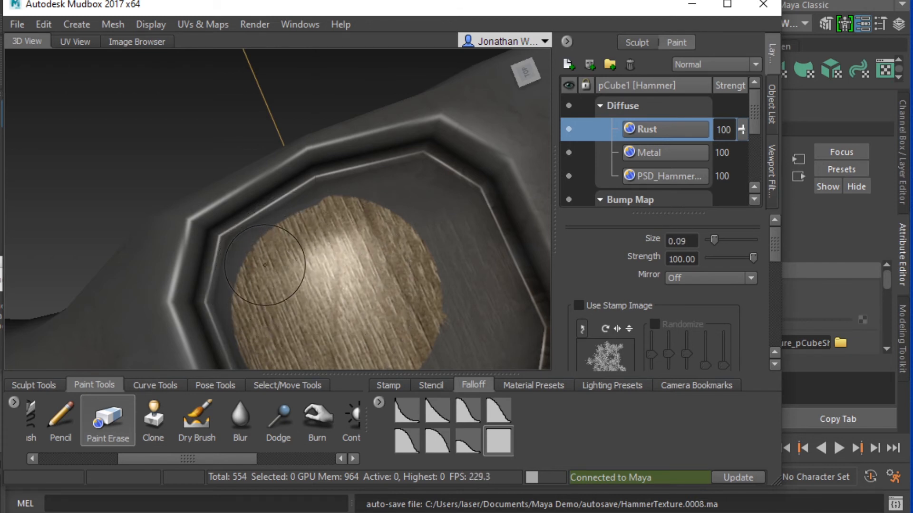
{"action": "mouse_move", "coordinate": [261, 262]}
{"action": "left_mouse_down"}
{"action": "mouse_move", "coordinate": [245, 302]}
{"action": "mouse_move", "coordinate": [243, 287]}
{"action": "left_mouse_up"}
{"action": "mouse_move", "coordinate": [305, 236]}
{"action": "left_mouse_down"}
{"action": "mouse_move", "coordinate": [376, 199]}
{"action": "mouse_move", "coordinate": [428, 214]}
{"action": "mouse_move", "coordinate": [377, 208]}
{"action": "mouse_move", "coordinate": [451, 176]}
{"action": "mouse_move", "coordinate": [473, 332]}
{"action": "mouse_move", "coordinate": [456, 205]}
{"action": "mouse_move", "coordinate": [492, 279]}
{"action": "mouse_move", "coordinate": [477, 333]}
{"action": "mouse_move", "coordinate": [471, 257]}
{"action": "left_mouse_up"}
{"action": "mouse_move", "coordinate": [485, 311]}
{"action": "left_mouse_down"}
{"action": "mouse_move", "coordinate": [523, 323]}
{"action": "mouse_move", "coordinate": [512, 266]}
{"action": "mouse_move", "coordinate": [468, 222]}
{"action": "left_mouse_up"}
{"action": "left_click_drag", "start_coordinate": [441, 180], "coordinate": [398, 208]}
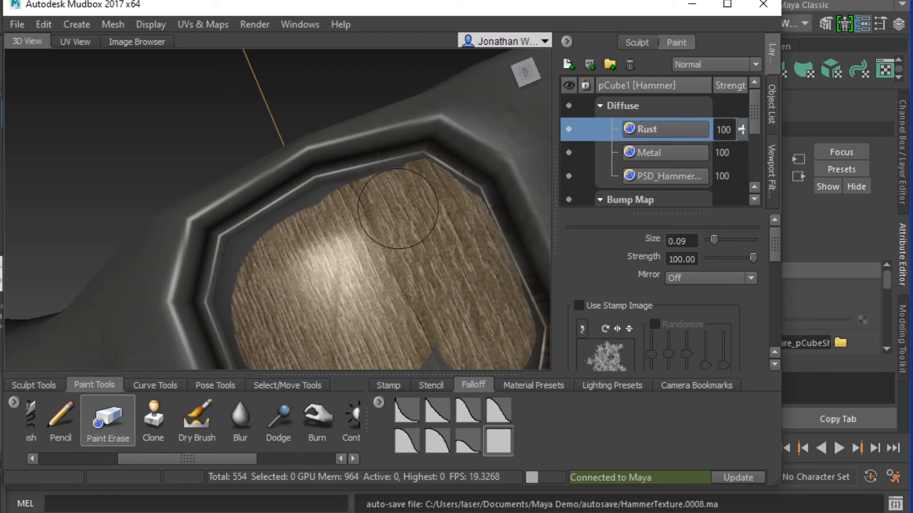
Finish erasing the edge of the handle end up to the opening's rim, continuing on the Metal layer.
{"action": "scroll", "coordinate": [453, 291], "scroll_direction": "down", "scroll_amount": 5}
{"action": "mouse_move", "coordinate": [360, 269]}
{"action": "left_mouse_down"}
{"action": "mouse_move", "coordinate": [361, 286]}
{"action": "mouse_move", "coordinate": [304, 318]}
{"action": "mouse_move", "coordinate": [336, 286]}
{"action": "left_mouse_up"}
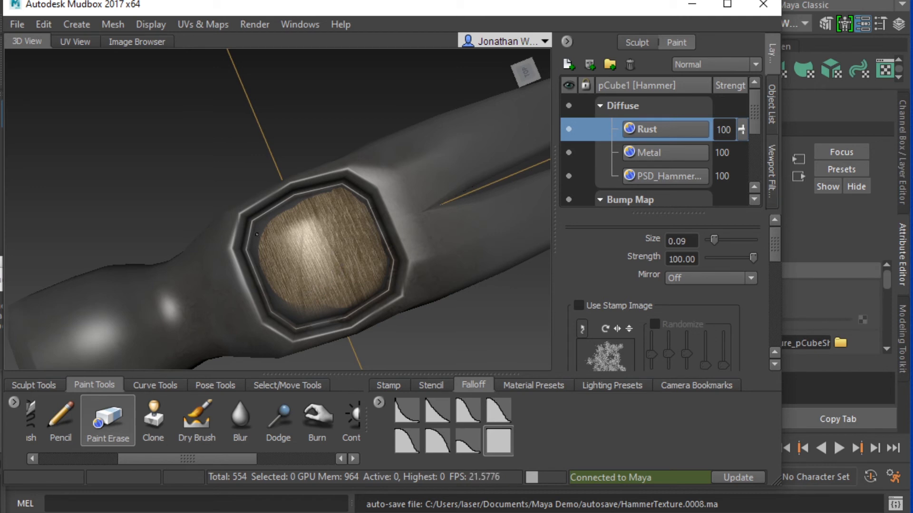
{"action": "left_click", "coordinate": [672, 153]}
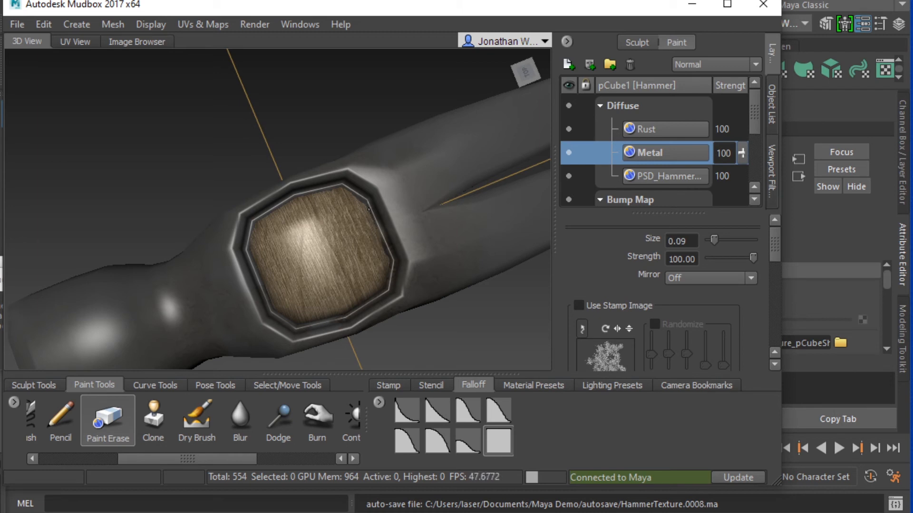
Erase the Metal and Rust layers from the upper handle just below the head on all sides, finishing with a 0.41 brush.
{"action": "right_click_drag", "start_coordinate": [337, 213], "coordinate": [352, 316], "text": "alt"}
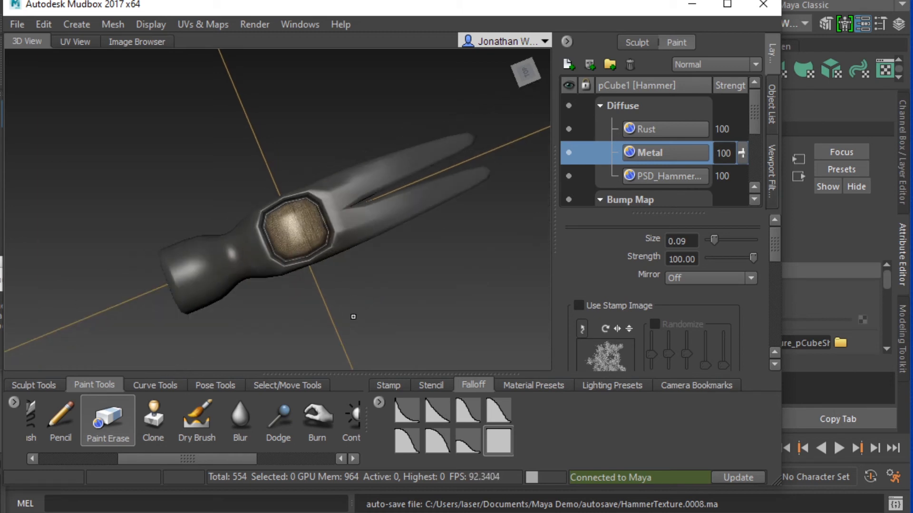
{"action": "key", "text": "b"}
{"action": "mouse_move", "coordinate": [330, 274]}
{"action": "left_mouse_down"}
{"action": "mouse_move", "coordinate": [416, 312]}
{"action": "mouse_move", "coordinate": [414, 280]}
{"action": "mouse_move", "coordinate": [368, 260]}
{"action": "left_mouse_up"}
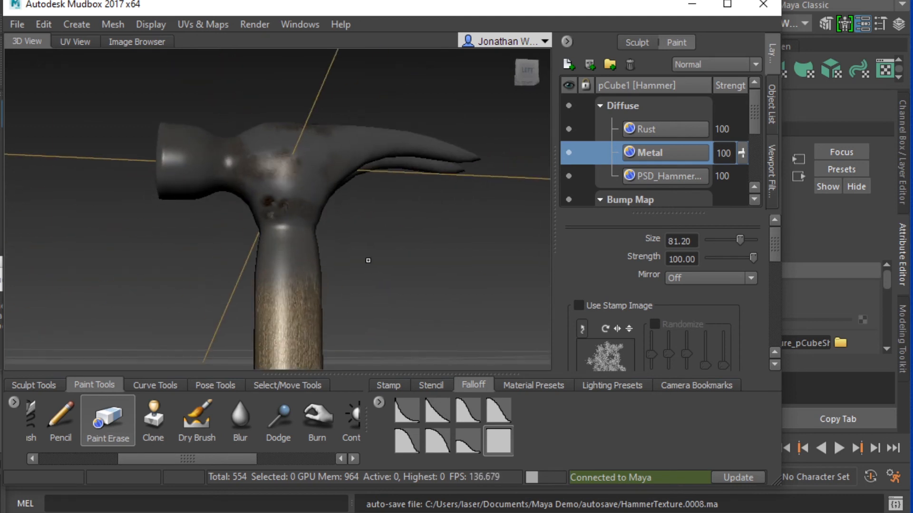
{"action": "left_click_drag", "start_coordinate": [319, 279], "coordinate": [282, 278]}
{"action": "left_click", "coordinate": [664, 127]}
{"action": "mouse_move", "coordinate": [297, 263]}
{"action": "left_mouse_down"}
{"action": "mouse_move", "coordinate": [255, 260]}
{"action": "mouse_move", "coordinate": [326, 257]}
{"action": "left_mouse_up"}
{"action": "mouse_move", "coordinate": [406, 297]}
{"action": "left_mouse_down", "text": "alt"}
{"action": "mouse_move", "coordinate": [268, 289]}
{"action": "mouse_move", "coordinate": [249, 271]}
{"action": "left_mouse_up", "text": "alt"}
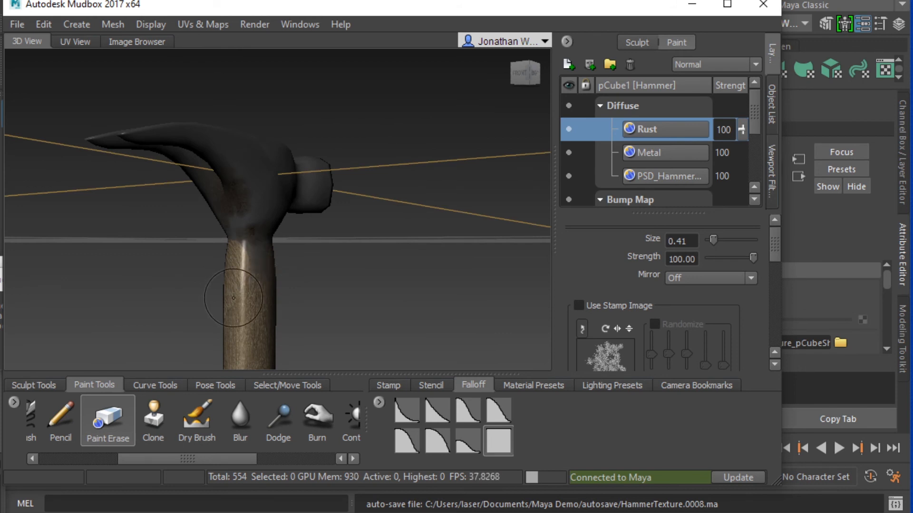
{"action": "left_click_drag", "start_coordinate": [255, 280], "coordinate": [242, 270]}
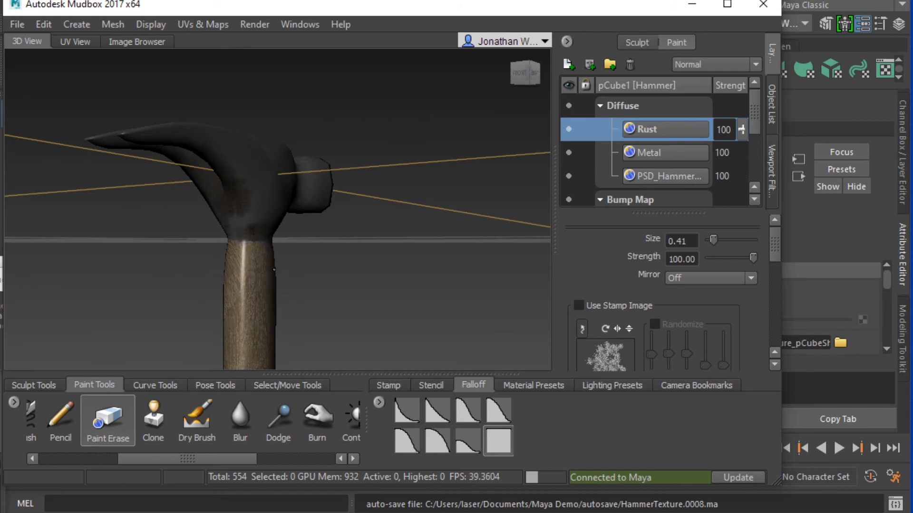
Merge all visible Diffuse layers into a single layer.
{"action": "left_click_drag", "start_coordinate": [297, 276], "coordinate": [217, 298], "text": "alt"}
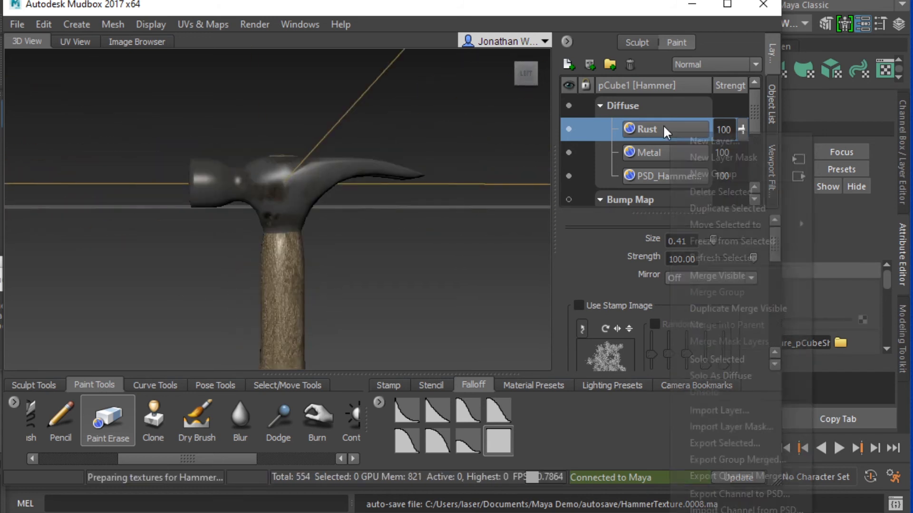
{"action": "right_click", "coordinate": [663, 126]}
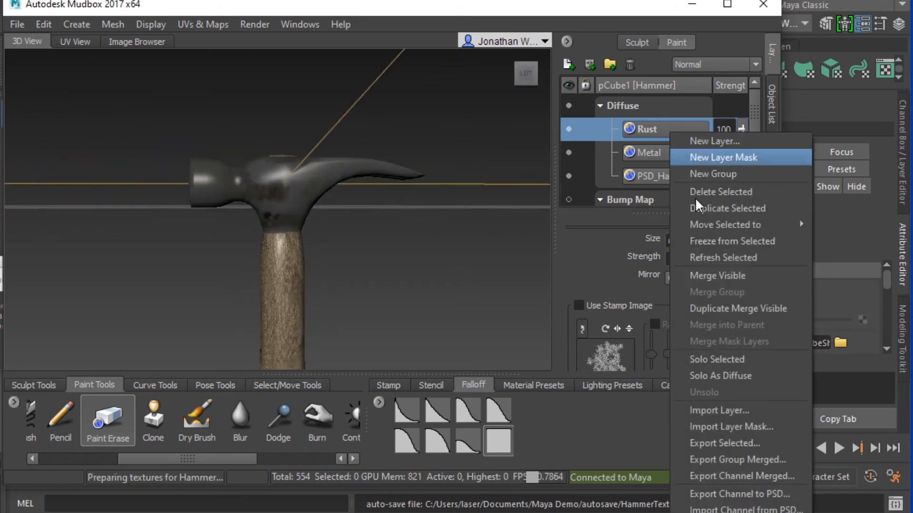
{"action": "left_click", "coordinate": [729, 272]}
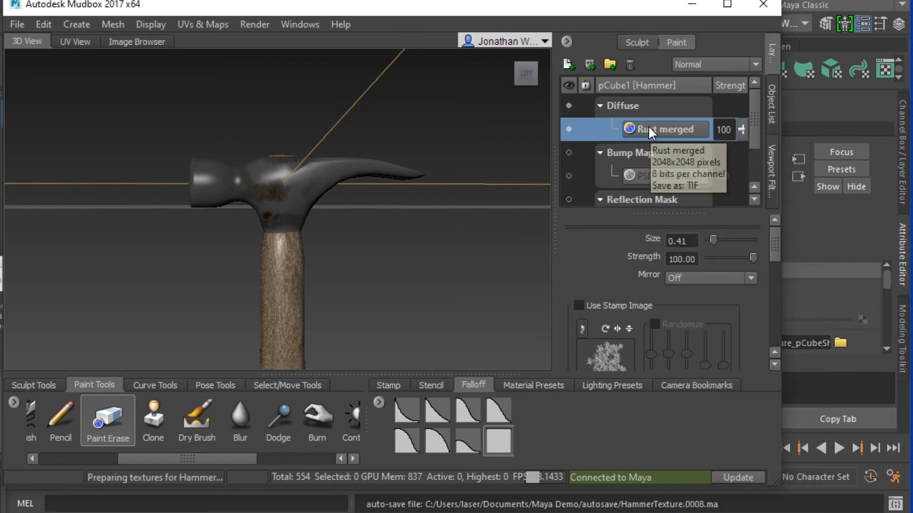
Move a duplicate of the merged diffuse layer into the Bump Map channel and delete the PSD_Hammer layer there.
{"action": "right_click", "coordinate": [648, 125]}
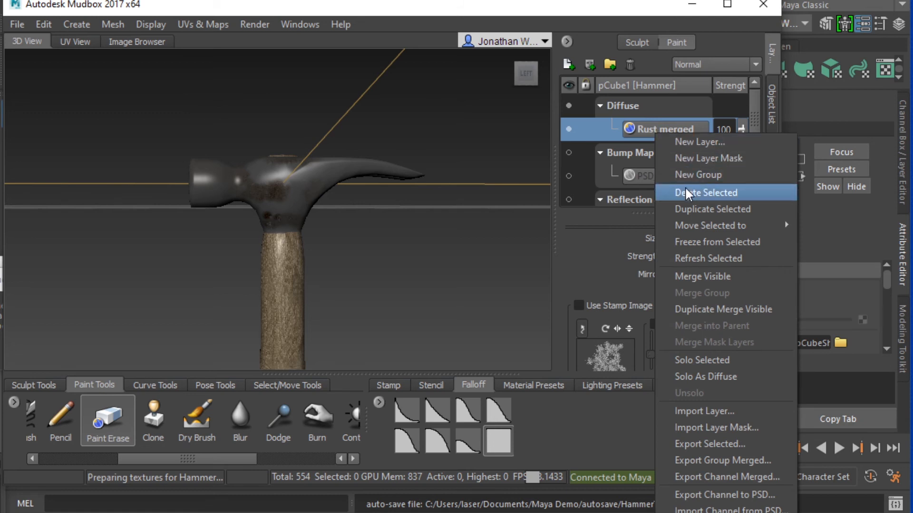
{"action": "left_click", "coordinate": [692, 215]}
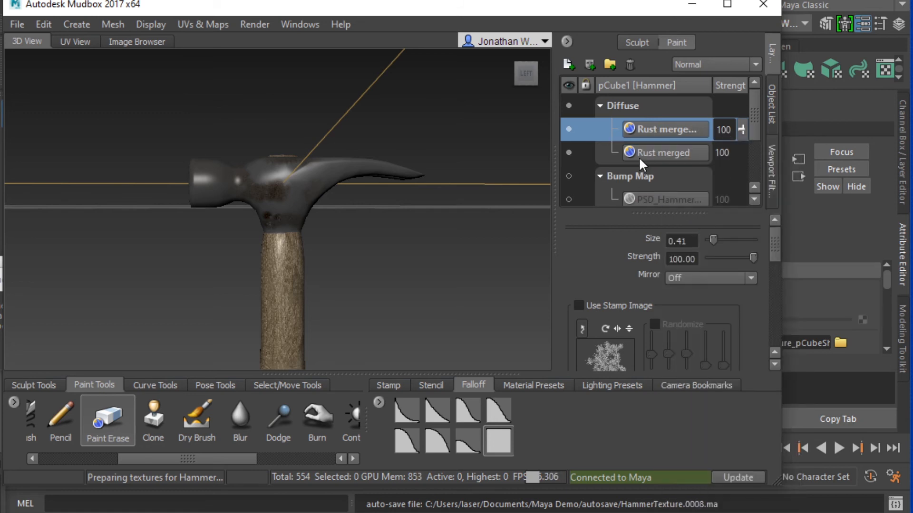
{"action": "left_click_drag", "start_coordinate": [652, 156], "coordinate": [647, 189]}
{"action": "scroll", "coordinate": [648, 189], "scroll_direction": "down", "scroll_amount": 3}
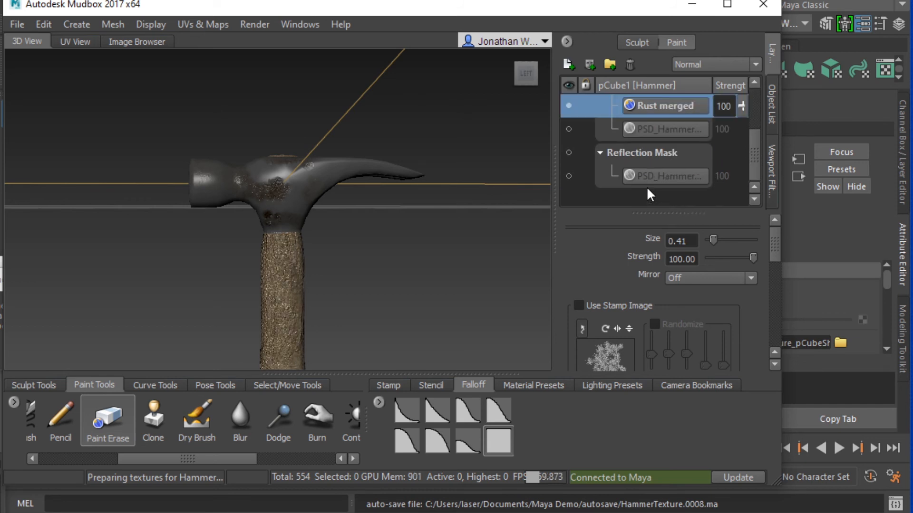
{"action": "right_click", "coordinate": [660, 127]}
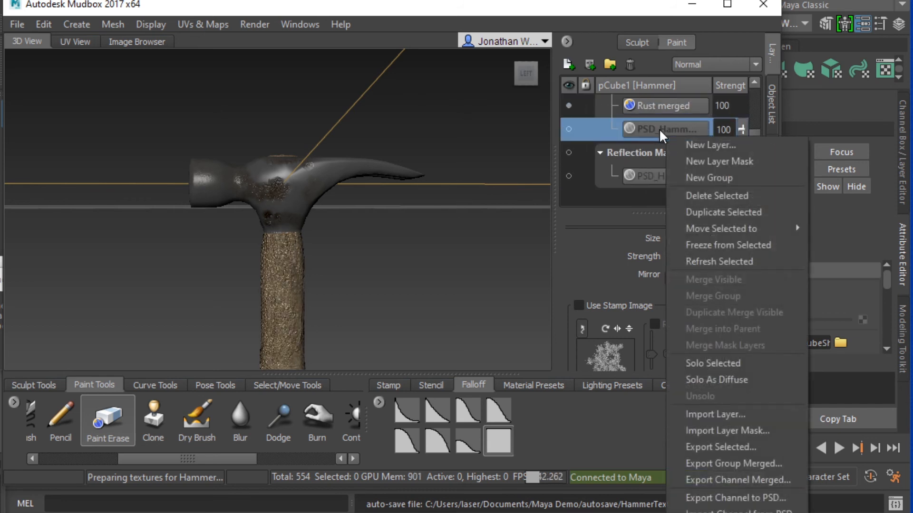
{"action": "left_click", "coordinate": [704, 196]}
{"action": "scroll", "coordinate": [637, 145], "scroll_direction": "down", "scroll_amount": 2}
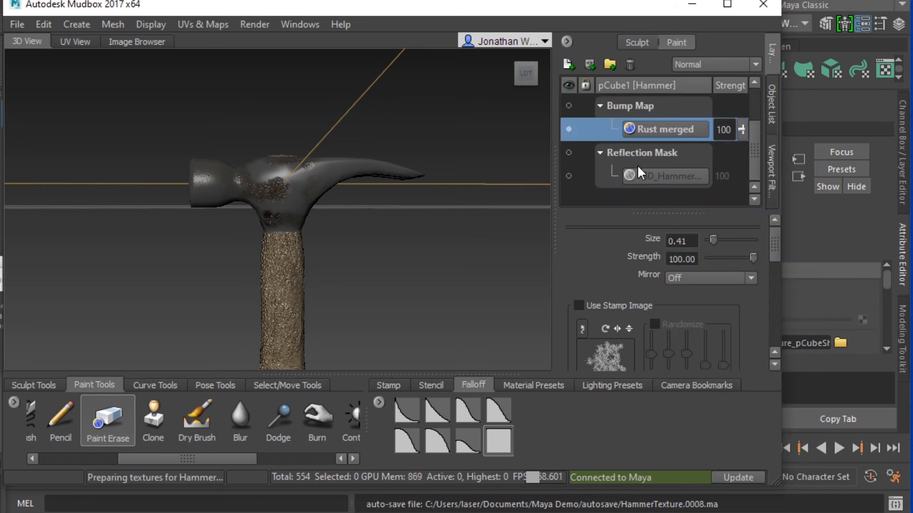
Lower the strength of the Bump Map channel's Rust merged layer to 16.
{"action": "scroll", "coordinate": [244, 176], "scroll_direction": "up", "scroll_amount": 2}
{"action": "left_click_drag", "start_coordinate": [247, 212], "coordinate": [306, 245], "text": "alt"}
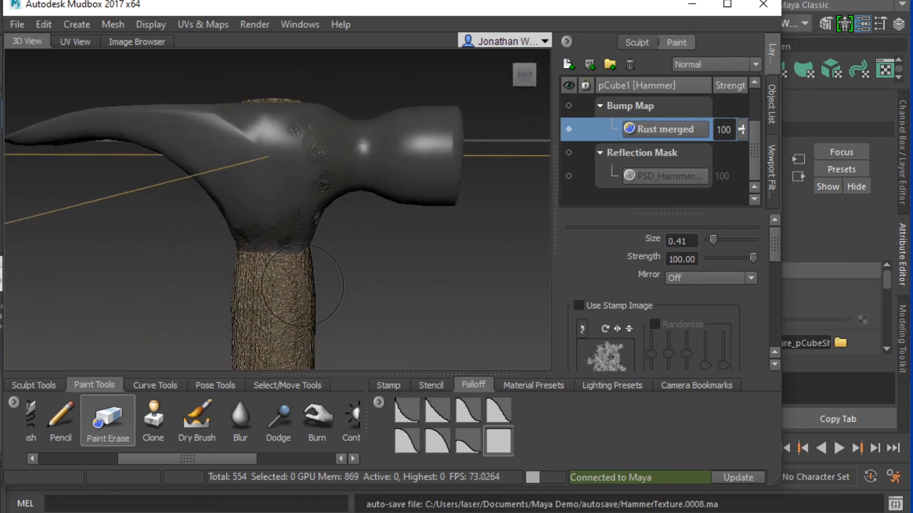
{"action": "middle_click_drag", "start_coordinate": [302, 284], "coordinate": [304, 101], "text": "alt"}
{"action": "scroll", "coordinate": [304, 197], "scroll_direction": "up", "scroll_amount": 2}
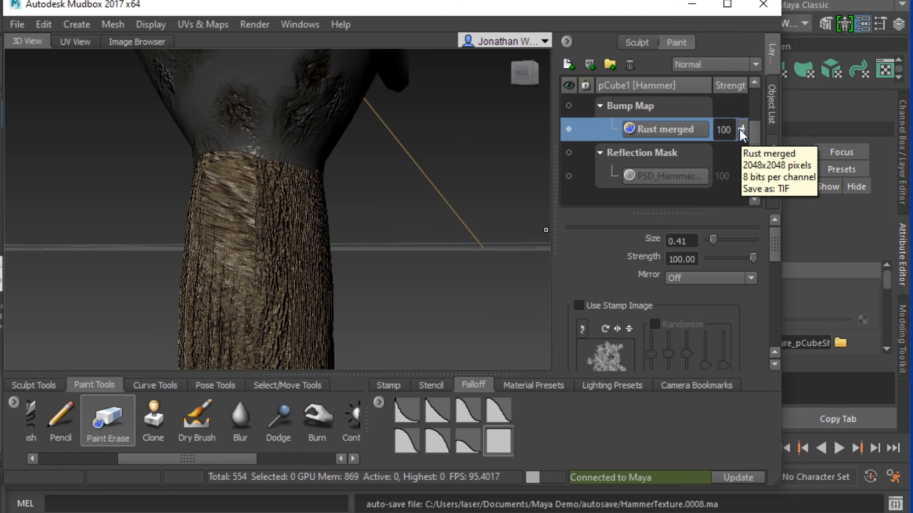
{"action": "left_click_drag", "start_coordinate": [739, 127], "coordinate": [728, 201]}
Examine the reduced bump effect on the handle and the rusted head from several sides, and look over the paint layers.
{"action": "right_click_drag", "start_coordinate": [236, 195], "coordinate": [165, 153], "text": "alt"}
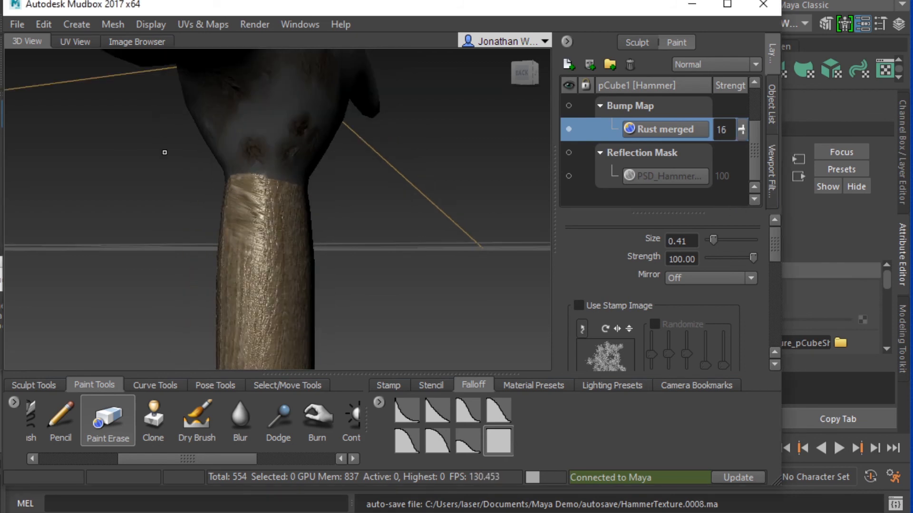
{"action": "left_click_drag", "start_coordinate": [165, 152], "coordinate": [280, 195], "text": "alt"}
{"action": "middle_click_drag", "start_coordinate": [281, 195], "coordinate": [275, 304], "text": "alt"}
{"action": "left_click_drag", "start_coordinate": [276, 305], "coordinate": [189, 241], "text": "alt"}
{"action": "middle_click_drag", "start_coordinate": [188, 242], "coordinate": [266, 273], "text": "alt"}
{"action": "left_click_drag", "start_coordinate": [251, 249], "coordinate": [126, 236], "text": "alt"}
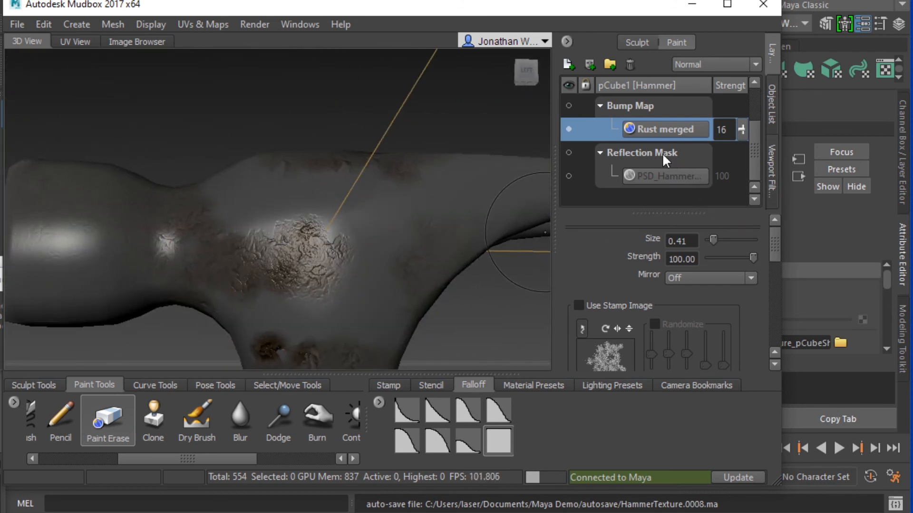
{"action": "scroll", "coordinate": [661, 153], "scroll_direction": "up", "scroll_amount": 2}
{"action": "scroll", "coordinate": [651, 173], "scroll_direction": "down", "scroll_amount": 2}
{"action": "scroll", "coordinate": [666, 162], "scroll_direction": "up", "scroll_amount": 2}
{"action": "scroll", "coordinate": [732, 179], "scroll_direction": "down", "scroll_amount": 2}
Turn on the Reflection Mask channel with its PSD_Hammer layer and set that layer's strength to 0.
{"action": "left_click", "coordinate": [690, 178]}
{"action": "left_click", "coordinate": [568, 152]}
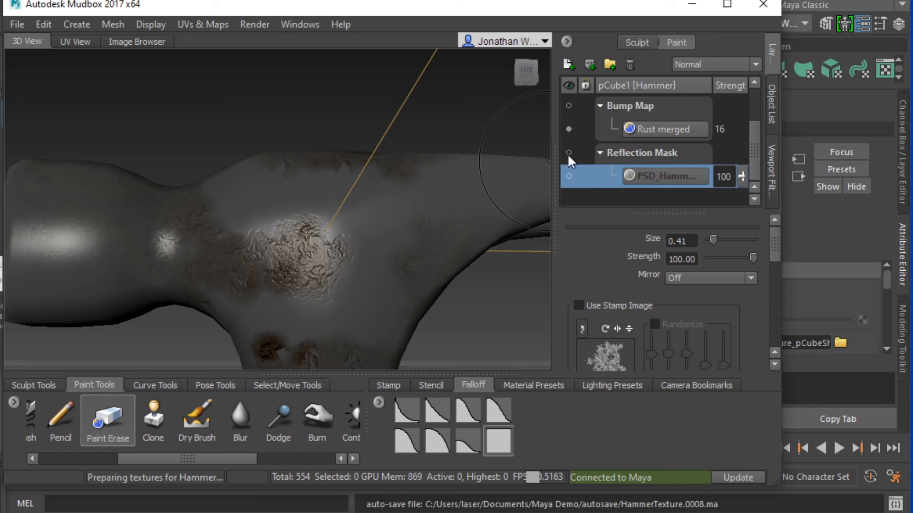
{"action": "left_click_drag", "start_coordinate": [742, 177], "coordinate": [740, 335]}
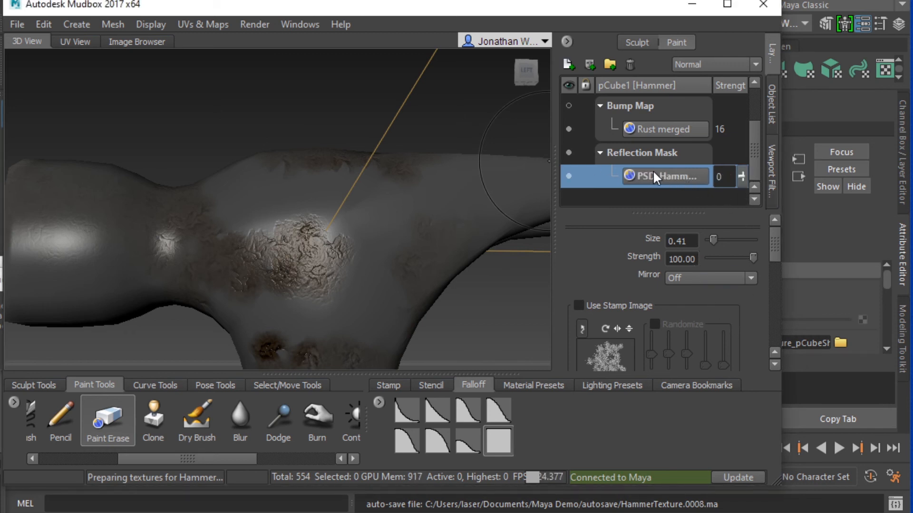
{"action": "scroll", "coordinate": [654, 173], "scroll_direction": "up", "scroll_amount": 2}
{"action": "scroll", "coordinate": [571, 152], "scroll_direction": "down", "scroll_amount": 2}
Send the entire scene to Maya and continue past the student version notice.
{"action": "left_click", "coordinate": [15, 24]}
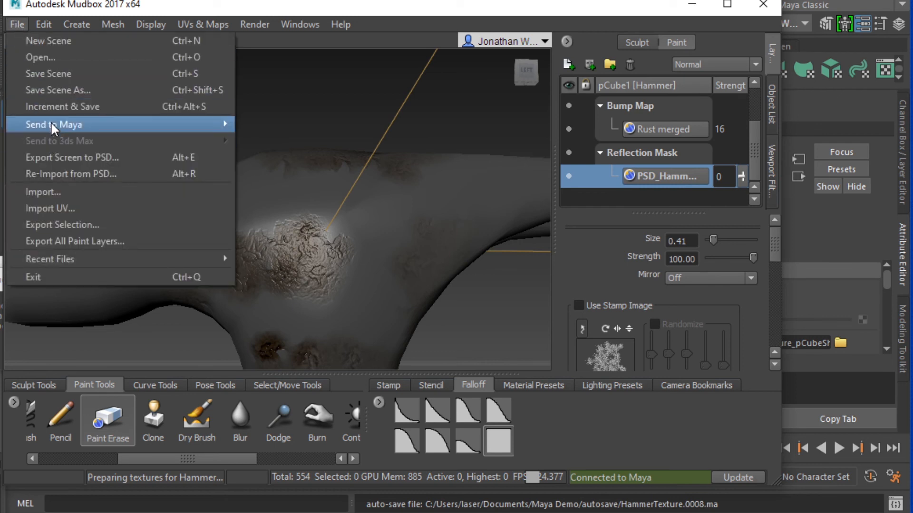
{"action": "mouse_move", "coordinate": [51, 121]}
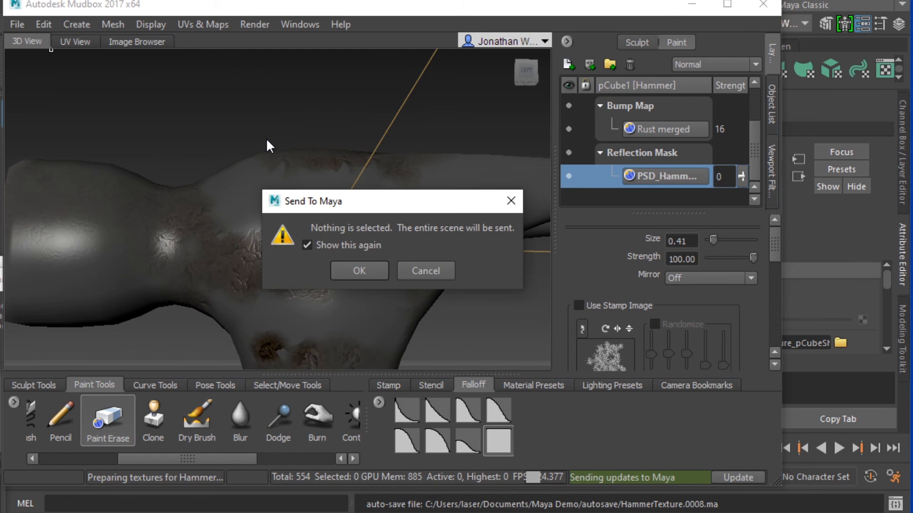
{"action": "left_click", "coordinate": [356, 272]}
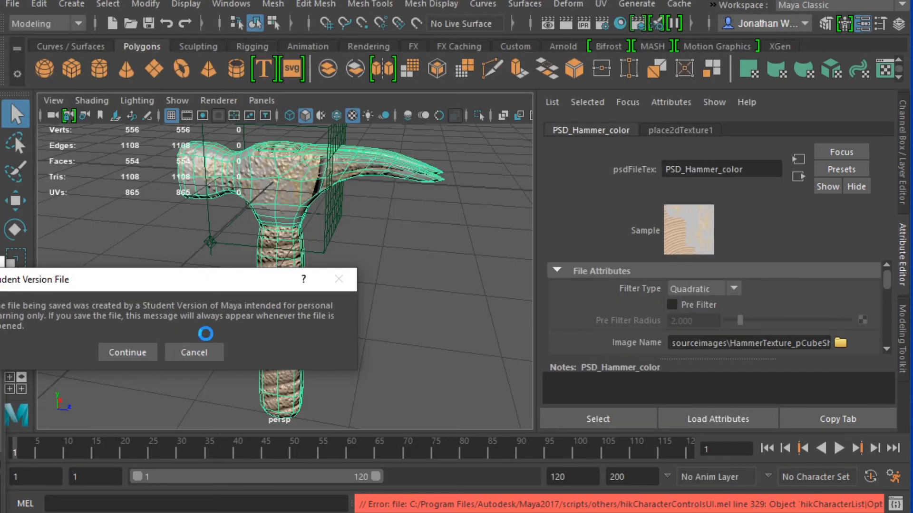
{"action": "left_click", "coordinate": [116, 352]}
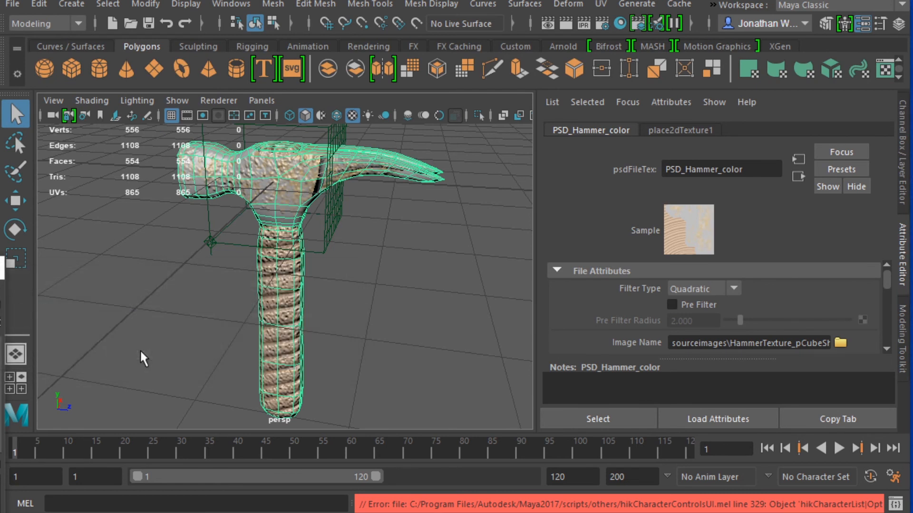
Select the hammer again and check which image file feeds the color of its Hammer1 material.
{"action": "left_click", "coordinate": [157, 358]}
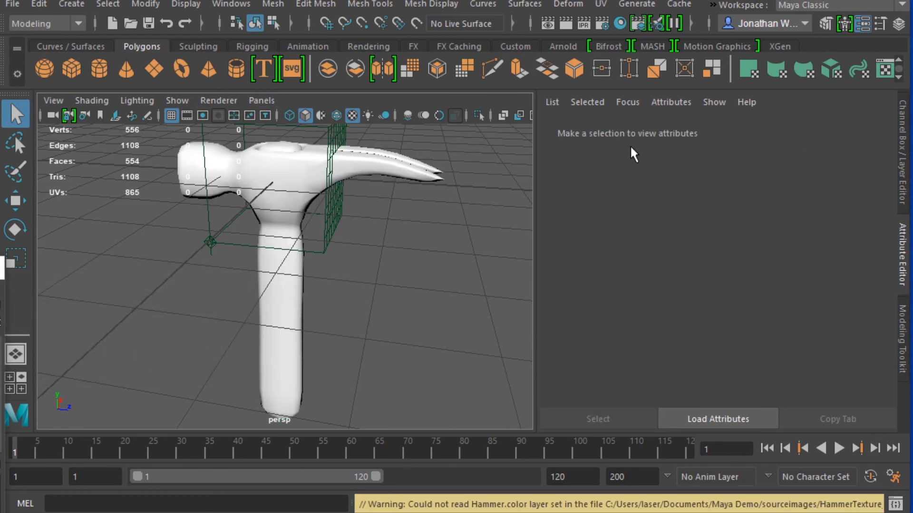
{"action": "right_click_drag", "start_coordinate": [276, 172], "coordinate": [329, 157]}
{"action": "left_click", "coordinate": [307, 179]}
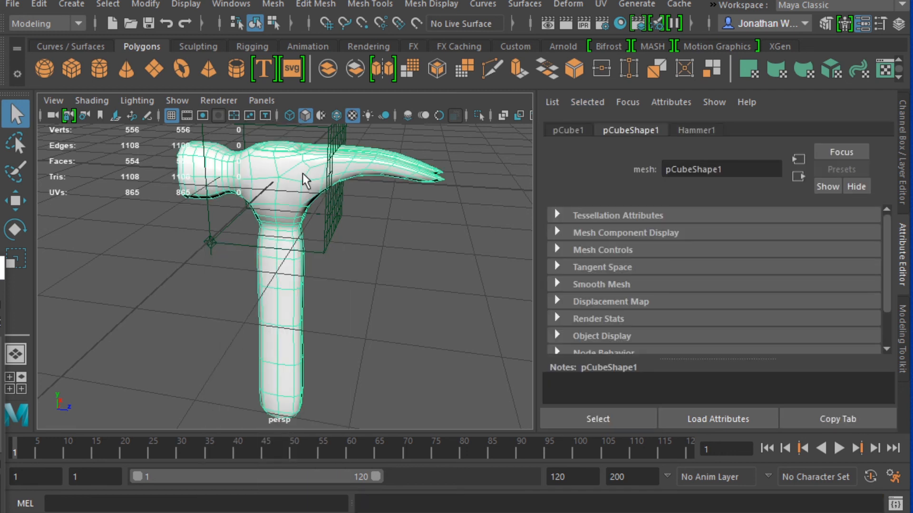
{"action": "left_click", "coordinate": [696, 130]}
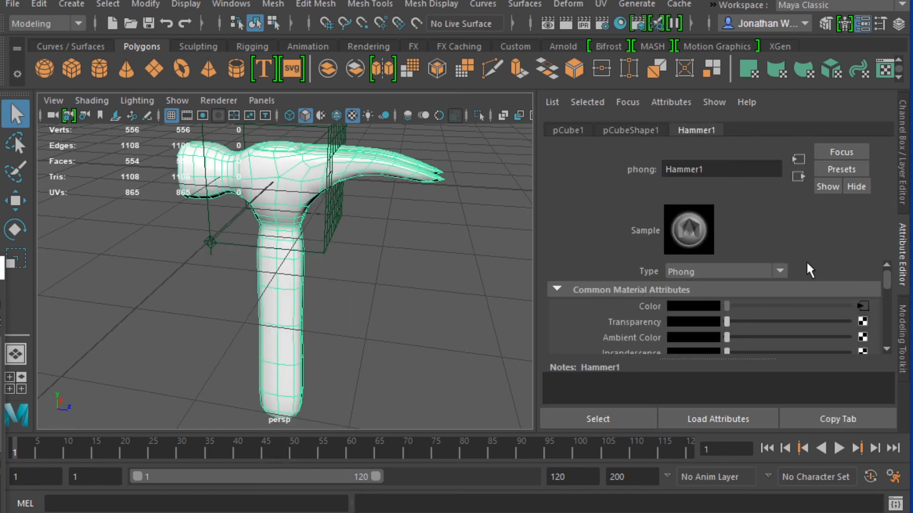
{"action": "left_click", "coordinate": [862, 306]}
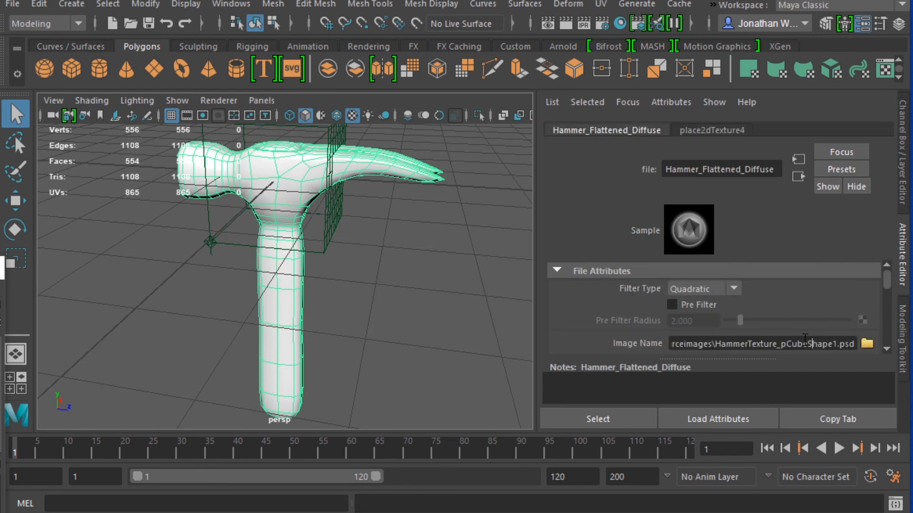
{"action": "left_click_drag", "start_coordinate": [805, 339], "coordinate": [855, 344]}
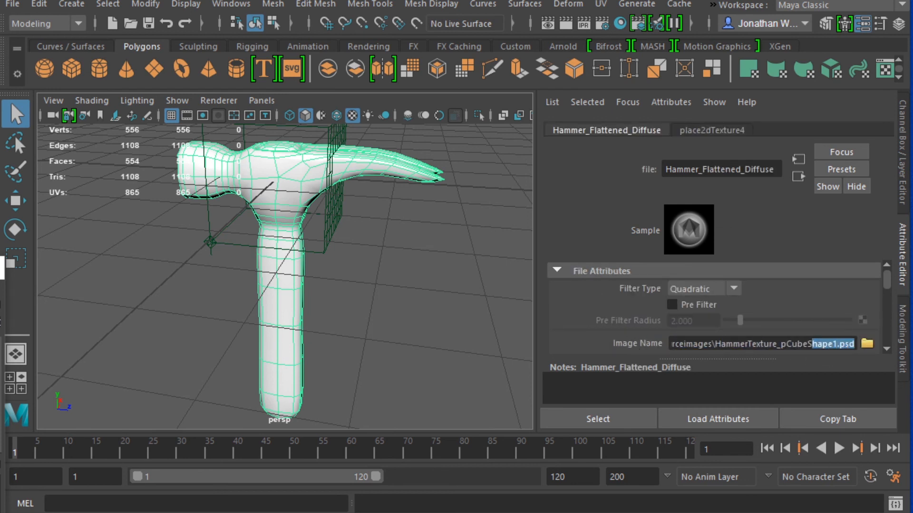
Switch to Mudbox and open the export settings for all paint layers.
{"action": "key", "text": "alt+Tab"}
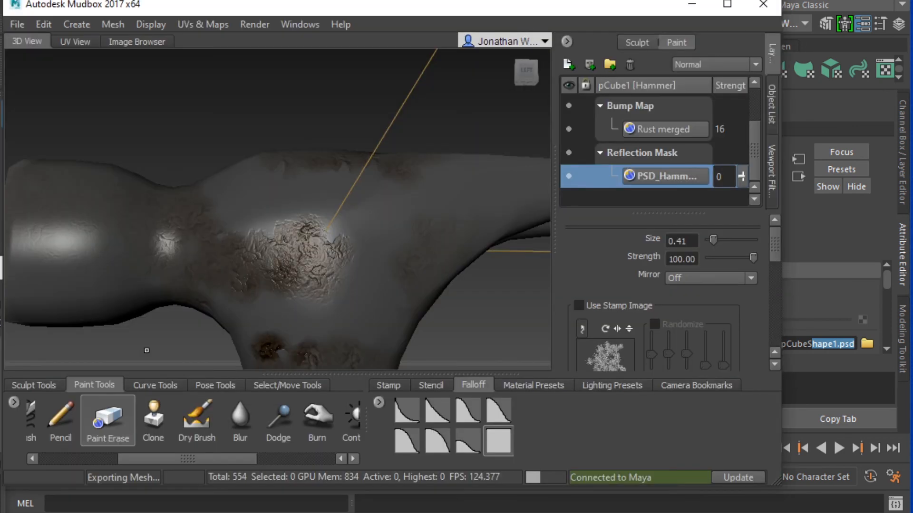
{"action": "key", "text": "alt+Tab"}
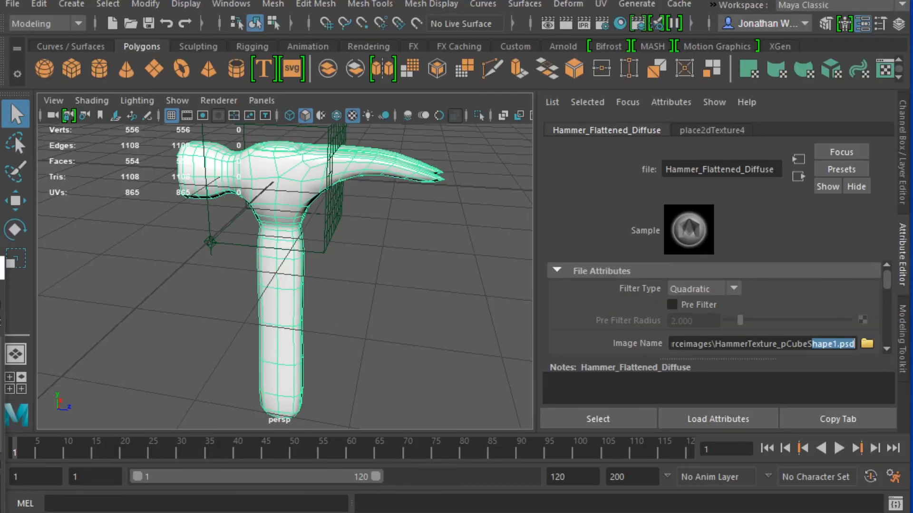
{"action": "key", "text": "alt+Tab"}
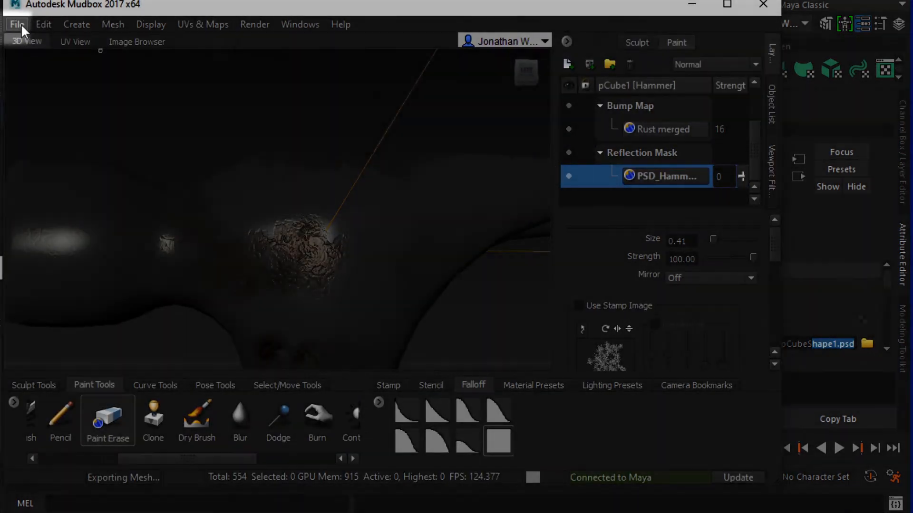
{"action": "left_click", "coordinate": [18, 24]}
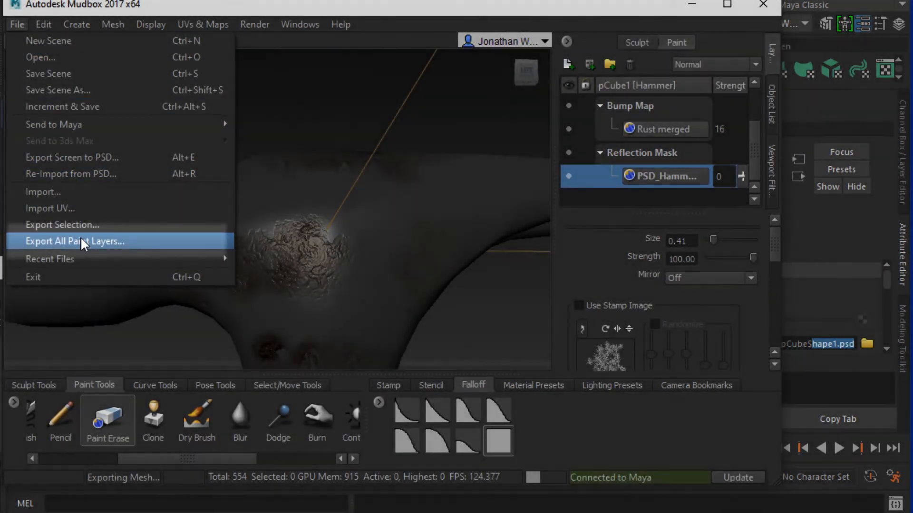
{"action": "left_click", "coordinate": [82, 239]}
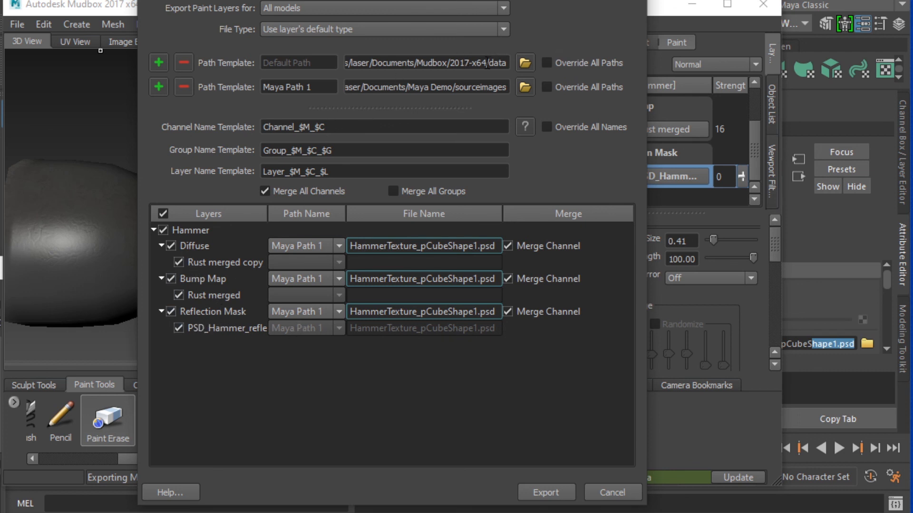
Set the default export path template to the sourceimages folder of the Maya Demo project.
{"action": "left_click", "coordinate": [523, 64]}
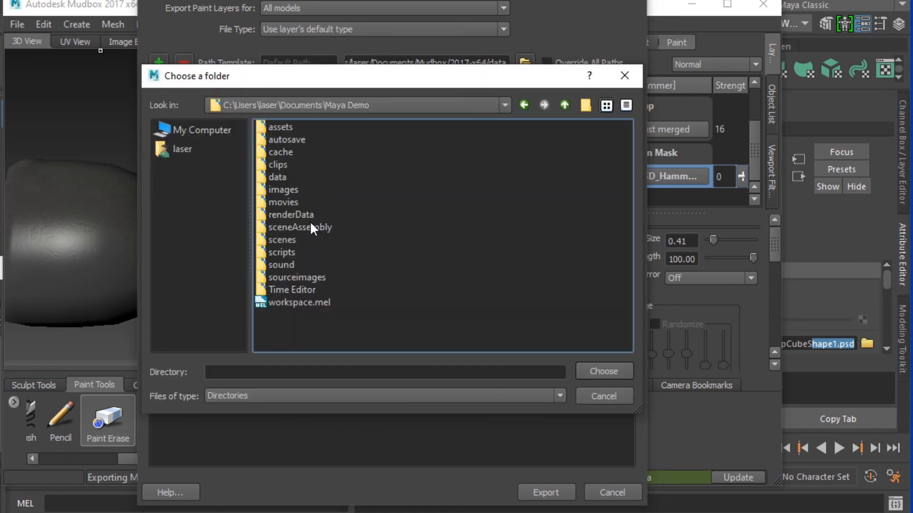
{"action": "double_click", "coordinate": [287, 276]}
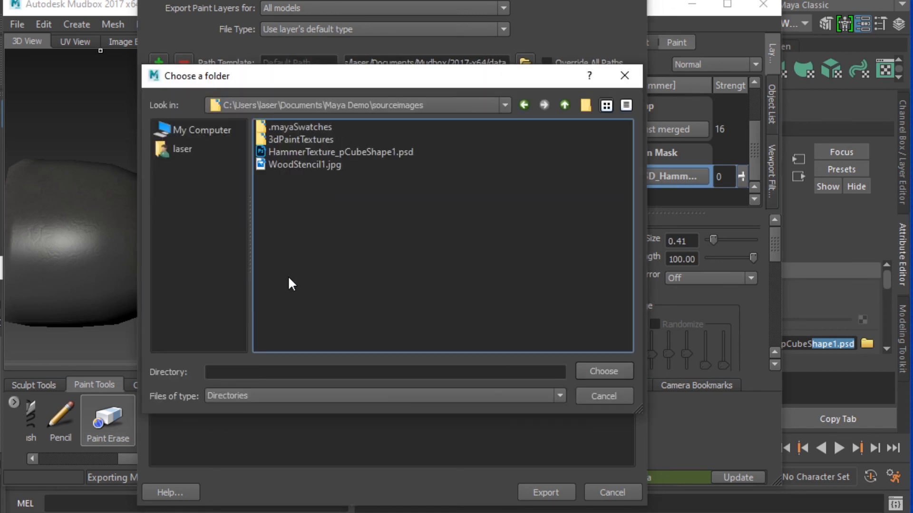
{"action": "left_click", "coordinate": [596, 373]}
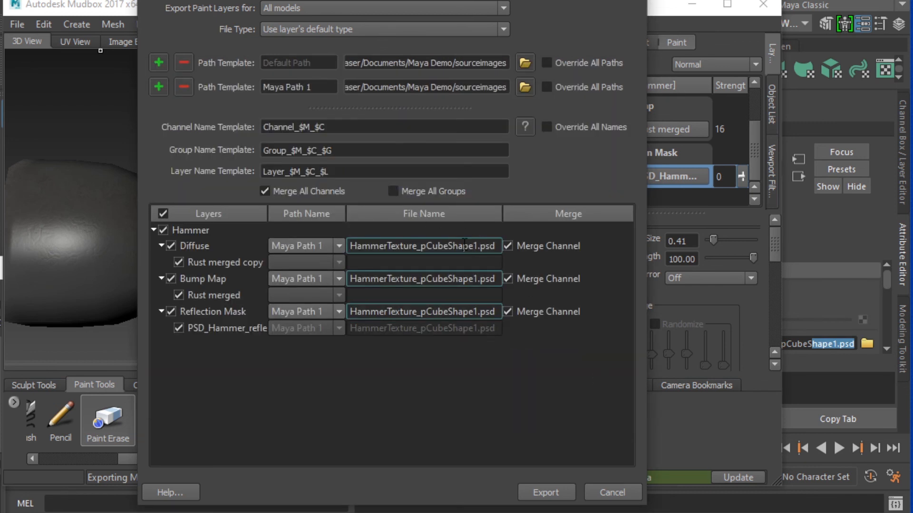
Rename the Diffuse channel's export file to HammerDiffuse.png.
{"action": "left_click_drag", "start_coordinate": [474, 246], "coordinate": [383, 233]}
{"action": "key", "text": "BackSpace"}
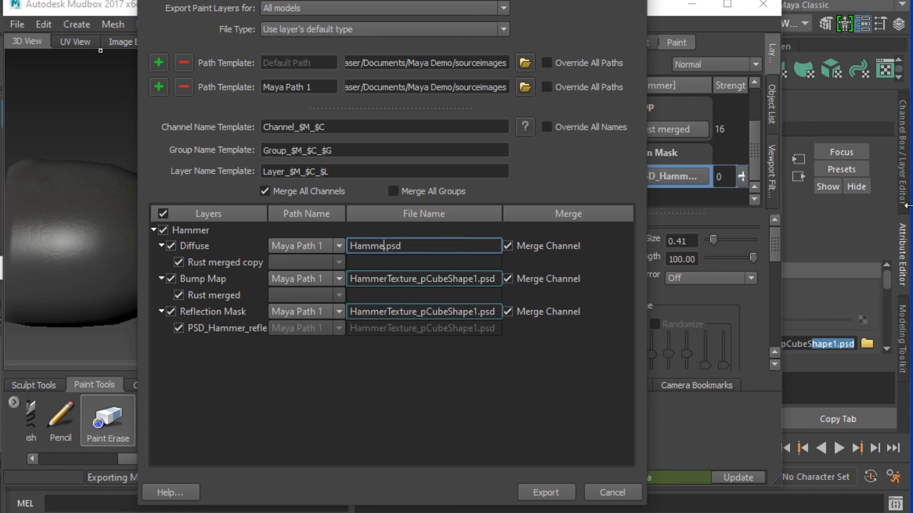
{"action": "type", "text": "Du"}
{"action": "key", "text": "BackSpace"}
{"action": "type", "text": "iffuse"}
{"action": "key", "text": "BackSpace"}
{"action": "key", "text": "BackSpace"}
{"action": "key", "text": "BackSpace"}
{"action": "key", "text": "BackSpace"}
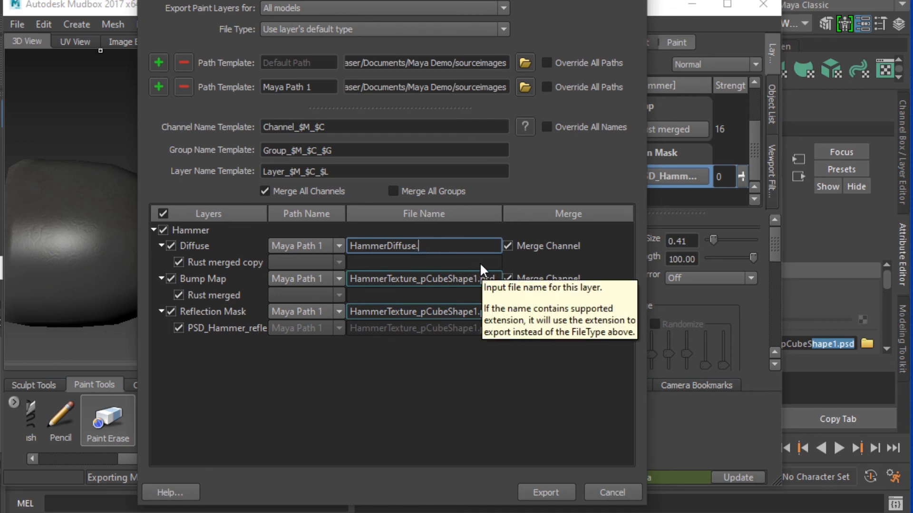
{"action": "type", "text": ".png"}
Replace the Bump Map channel's export file name with HammerBump.
{"action": "left_click", "coordinate": [463, 279]}
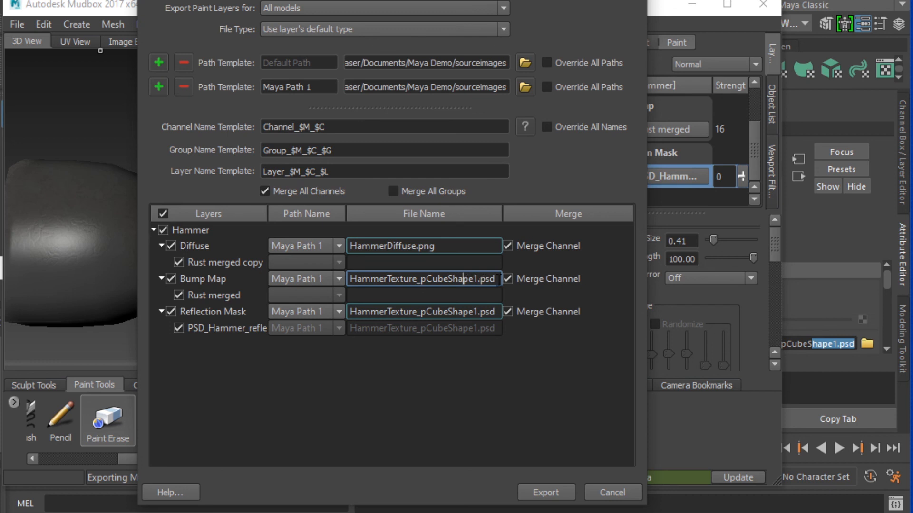
{"action": "left_click_drag", "start_coordinate": [497, 281], "coordinate": [276, 287]}
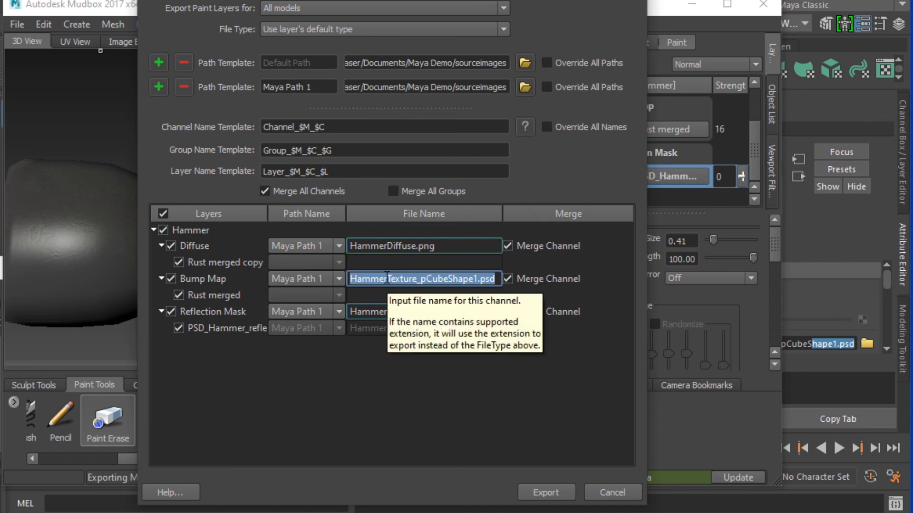
{"action": "type", "text": "Hammer"}
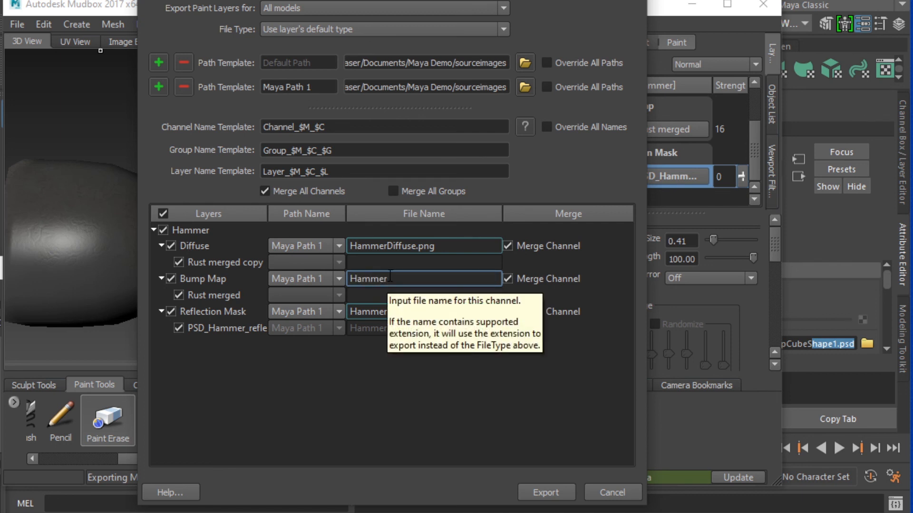
{"action": "type", "text": "Bump."}
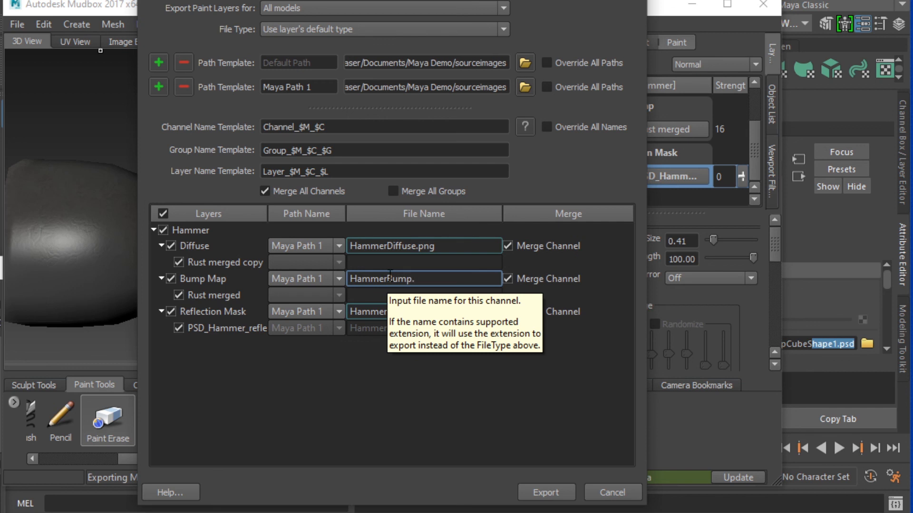